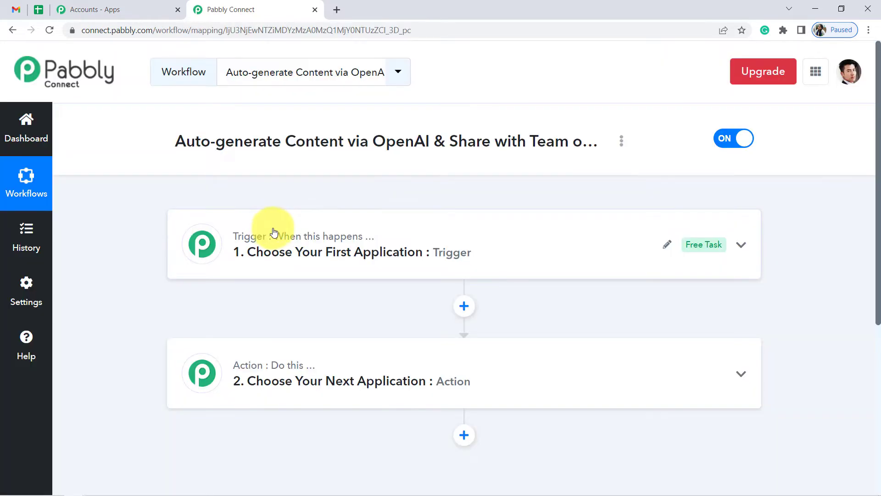
pyautogui.click(275, 234)
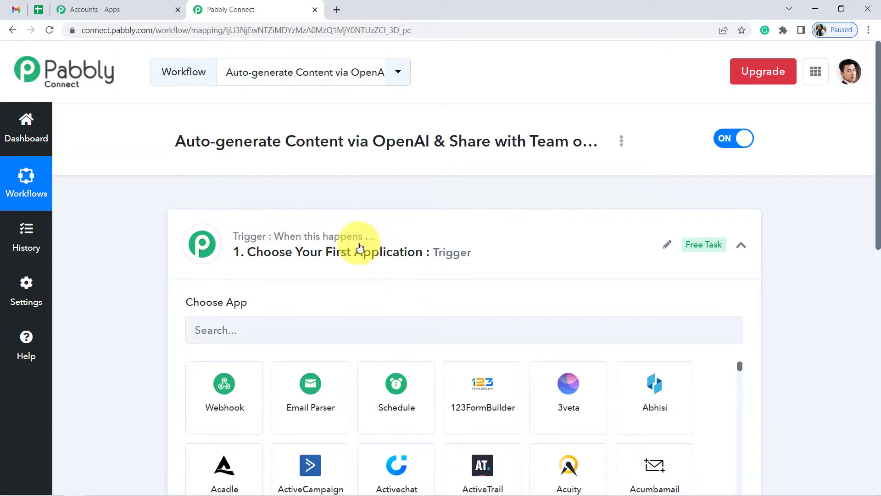
pyautogui.click(339, 234)
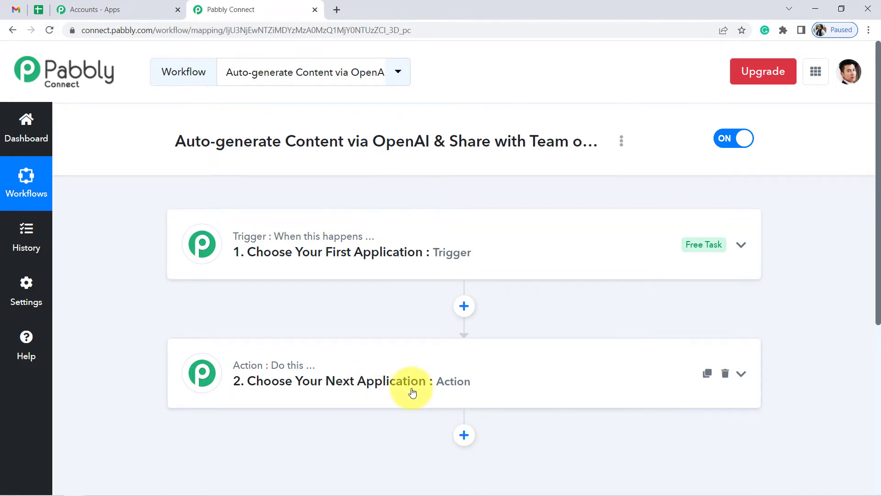
pyautogui.moveTo(175, 142); pyautogui.dragTo(417, 163)
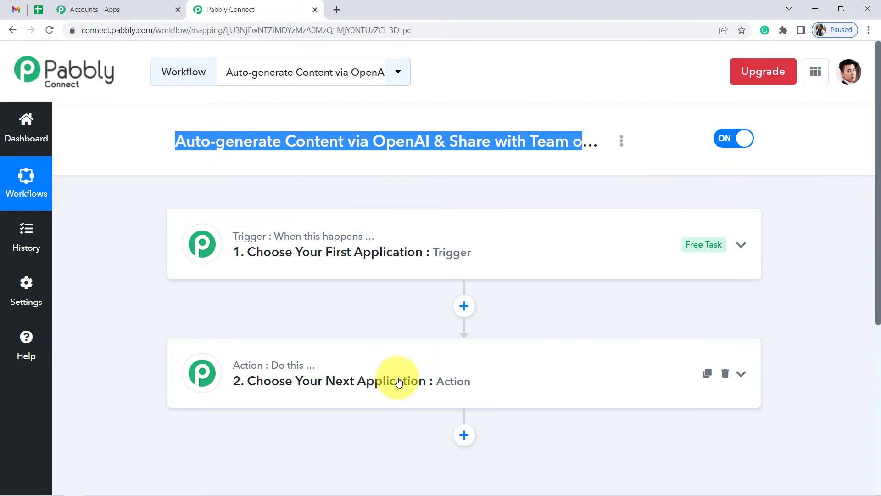
pyautogui.scroll(-3, 362, 415)
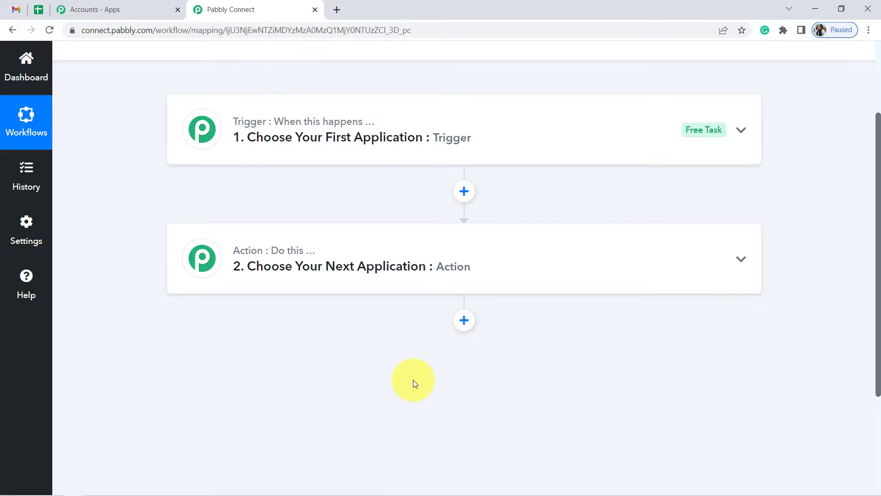
pyautogui.scroll(3, 413, 379)
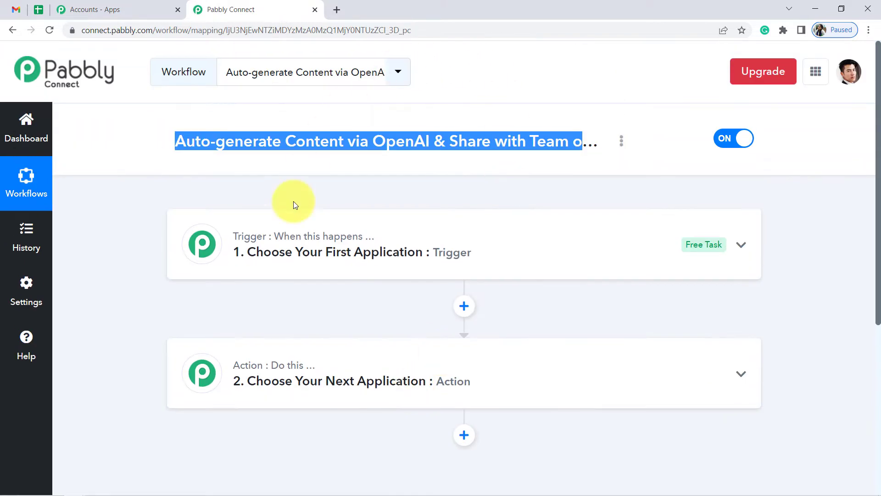
# Set the workflow trigger to Google Sheets with the event New or Updated Spreadsheet Row.
pyautogui.click(359, 235)
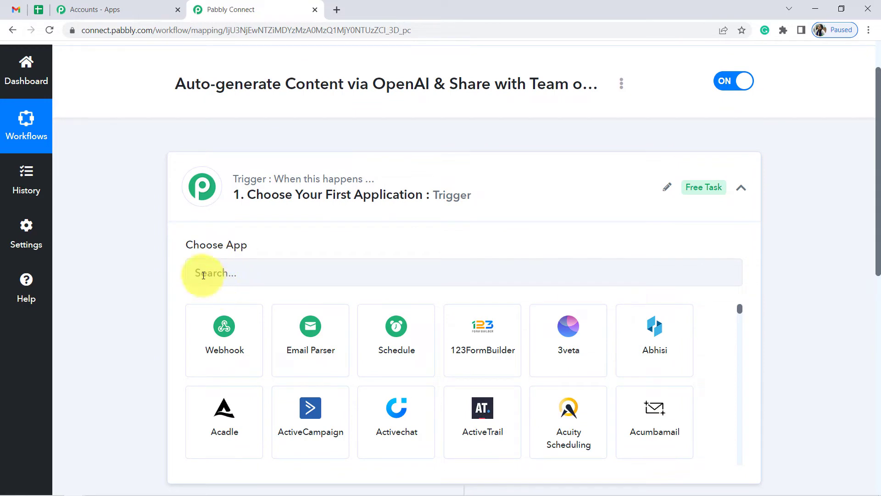
pyautogui.click(203, 274)
pyautogui.write('google she')
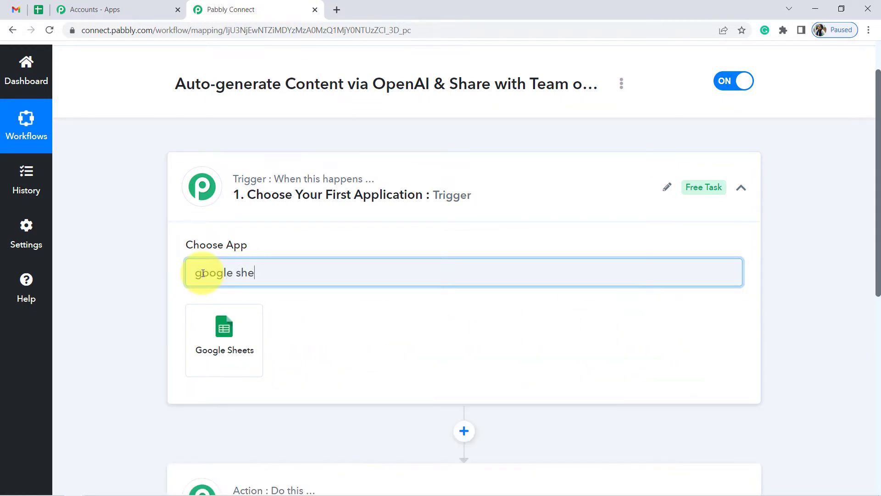
pyautogui.click(215, 344)
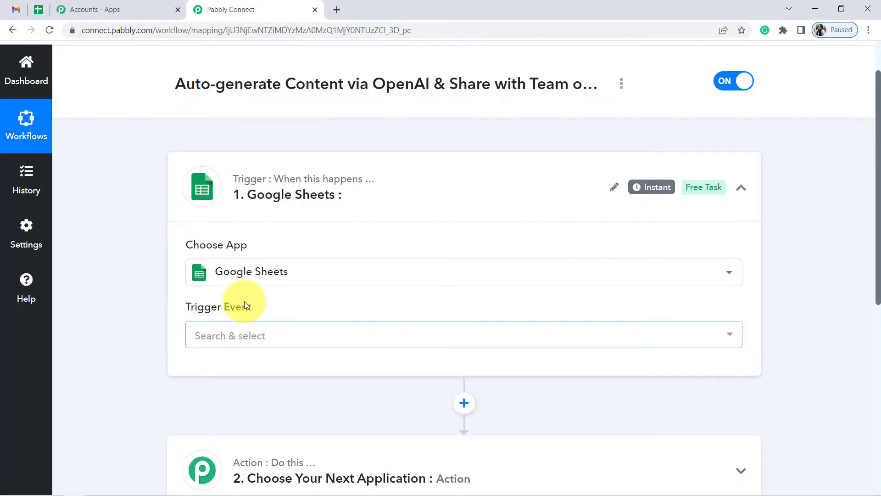
pyautogui.scroll(-2, 252, 250)
pyautogui.click(209, 229)
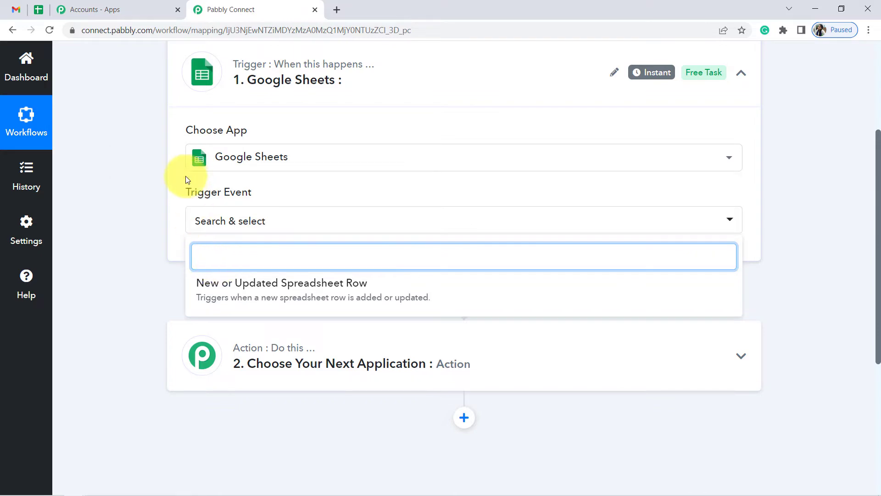
pyautogui.click(269, 291)
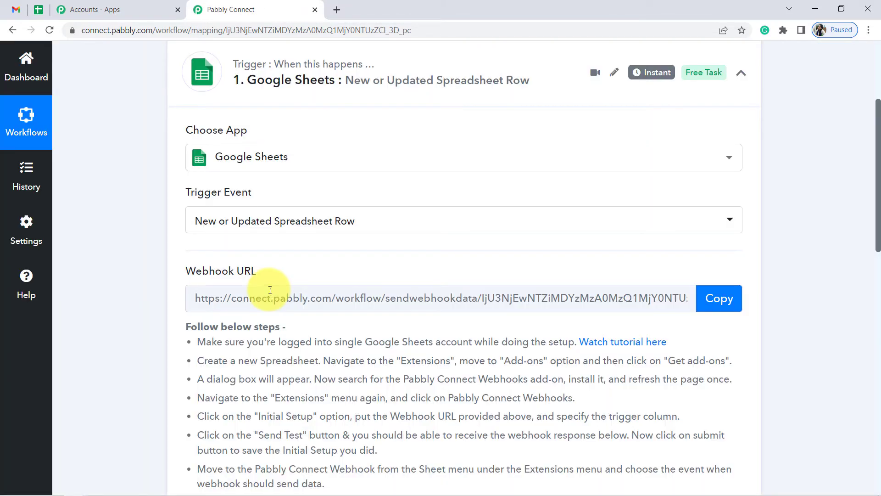
# Review the Google Sheets trigger's setup instructions and copy its webhook URL.
pyautogui.scroll(3, 326, 287)
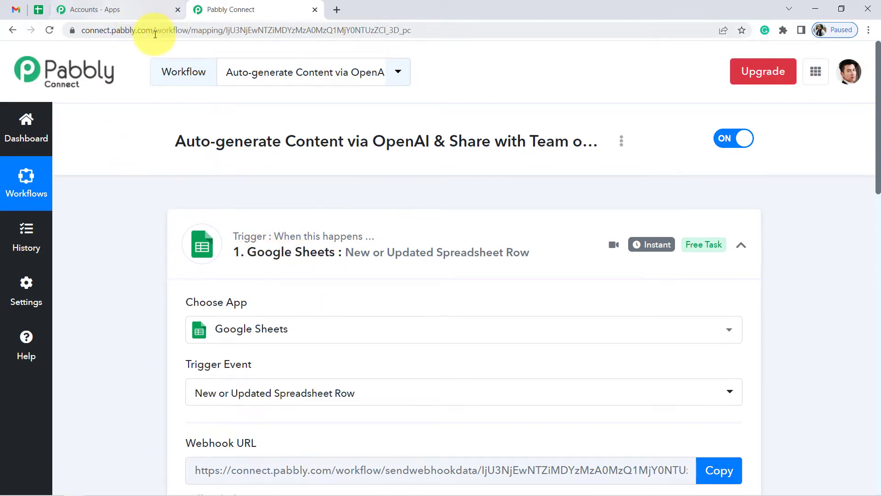
pyautogui.scroll(-3, 103, 293)
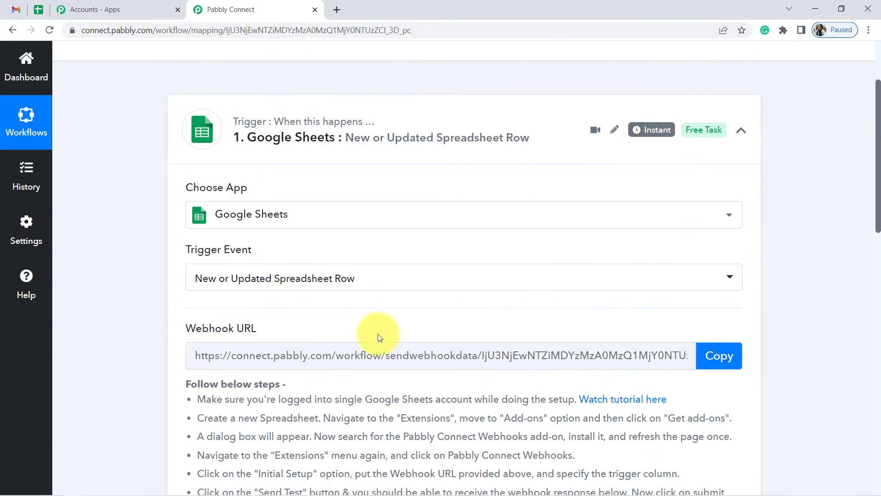
pyautogui.scroll(-3, 400, 363)
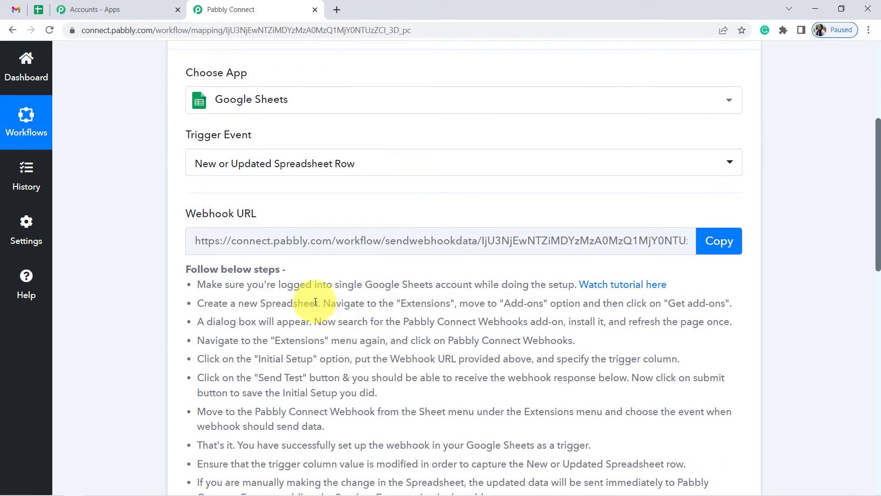
pyautogui.moveTo(209, 274); pyautogui.dragTo(263, 350)
pyautogui.click(716, 242)
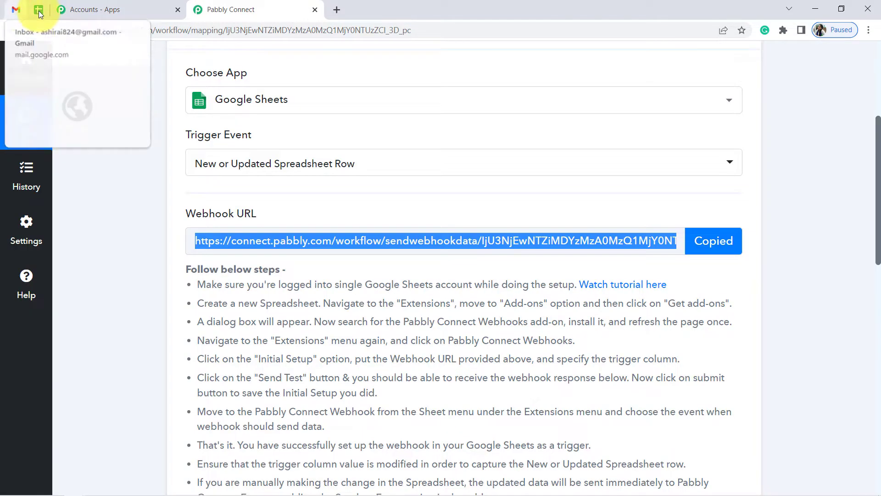
# Switch to the All Blog Titles List spreadsheet and look up the Pabbly Connect Webhooks add-on in the Google Workspace Marketplace.
pyautogui.click(39, 11)
pyautogui.click(193, 381)
pyautogui.moveTo(144, 181); pyautogui.dragTo(147, 305)
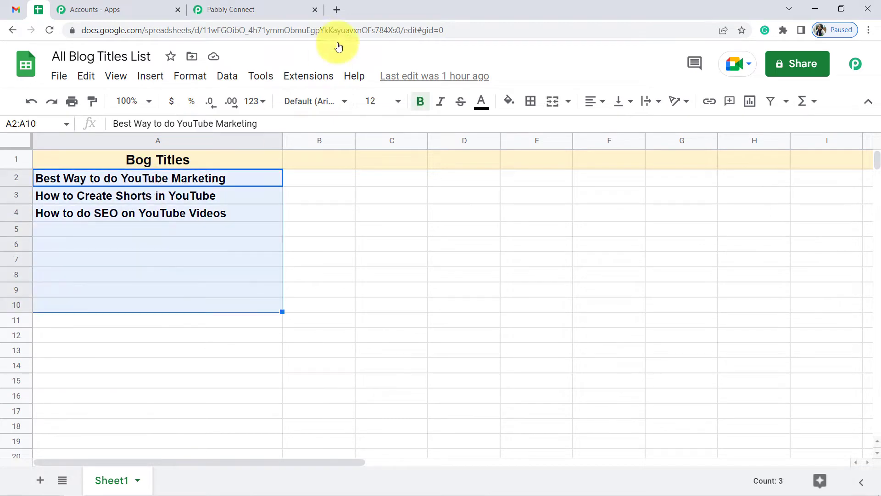
pyautogui.click(298, 82)
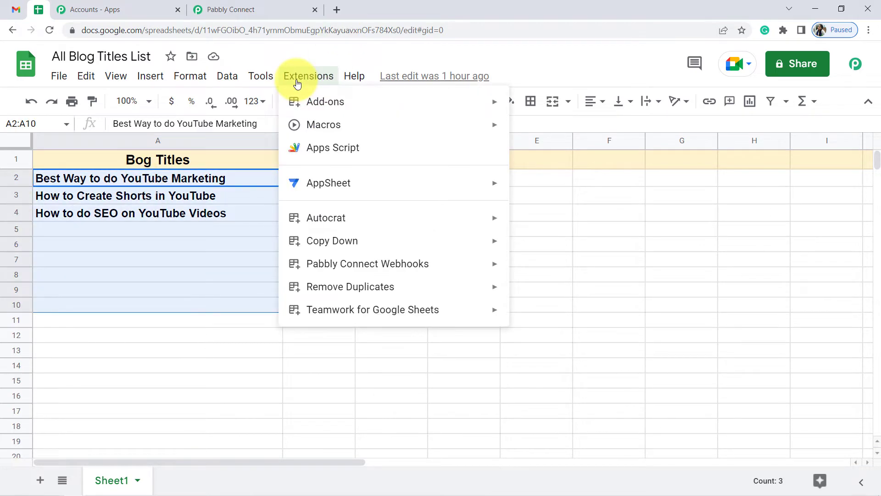
pyautogui.moveTo(312, 100)
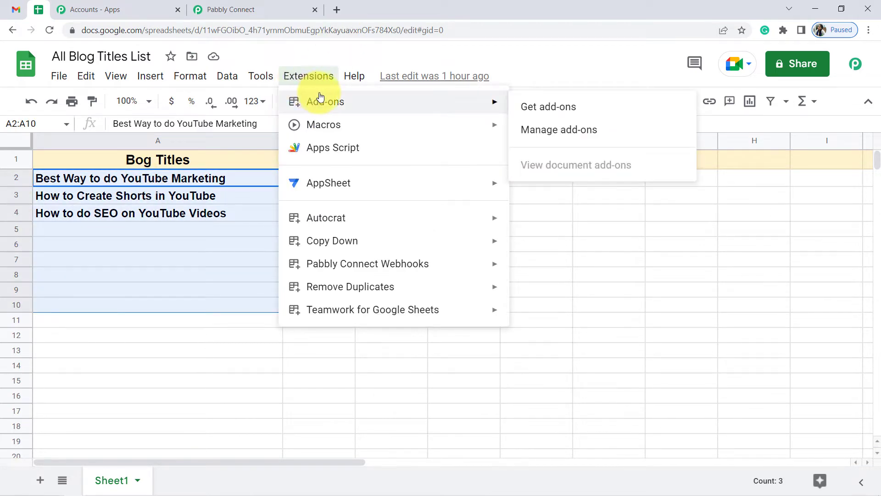
pyautogui.click(535, 108)
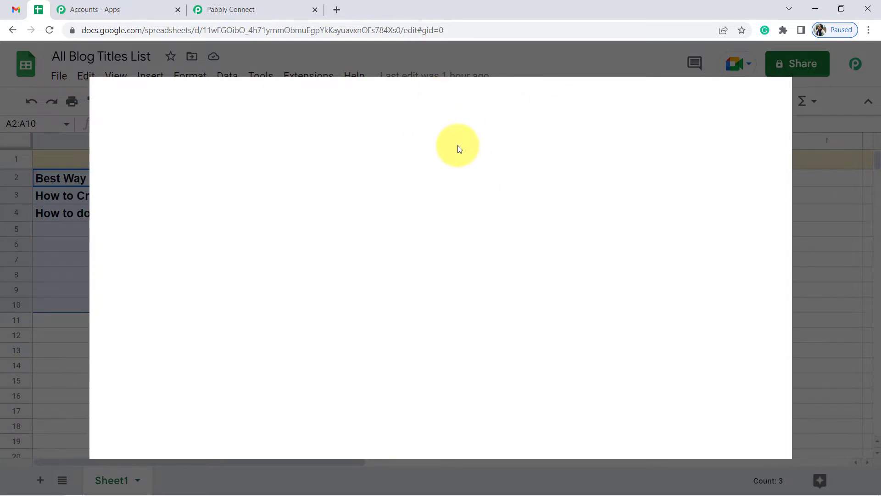
pyautogui.click(482, 102)
pyautogui.write('pabbly c')
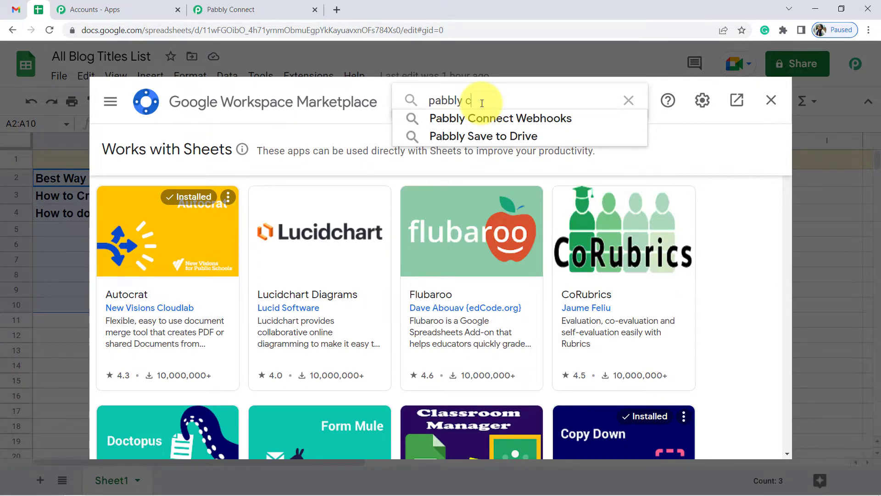
pyautogui.click(482, 119)
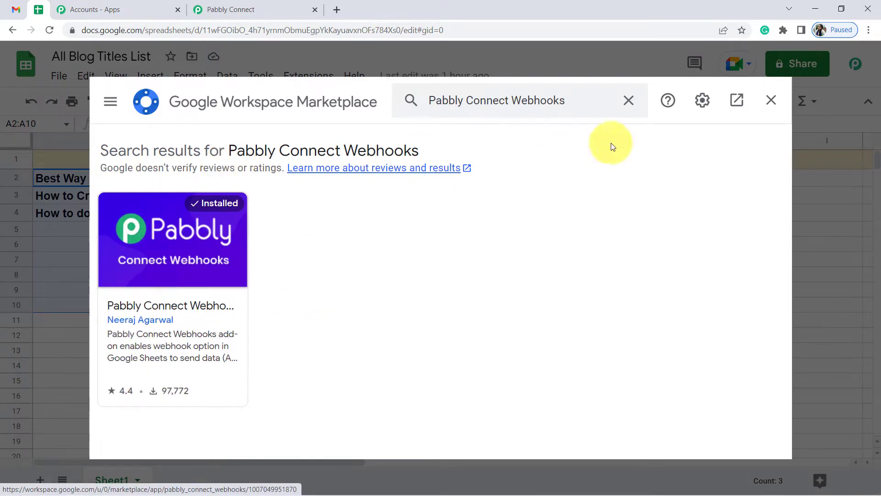
pyautogui.click(771, 102)
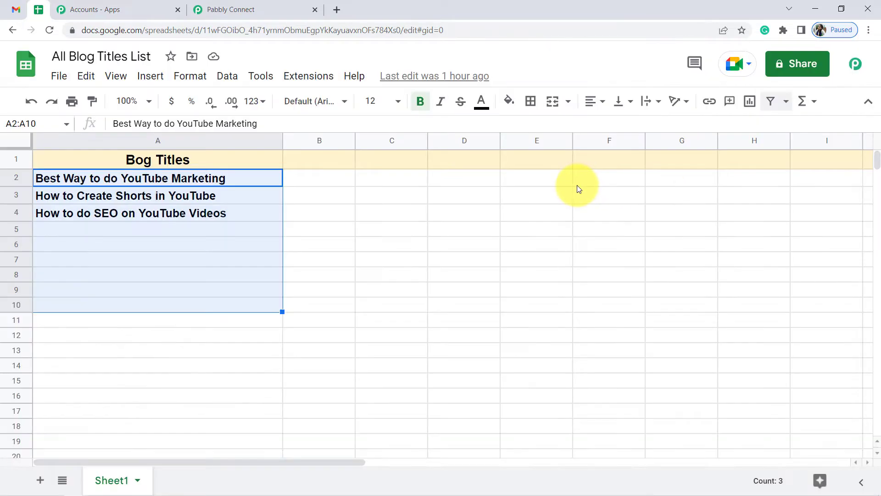
# Open the Initial Setup of Pabbly Connect Webhooks and paste in the webhook URL copied from the Pabbly Connect workflow.
pyautogui.click(299, 85)
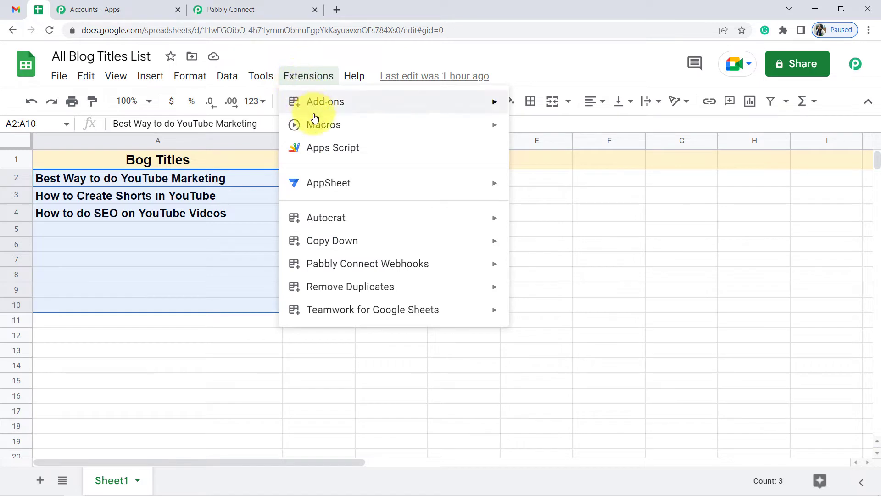
pyautogui.moveTo(353, 268)
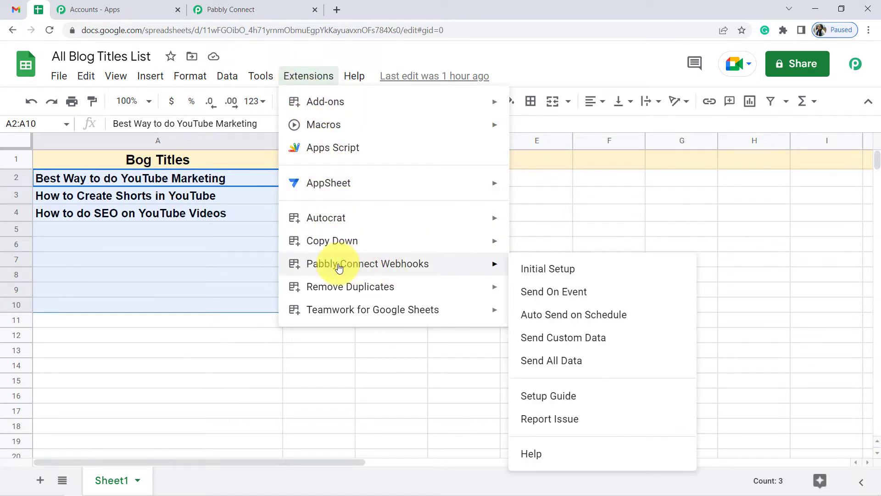
pyautogui.click(542, 272)
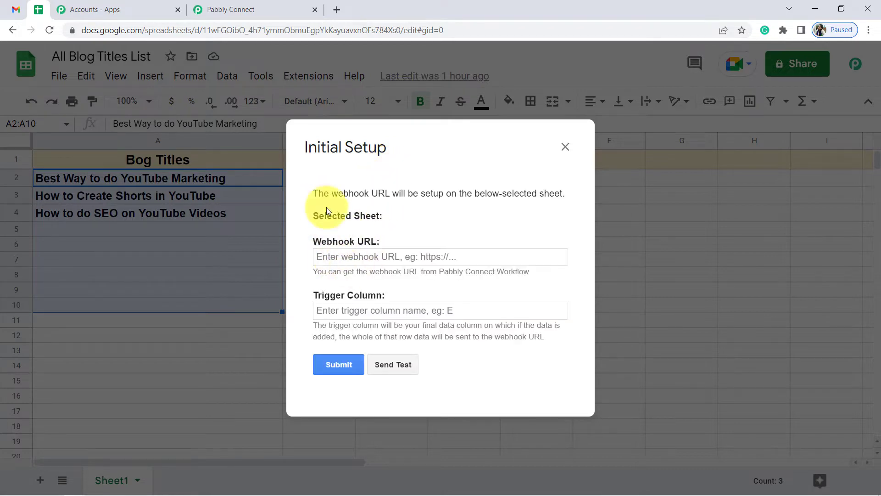
pyautogui.click(234, 10)
pyautogui.click(731, 253)
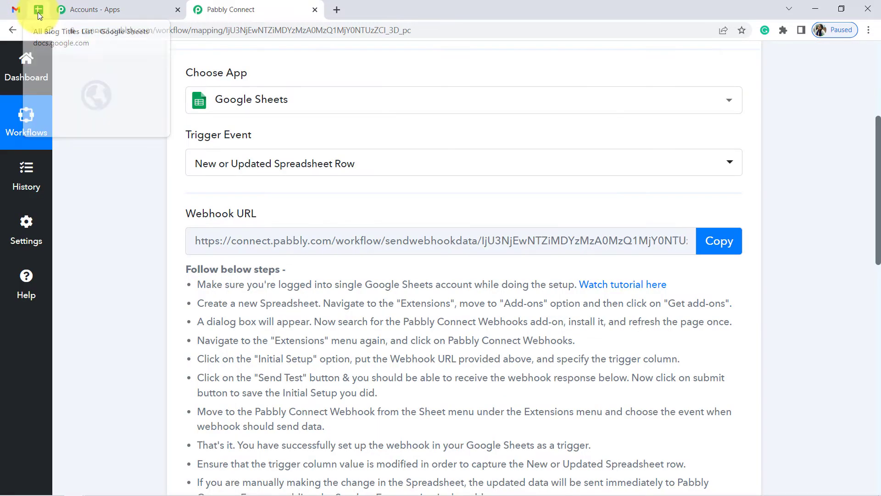
pyautogui.click(38, 10)
pyautogui.click(377, 262)
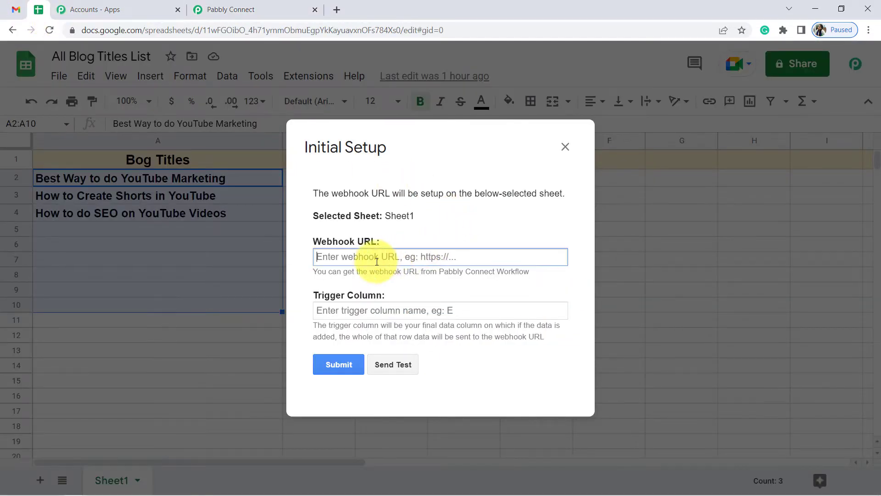
pyautogui.hotkey('ctrl', 'v')
# Move the Initial Setup dialog clear of the blog titles column and set the trigger column to A.
pyautogui.moveTo(325, 296); pyautogui.dragTo(379, 296)
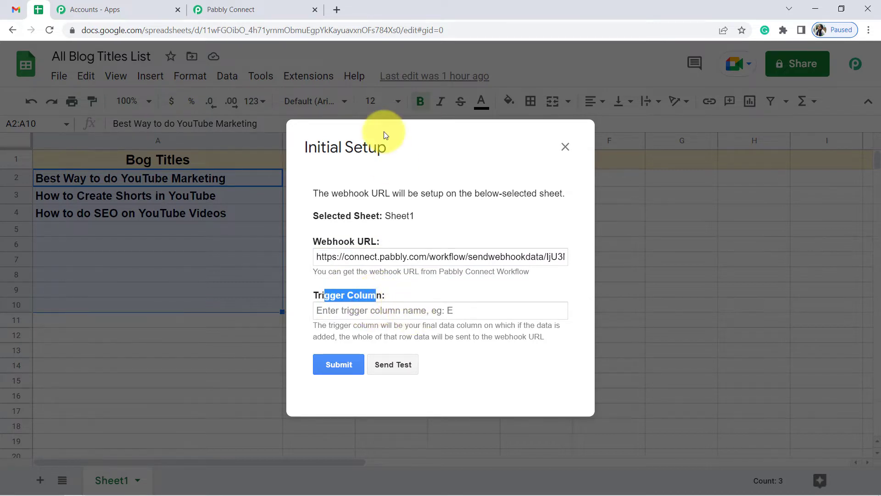
pyautogui.moveTo(363, 146); pyautogui.dragTo(423, 124)
pyautogui.click(373, 300)
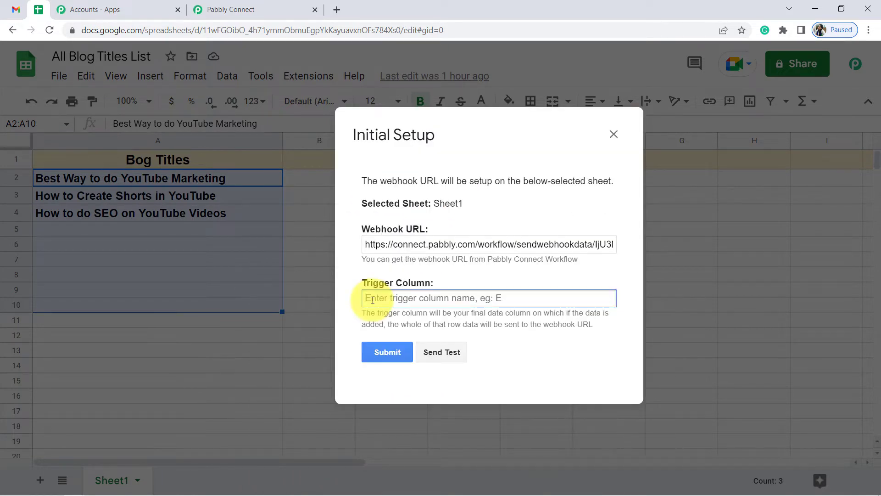
pyautogui.write('A')
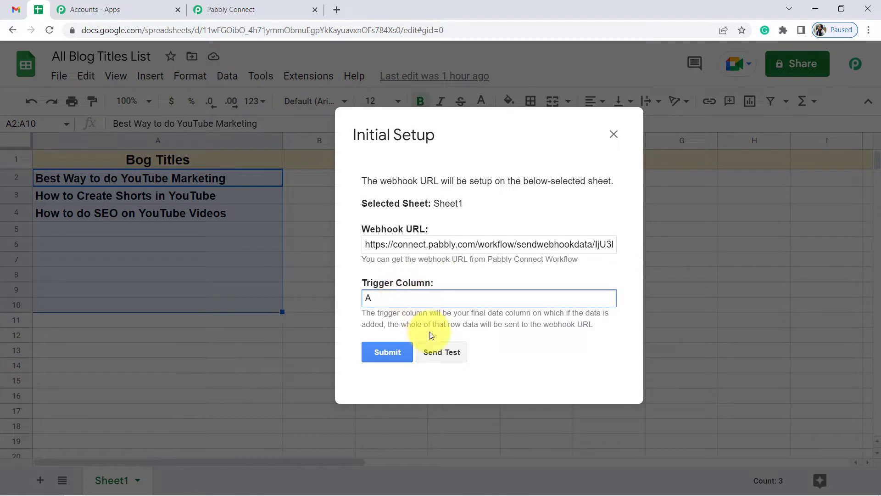
# Send test data to the webhook, submit the initial setup and close its dialog.
pyautogui.click(443, 351)
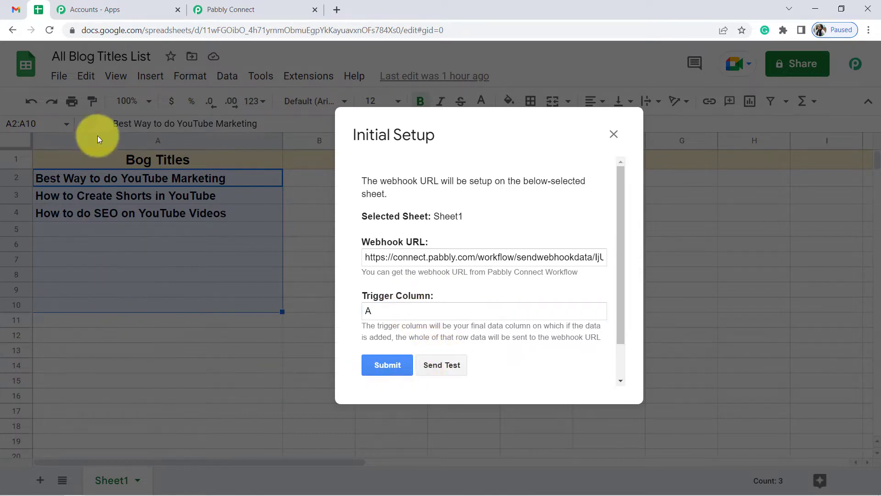
pyautogui.scroll(-2, 507, 298)
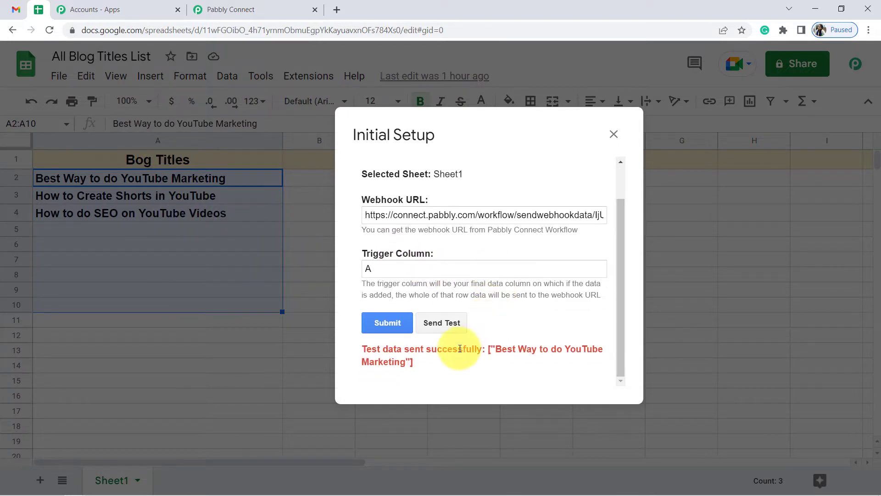
pyautogui.moveTo(411, 351); pyautogui.dragTo(476, 353)
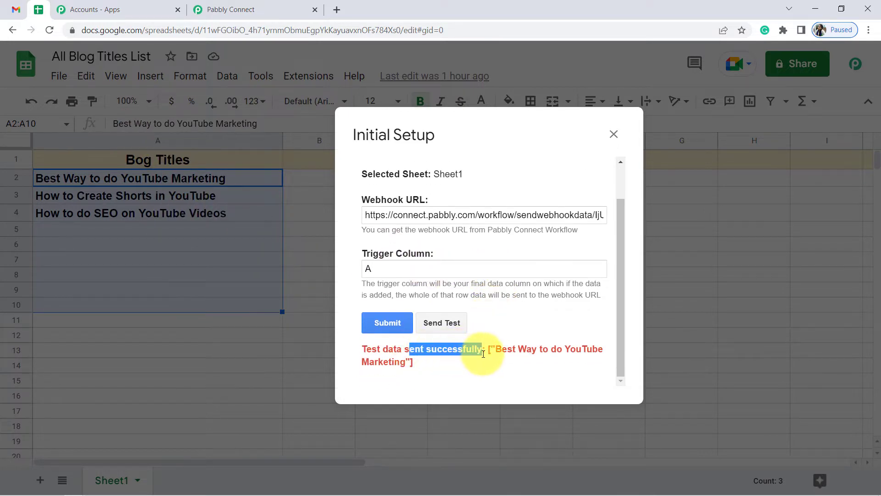
pyautogui.click(373, 320)
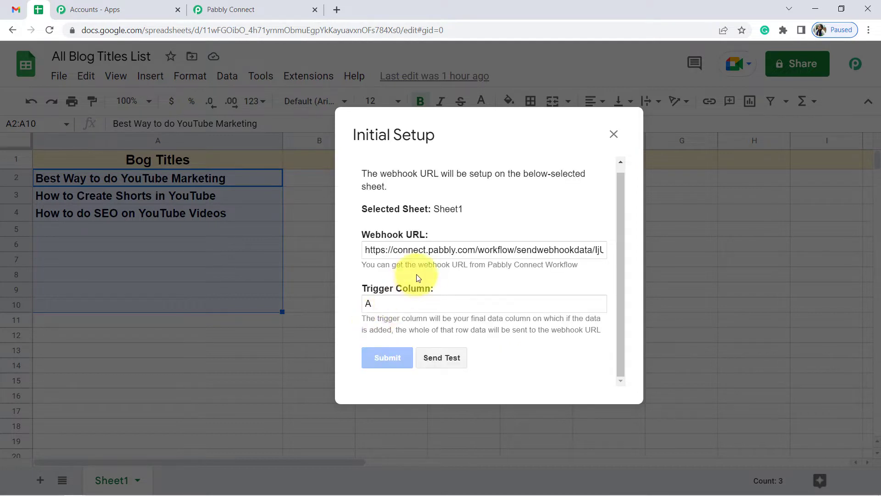
pyautogui.click(614, 134)
# Enable Send On Event for the Pabbly Connect Webhooks add-on in the spreadsheet.
pyautogui.click(296, 78)
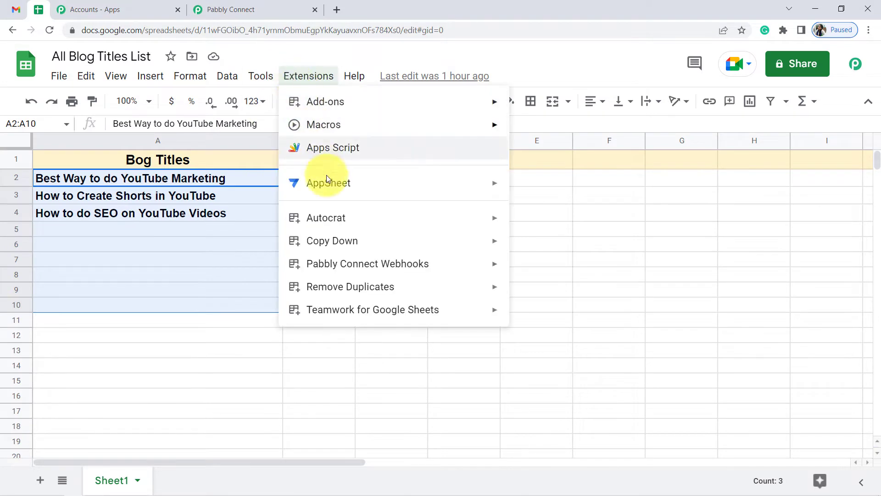
pyautogui.moveTo(504, 265)
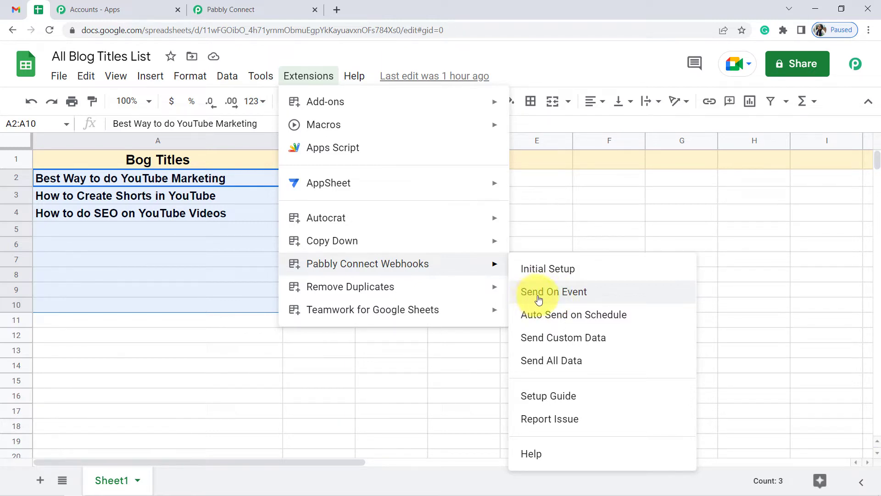
pyautogui.click(538, 299)
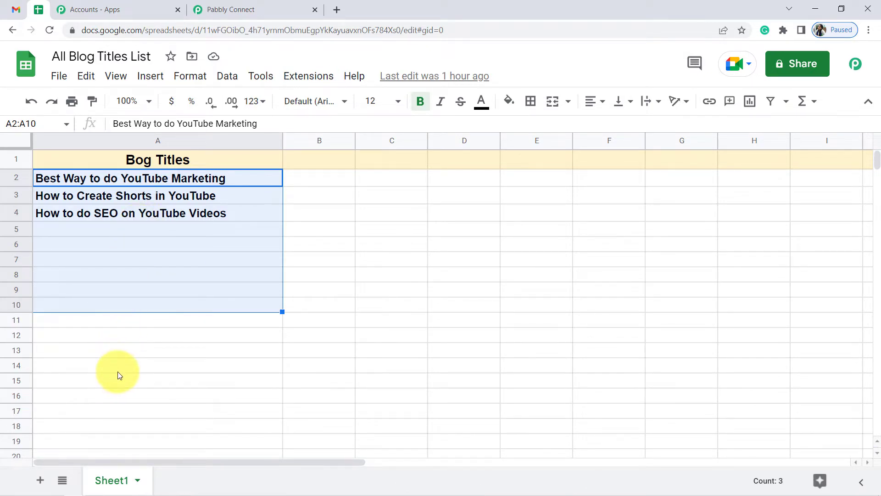
# Switch to the Pabbly Connect workflow and examine the blog title, spreadsheet name and sheet name in the webhook response.
pyautogui.click(207, 9)
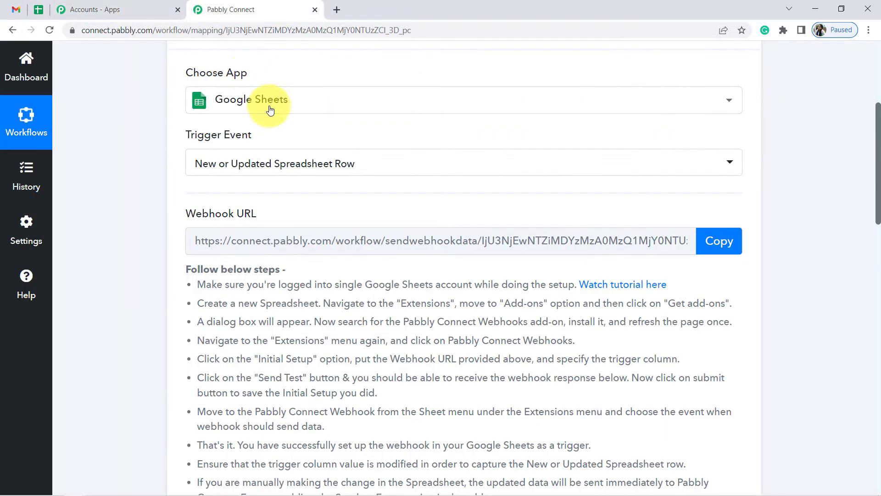
pyautogui.scroll(-10, 292, 194)
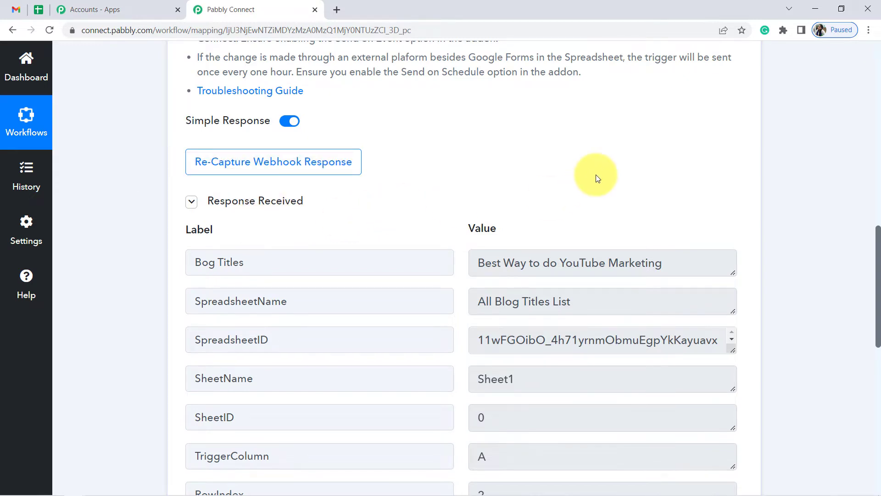
pyautogui.scroll(-1, 591, 176)
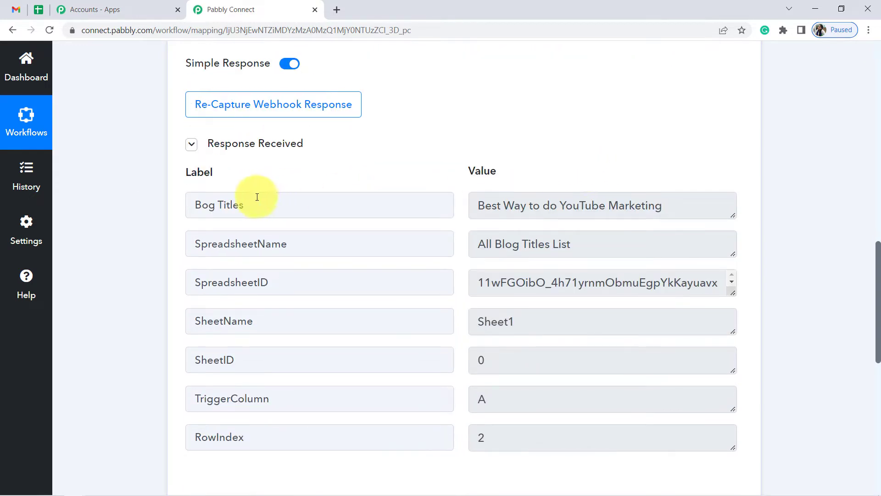
pyautogui.moveTo(218, 204); pyautogui.dragTo(314, 202)
pyautogui.click(518, 206)
pyautogui.moveTo(485, 205); pyautogui.dragTo(647, 205)
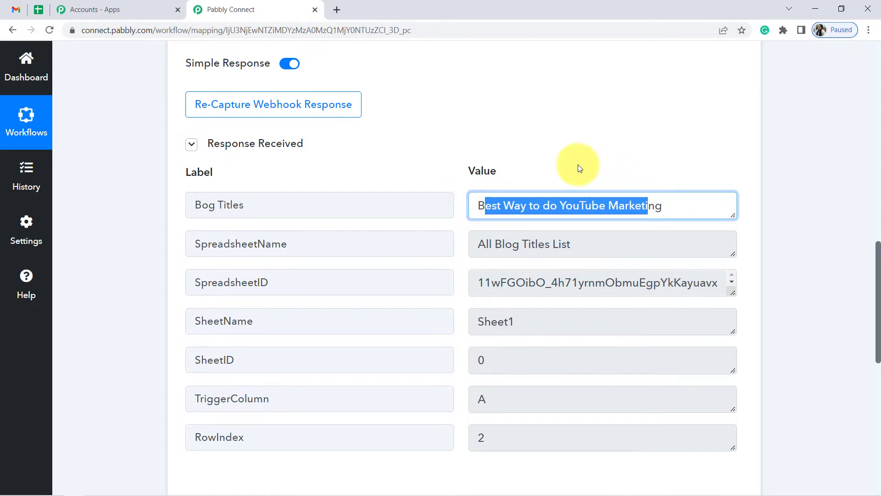
pyautogui.scroll(-2, 576, 169)
pyautogui.moveTo(502, 130); pyautogui.dragTo(590, 134)
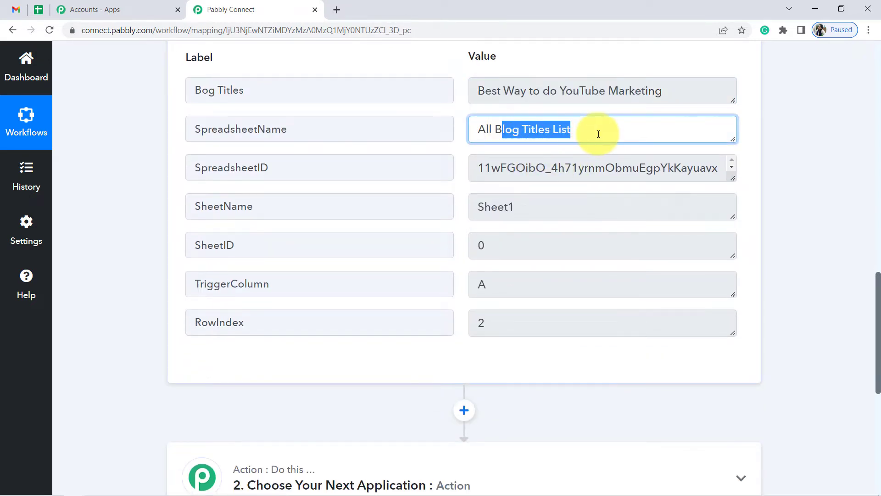
pyautogui.moveTo(576, 208); pyautogui.dragTo(504, 208)
pyautogui.doubleClick(505, 207)
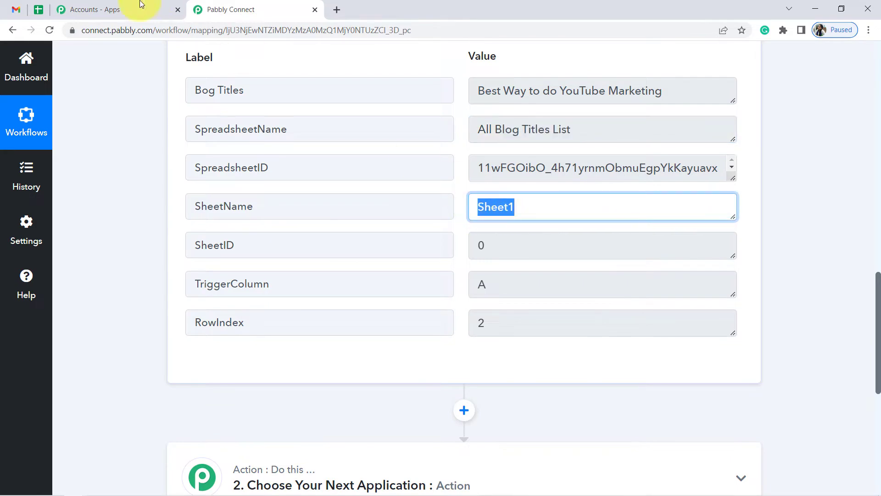
# Compare the sheet name with the spreadsheet, and review the sheet ID, trigger column and row index in the webhook response.
pyautogui.click(37, 10)
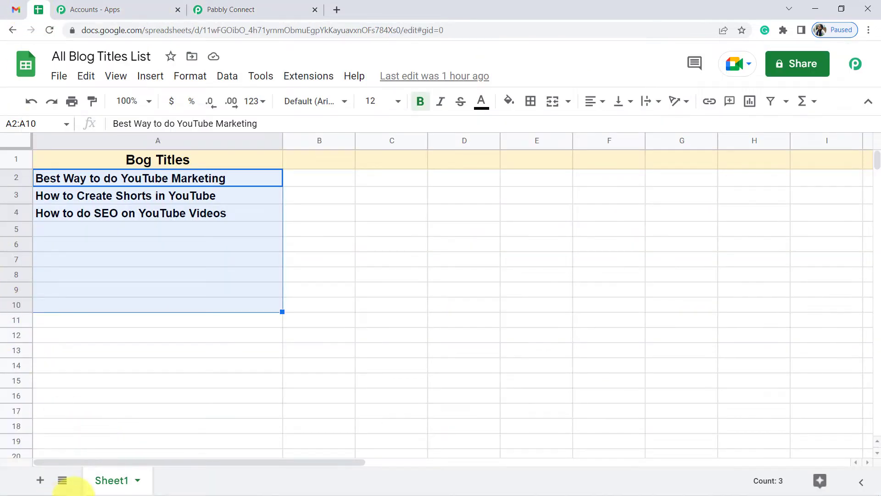
pyautogui.click(260, 17)
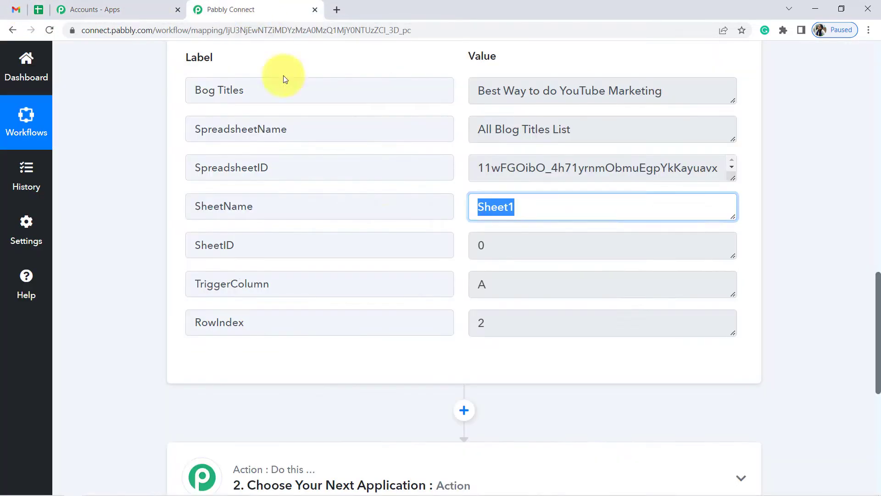
pyautogui.doubleClick(493, 246)
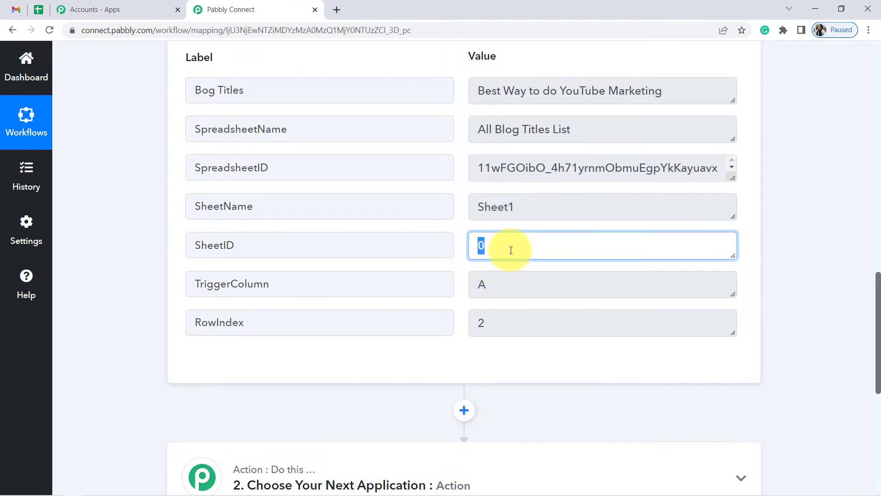
pyautogui.scroll(-1, 507, 250)
pyautogui.doubleClick(477, 226)
pyautogui.doubleClick(476, 258)
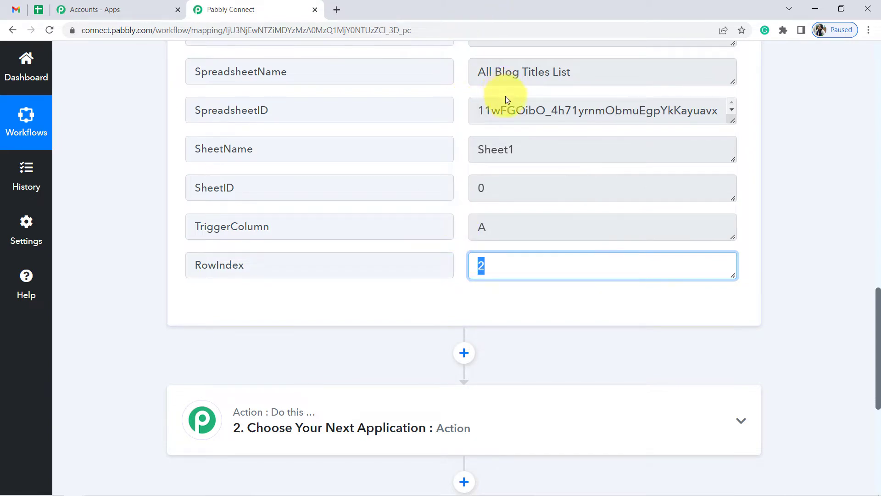
pyautogui.scroll(3, 500, 108)
pyautogui.scroll(-6, 404, 249)
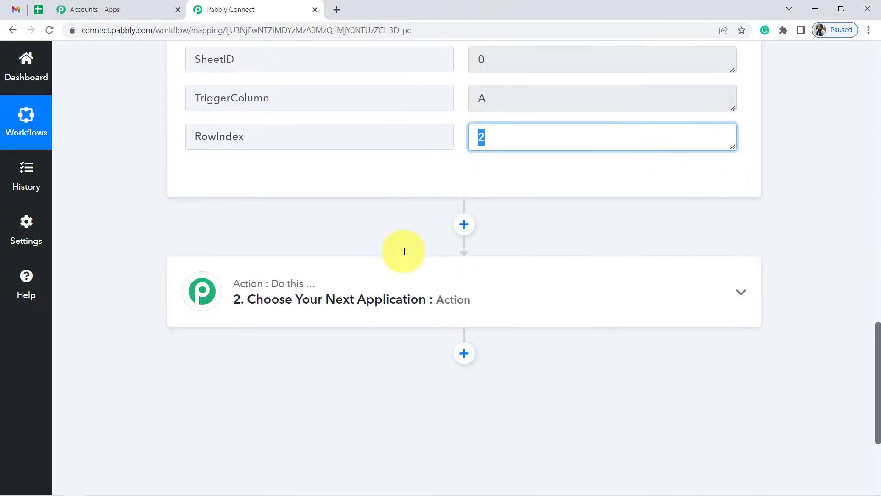
# Set the workflow's second step to the OpenAI app with Generate Content as the action event.
pyautogui.scroll(-1, 404, 251)
pyautogui.click(354, 252)
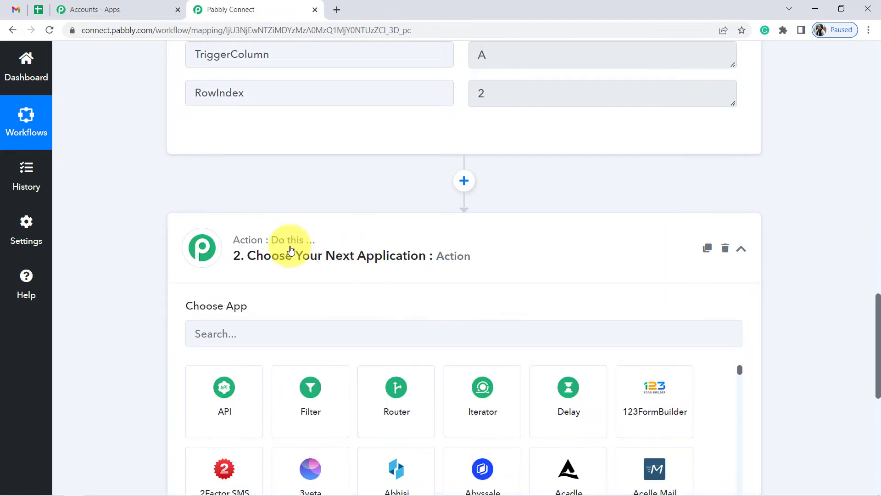
pyautogui.scroll(2, 500, 201)
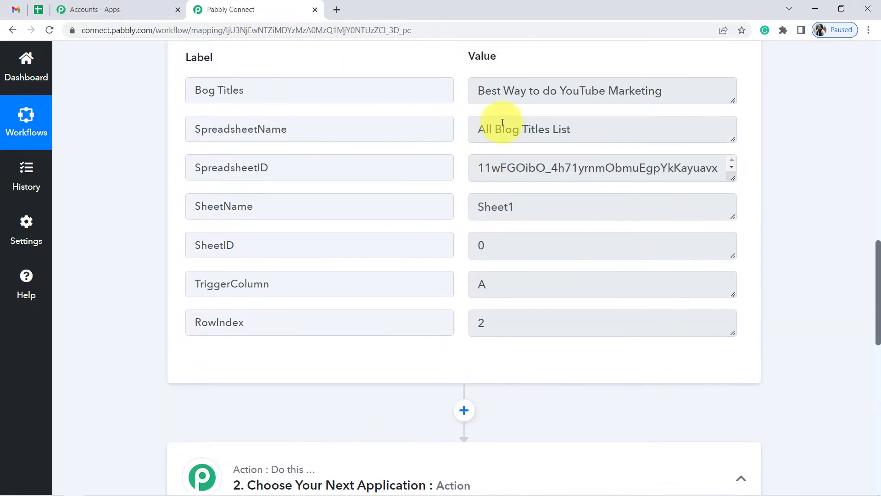
pyautogui.moveTo(499, 92); pyautogui.dragTo(654, 101)
pyautogui.scroll(-7, 300, 309)
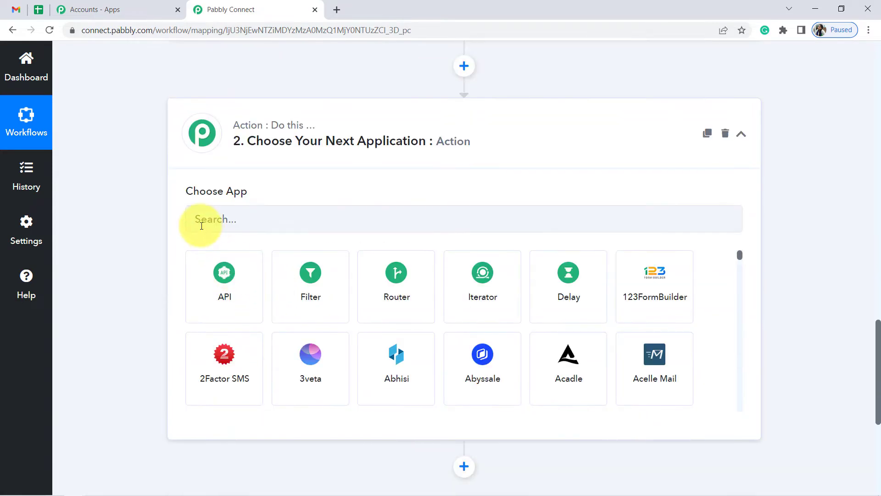
pyautogui.click(197, 227)
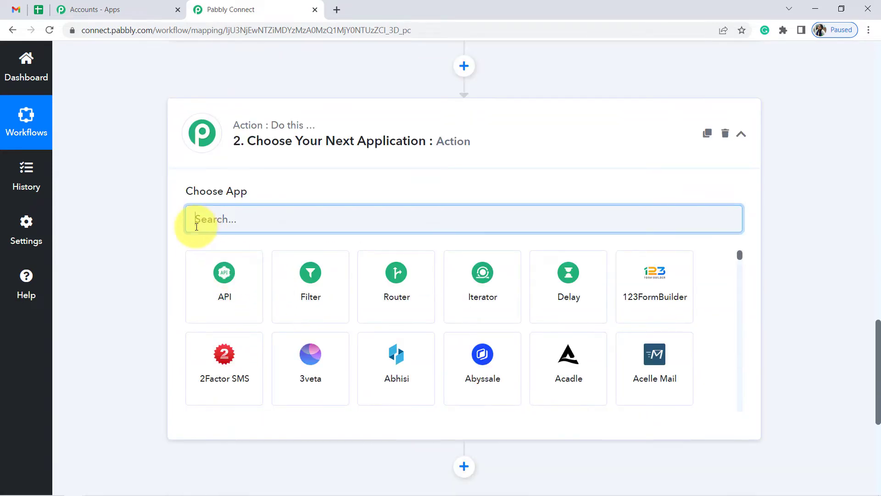
pyautogui.write('open')
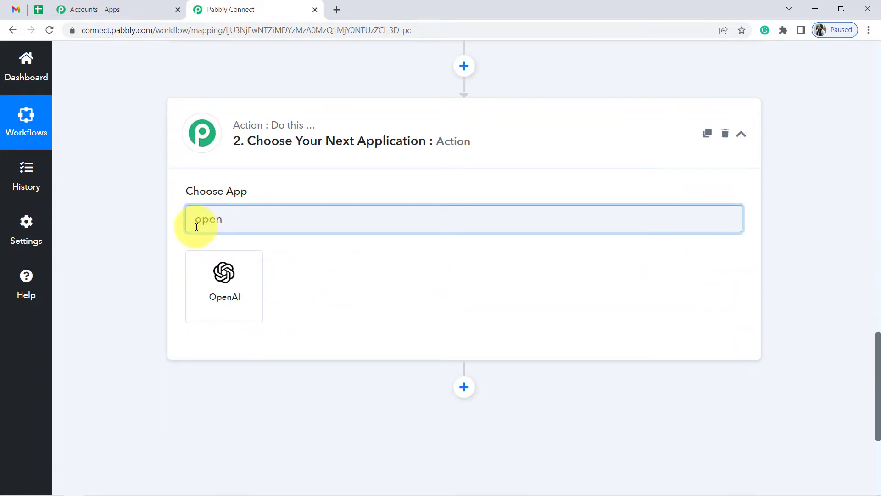
pyautogui.click(226, 277)
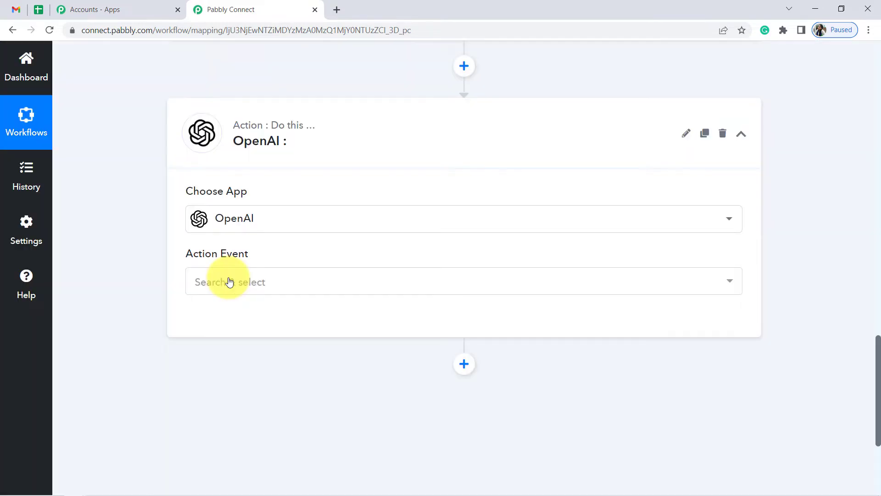
pyautogui.click(210, 292)
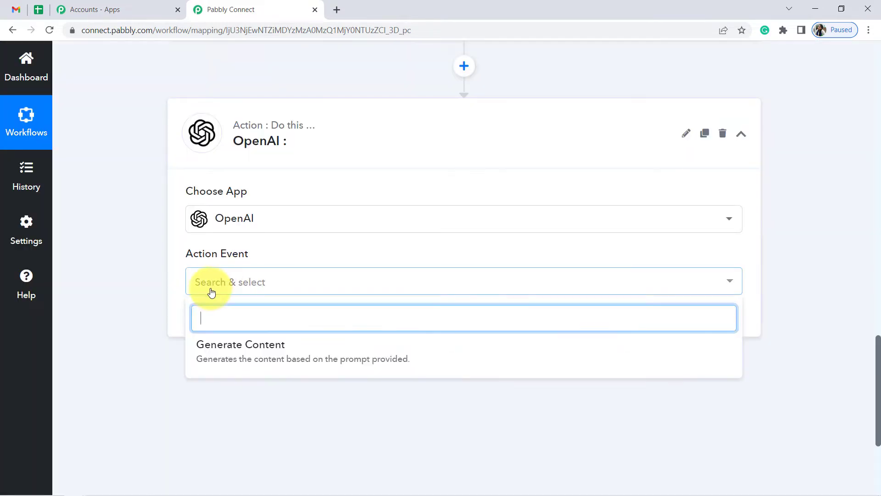
pyautogui.click(225, 344)
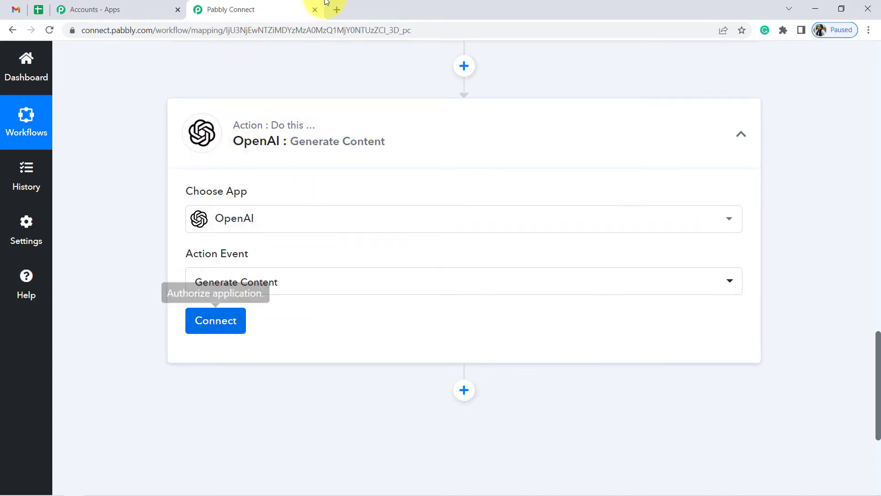
# Open openai.com in a new browser tab and log in to the OpenAI account from its API page.
pyautogui.click(334, 10)
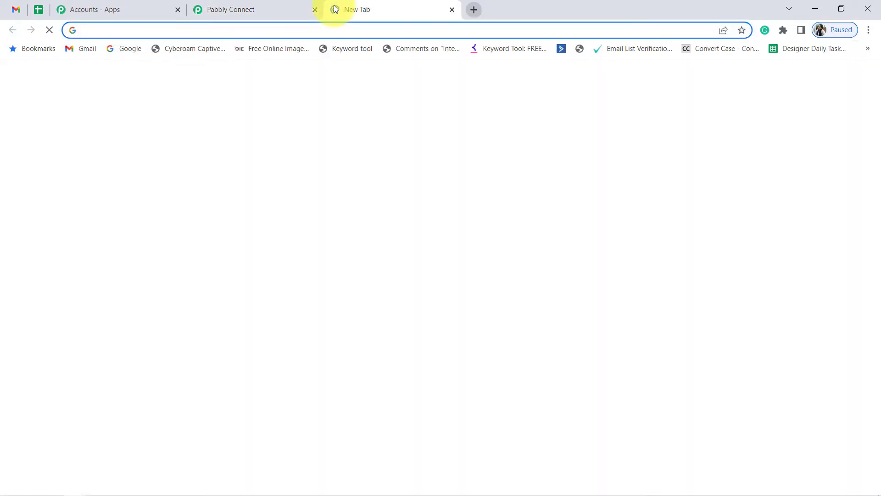
pyautogui.write('open')
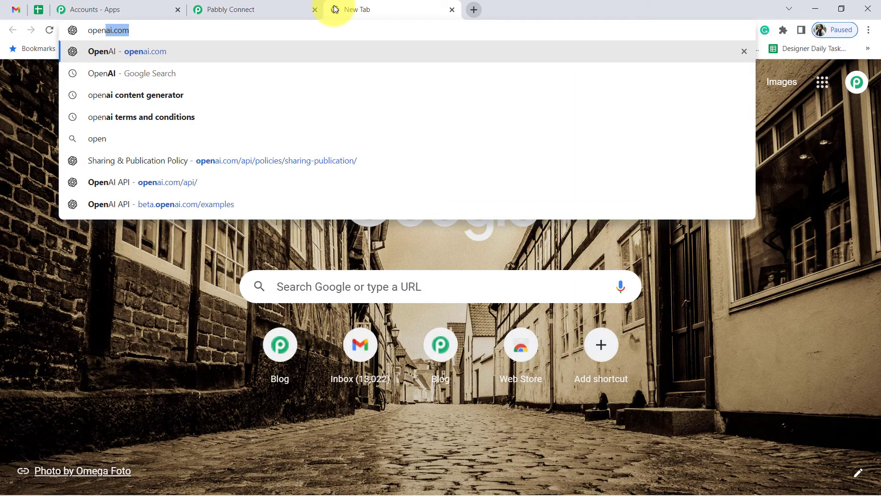
pyautogui.press('Return')
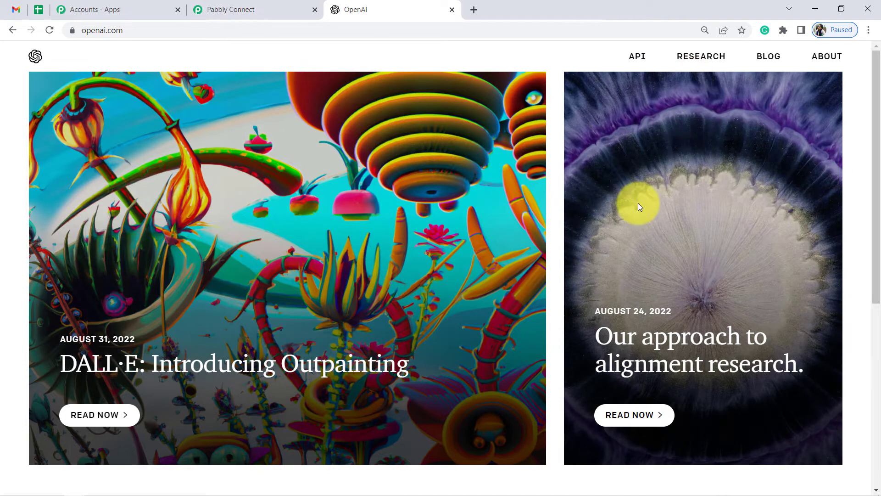
pyautogui.click(631, 59)
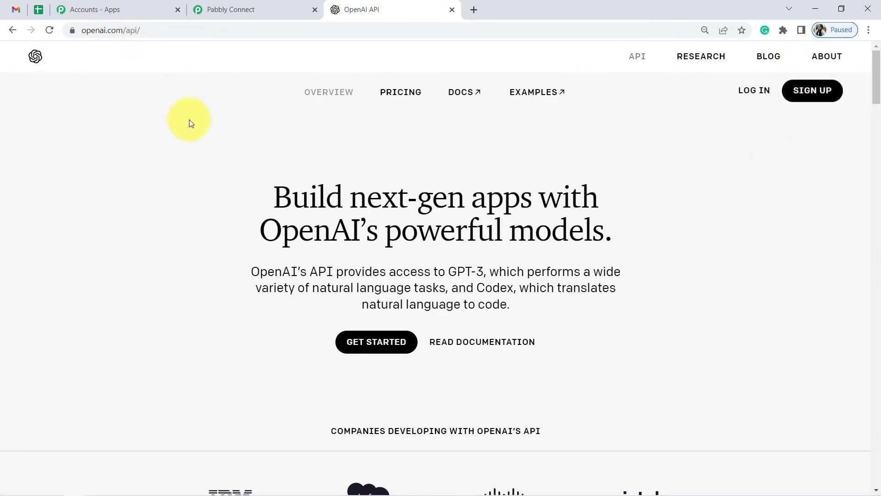
pyautogui.moveTo(420, 192); pyautogui.dragTo(617, 242)
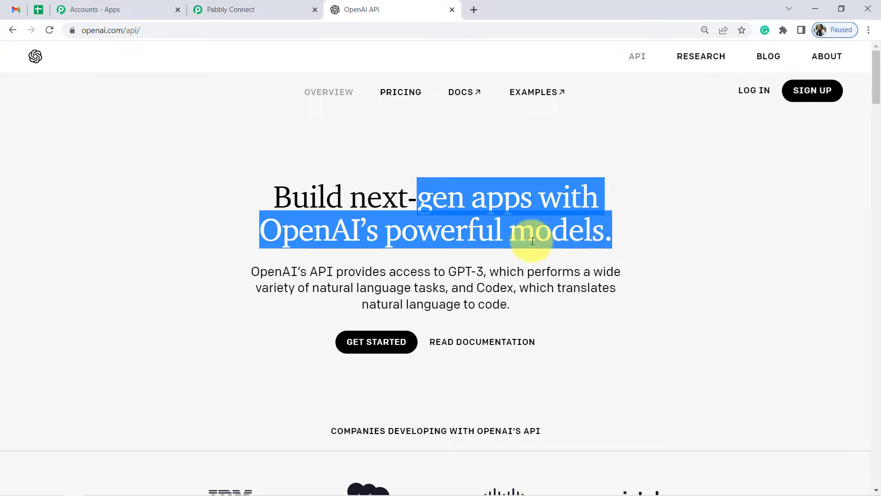
pyautogui.click(333, 234)
pyautogui.moveTo(330, 227); pyautogui.dragTo(360, 229)
pyautogui.click(755, 92)
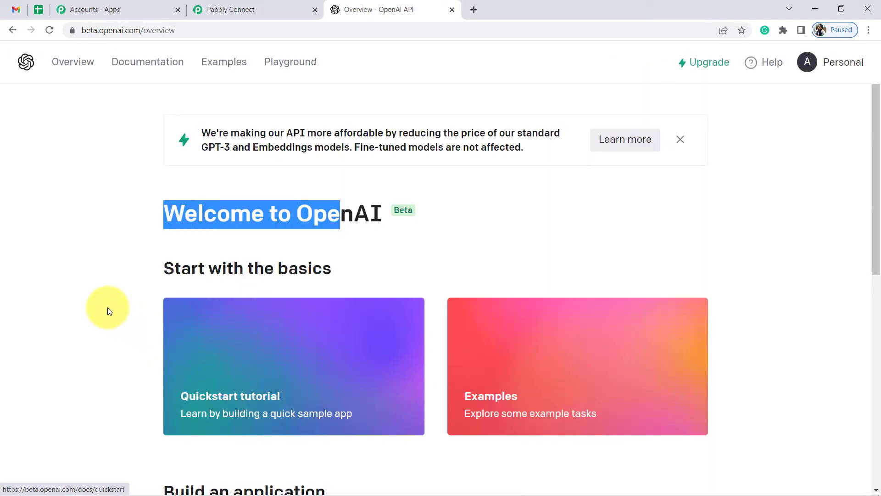
# Open the OpenAI Playground and generate text from the prompt "Write a Story on Cat".
pyautogui.moveTo(161, 216); pyautogui.dragTo(340, 214)
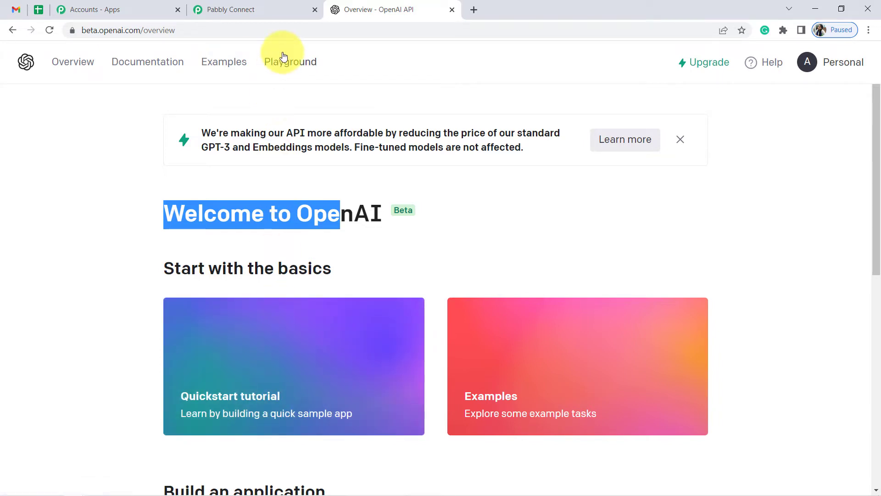
pyautogui.click(292, 64)
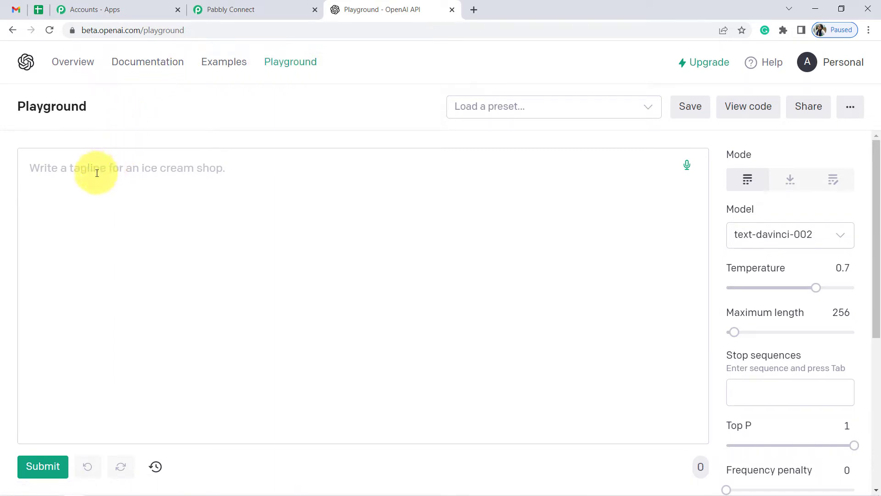
pyautogui.click(77, 171)
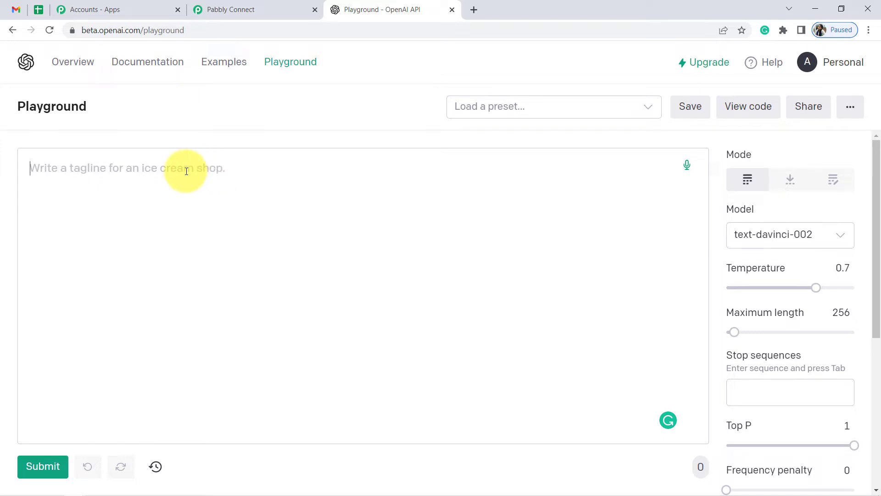
pyautogui.write('Wr')
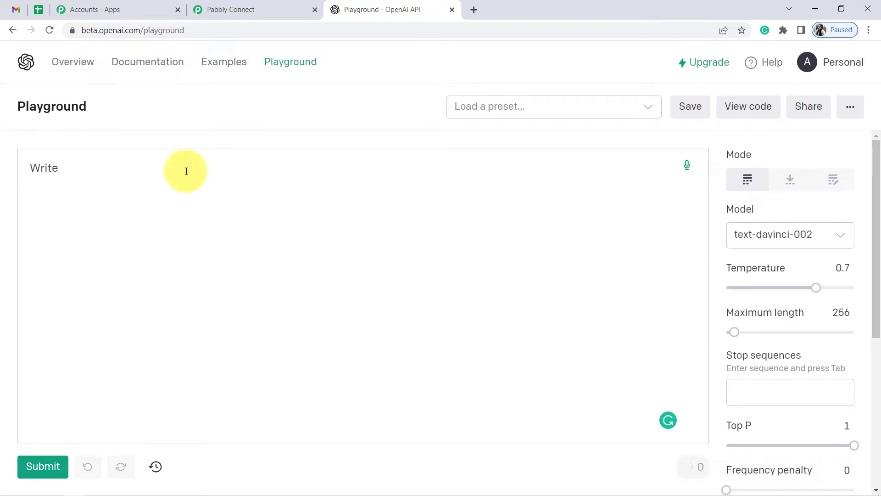
pyautogui.write('ite a Story on Cat')
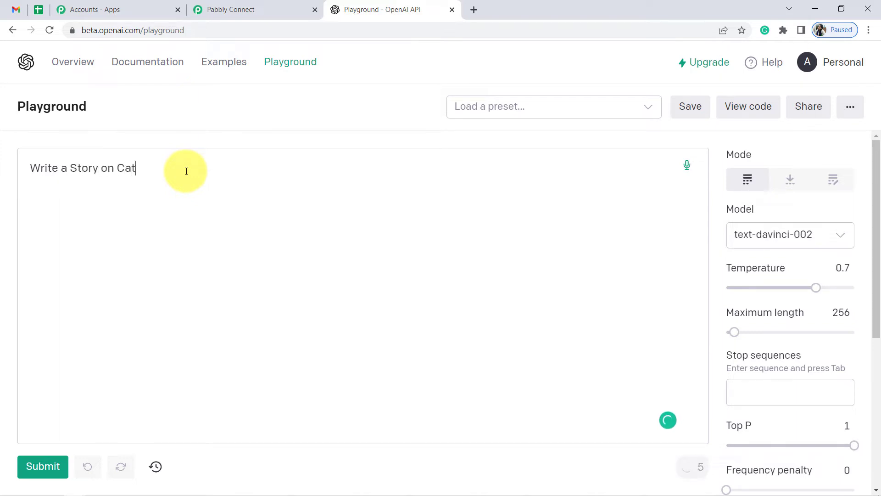
pyautogui.click(43, 466)
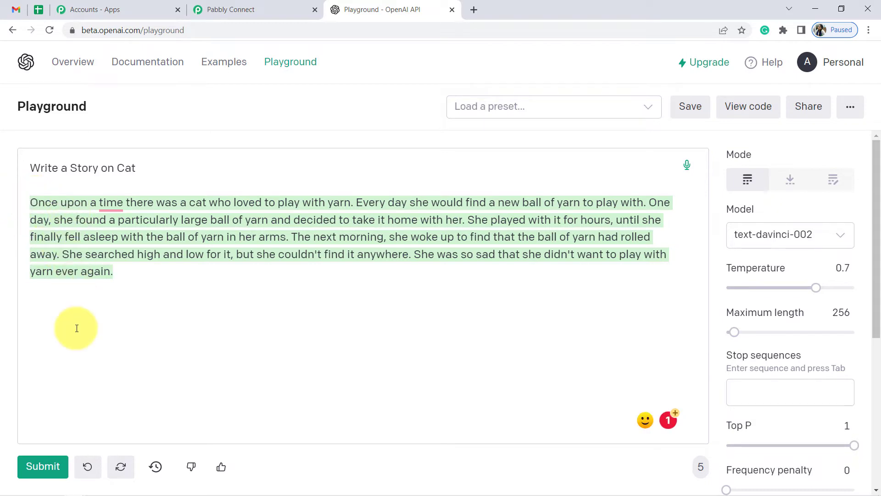
# Replace the cat story with the prompt "Write a blog on makeup techniques" and generate its text.
pyautogui.click(88, 467)
pyautogui.moveTo(142, 174); pyautogui.dragTo(76, 169)
pyautogui.write('blog on')
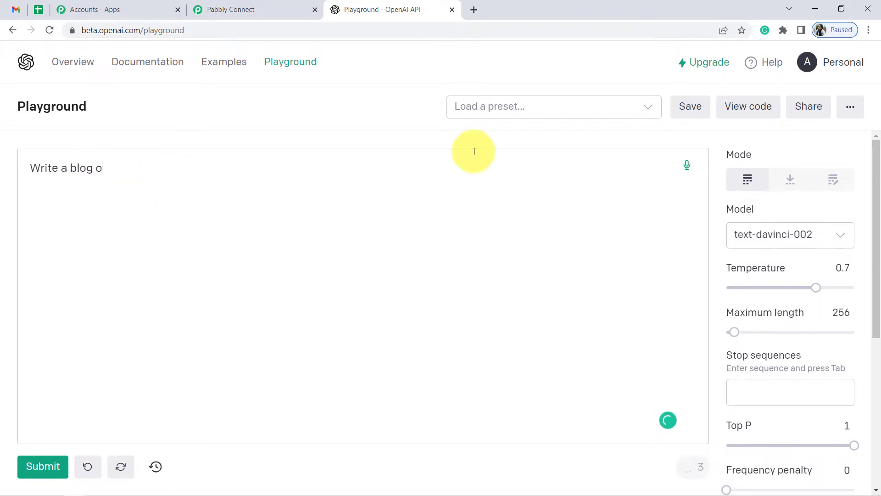
pyautogui.press('BackSpace')
pyautogui.press('BackSpace')
pyautogui.press('BackSpace')
pyautogui.write('blog on makeup techniques')
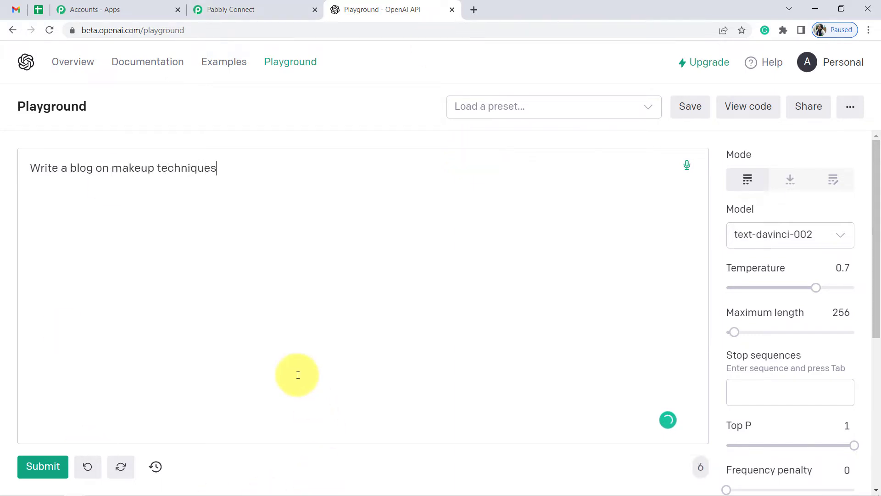
pyautogui.click(34, 466)
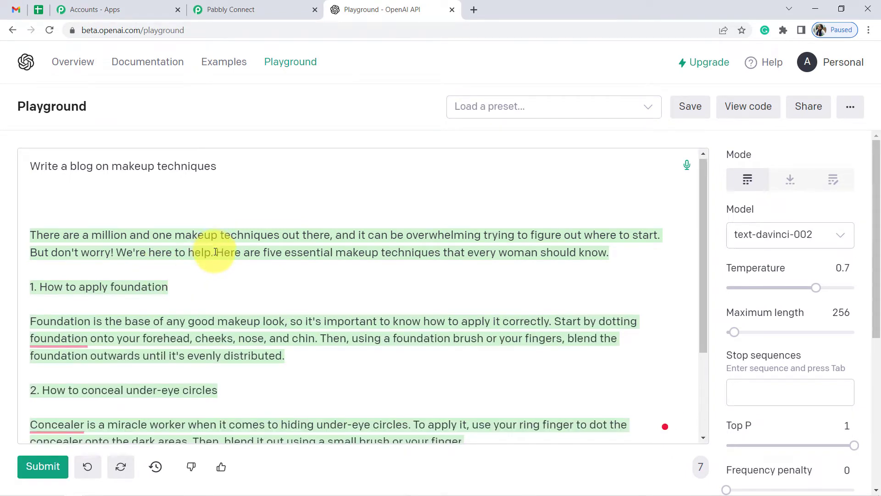
pyautogui.scroll(-1, 196, 264)
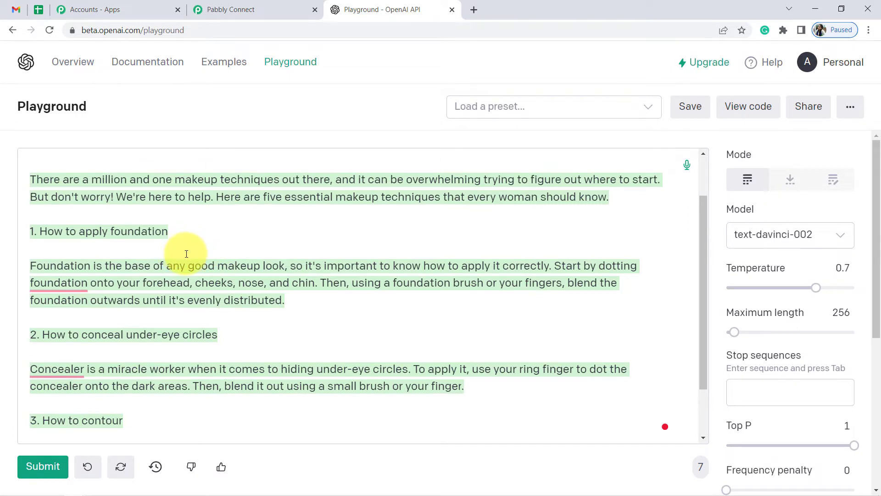
# Review the Playground settings and the description of the text-davinci-002 model among the available models.
pyautogui.moveTo(23, 113); pyautogui.dragTo(138, 108)
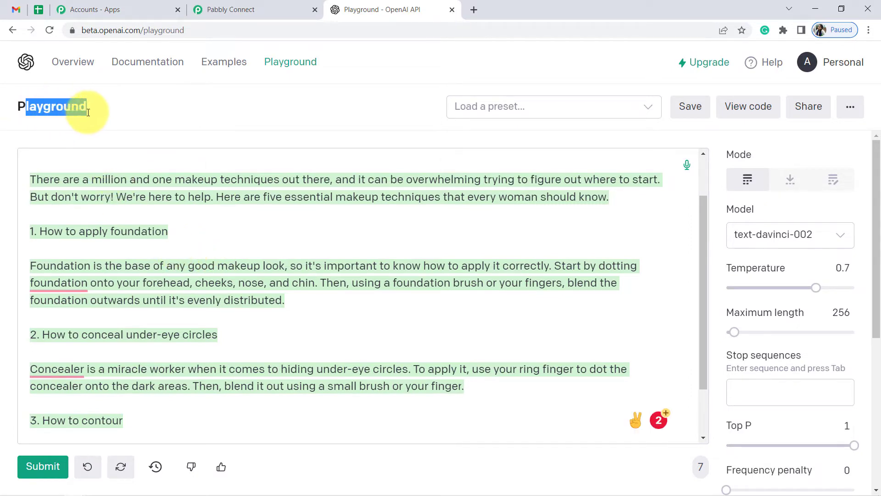
pyautogui.moveTo(124, 30); pyautogui.dragTo(205, 320)
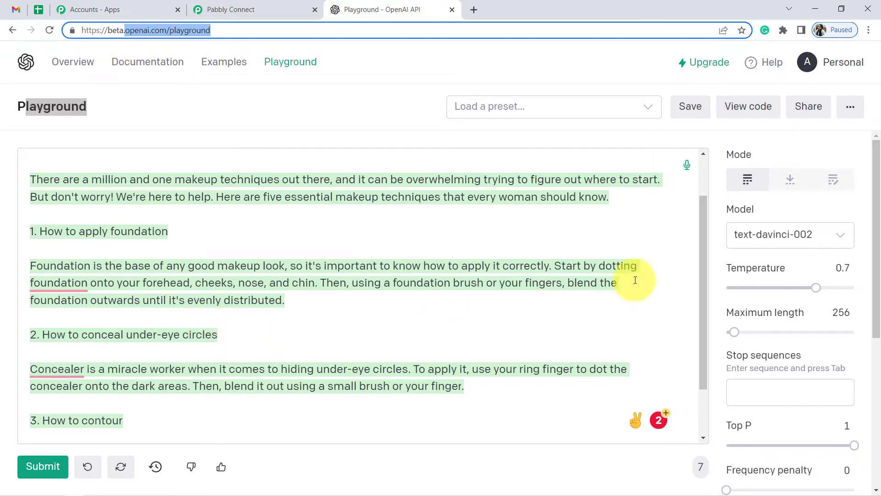
pyautogui.scroll(-5, 814, 266)
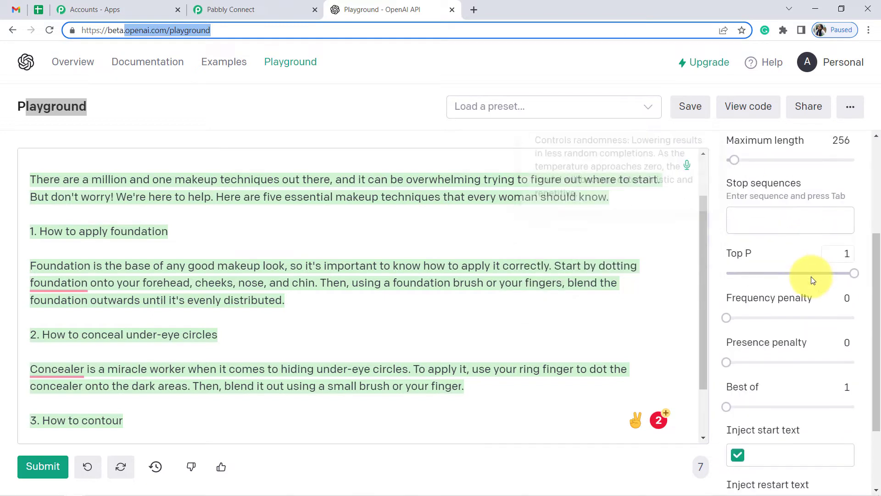
pyautogui.scroll(5, 805, 317)
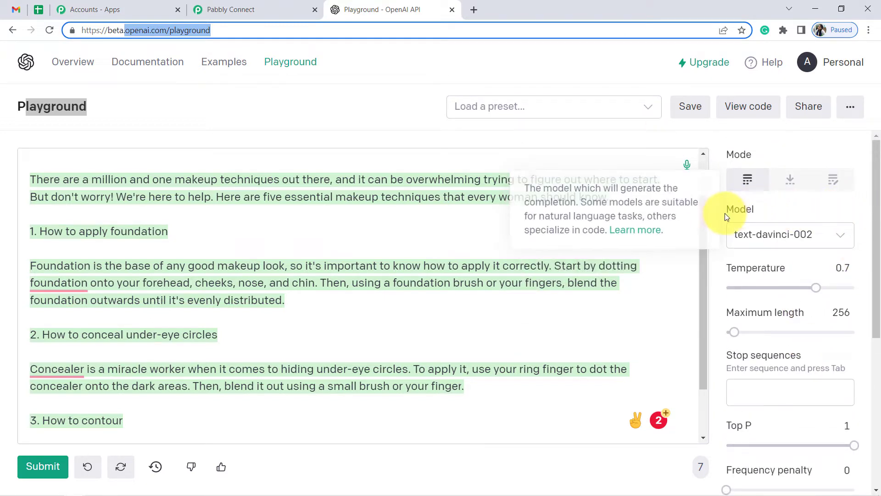
pyautogui.moveTo(723, 210); pyautogui.dragTo(758, 217)
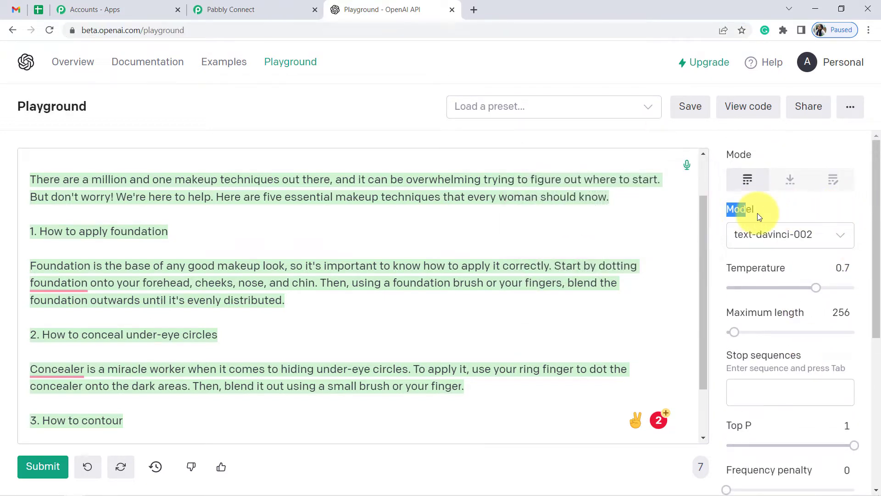
pyautogui.click(748, 240)
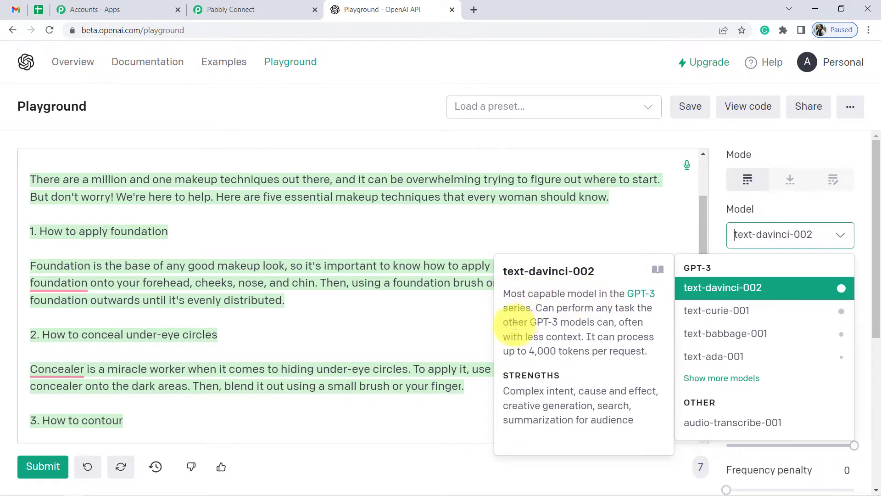
pyautogui.click(723, 230)
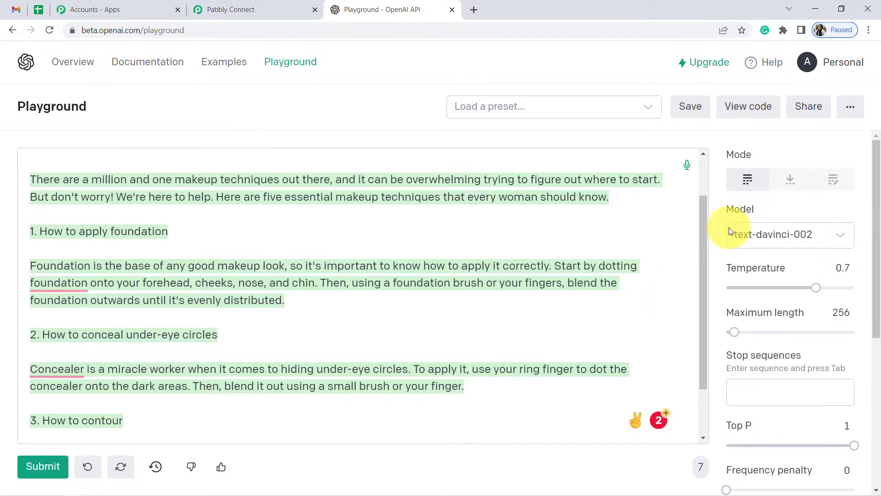
# Lower the temperature to 0.06 and raise it again to 0.72.
pyautogui.moveTo(741, 271)
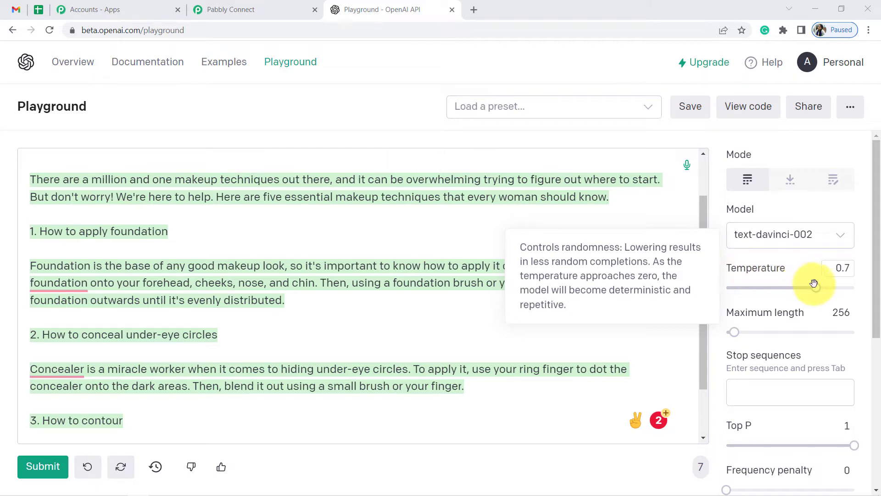
pyautogui.moveTo(817, 287); pyautogui.dragTo(734, 296)
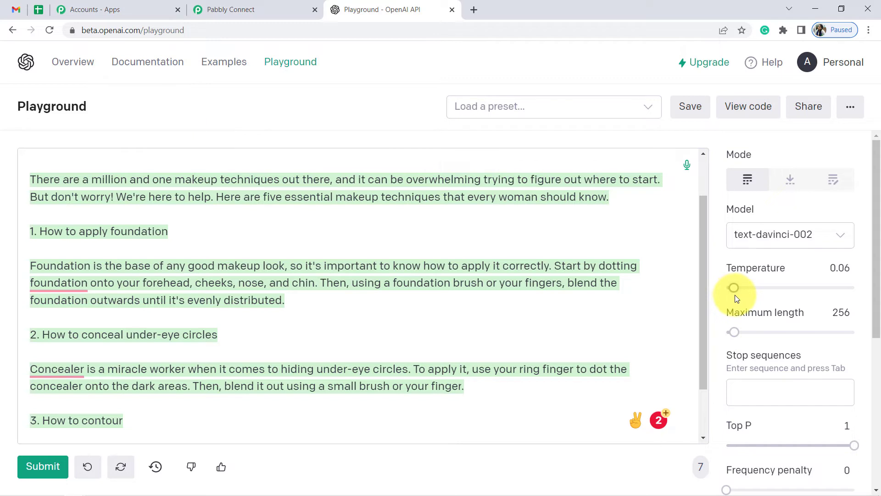
pyautogui.moveTo(734, 296); pyautogui.dragTo(822, 298)
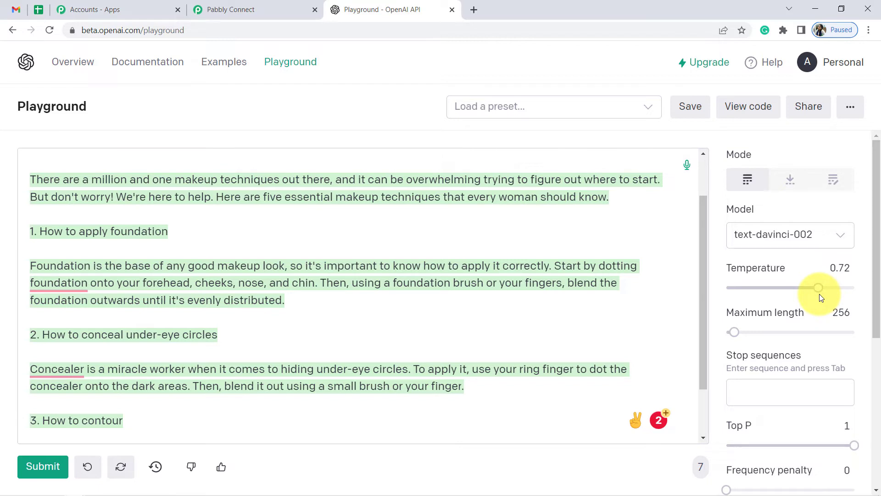
# Examine the Maximum length setting's explanation and value in relation to the generated blog text.
pyautogui.scroll(-1, 775, 216)
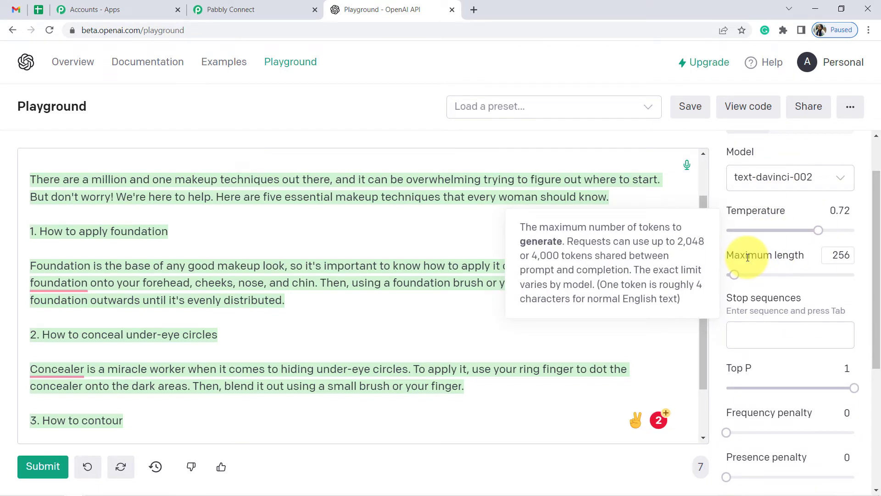
pyautogui.moveTo(268, 179); pyautogui.dragTo(325, 387)
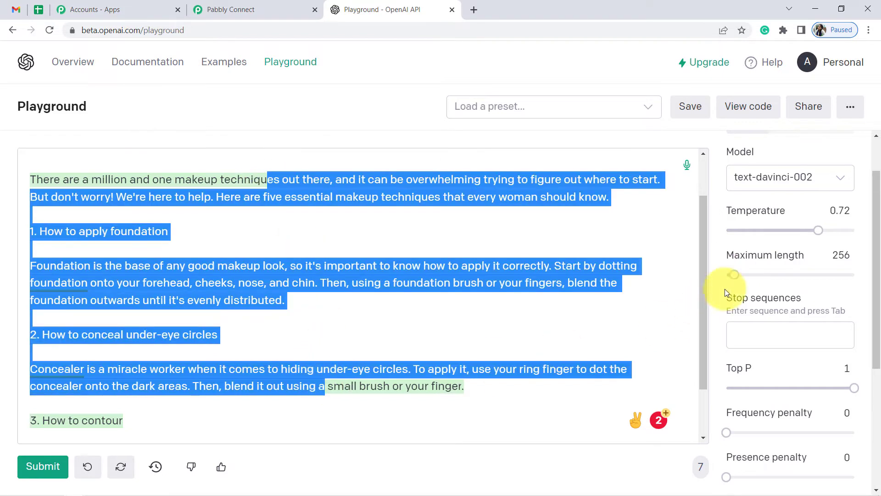
pyautogui.moveTo(746, 260)
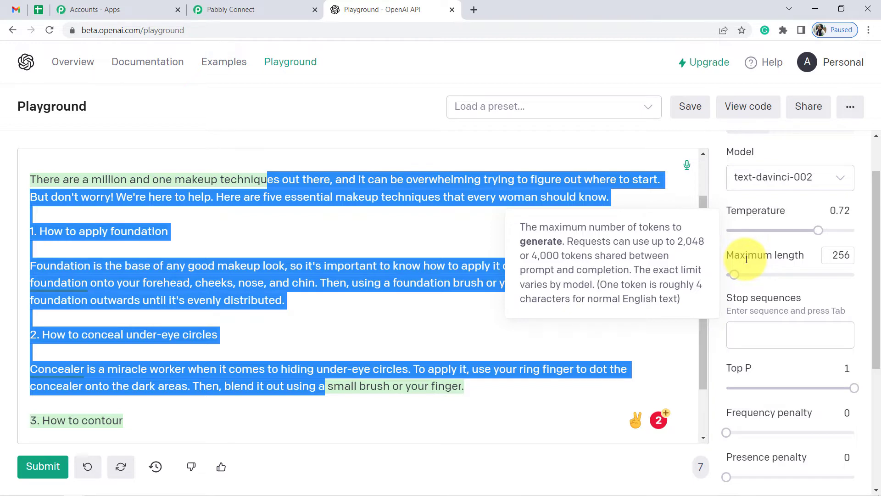
pyautogui.click(836, 255)
pyautogui.moveTo(836, 255); pyautogui.dragTo(851, 255)
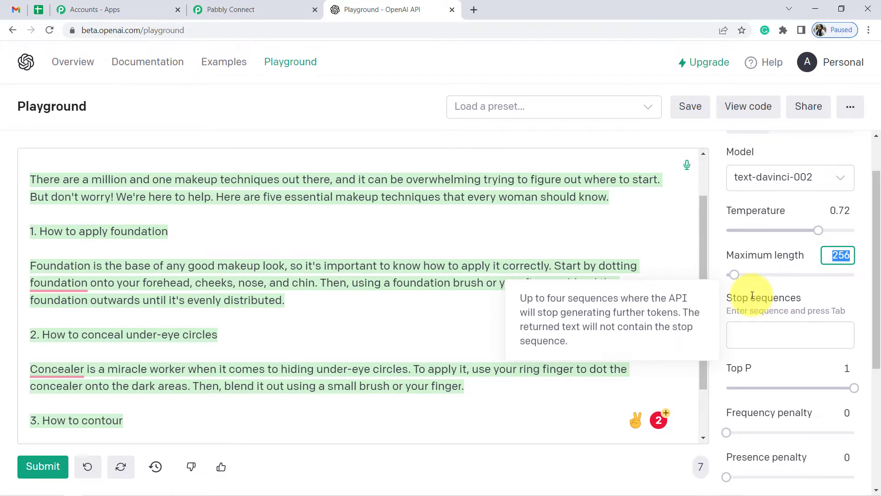
# Add "//##" as a stop sequence.
pyautogui.click(757, 335)
pyautogui.write('//')
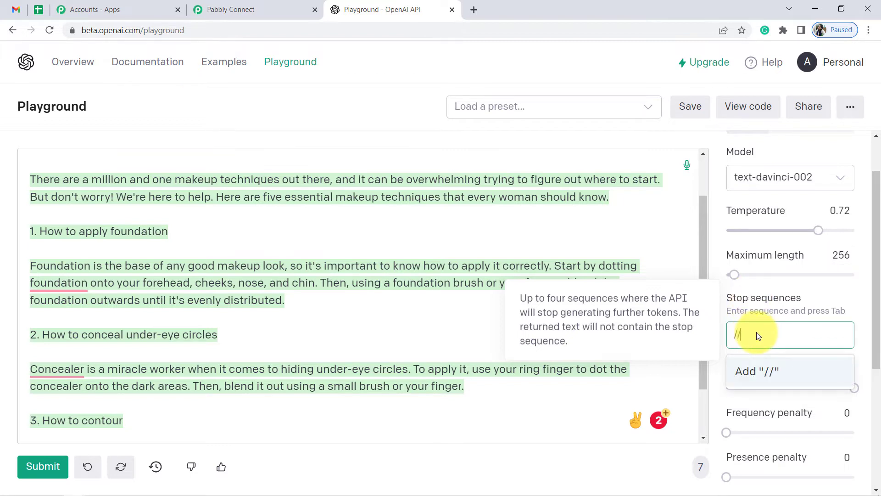
pyautogui.write('##')
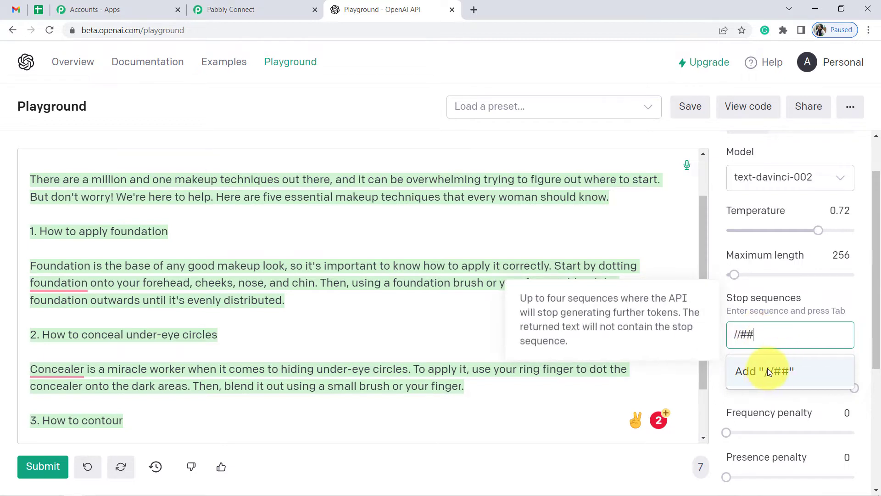
pyautogui.click(753, 375)
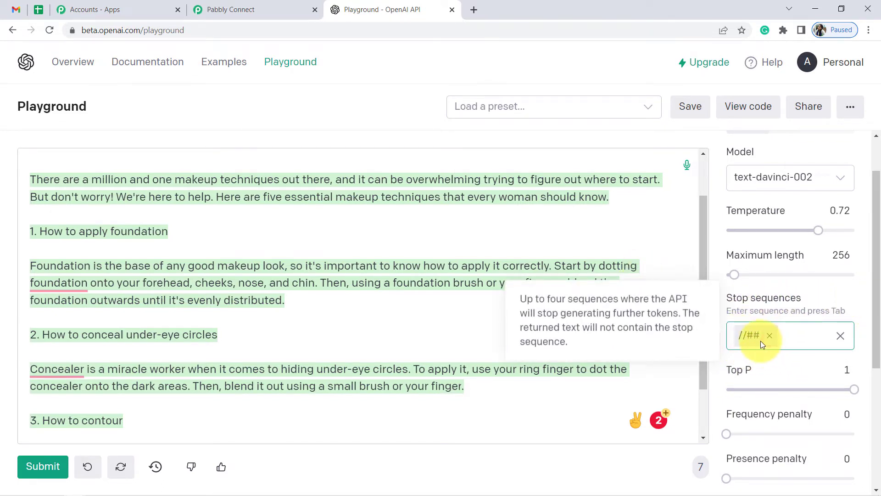
# Review the explanations of Top P, Frequency penalty, Presence penalty and Inject start text, and the remaining generation settings.
pyautogui.scroll(-1, 757, 284)
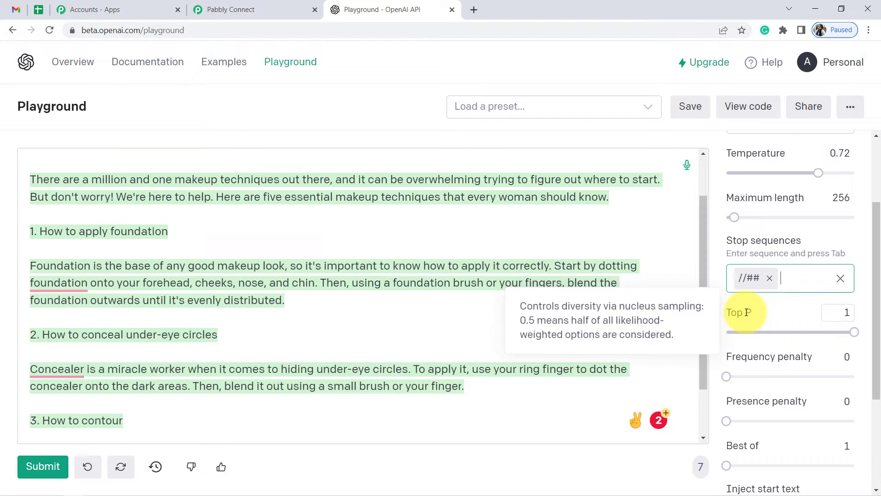
pyautogui.moveTo(740, 356)
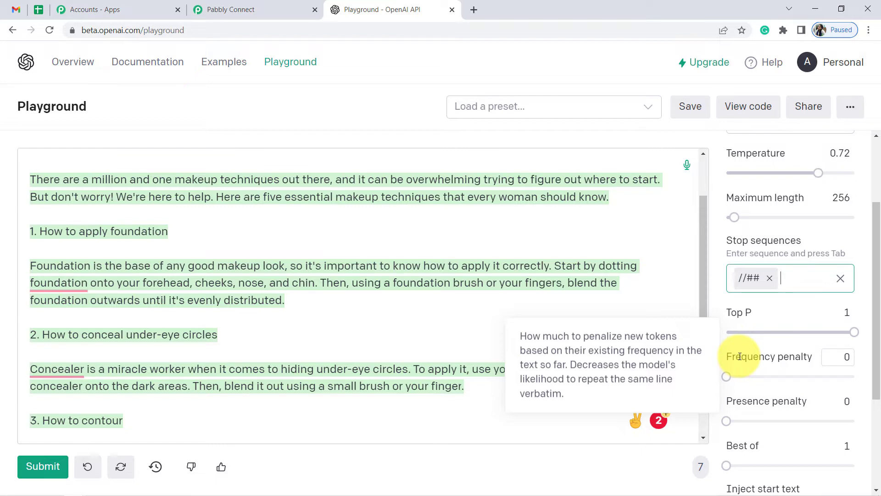
pyautogui.scroll(-2, 740, 356)
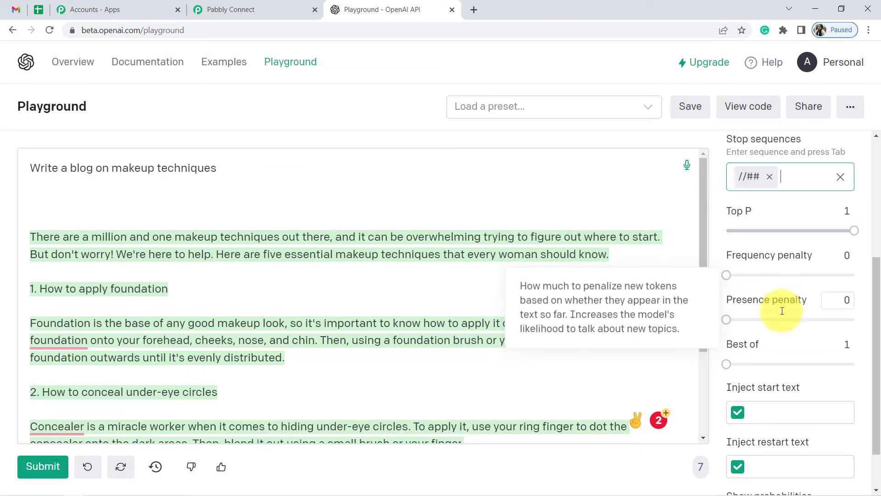
pyautogui.moveTo(767, 387)
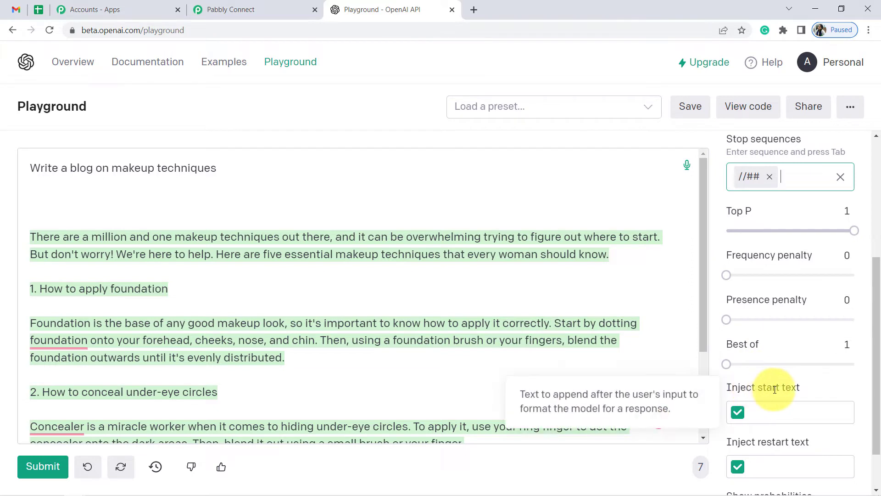
pyautogui.scroll(-1, 783, 386)
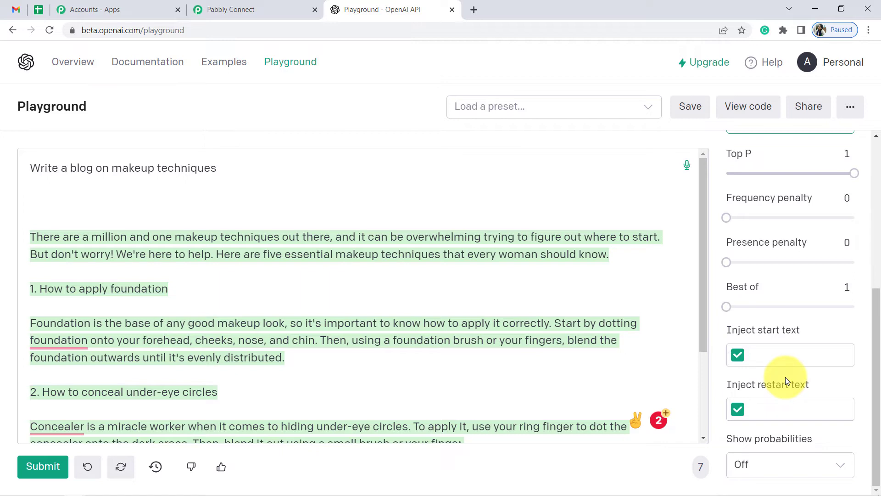
pyautogui.scroll(3, 792, 369)
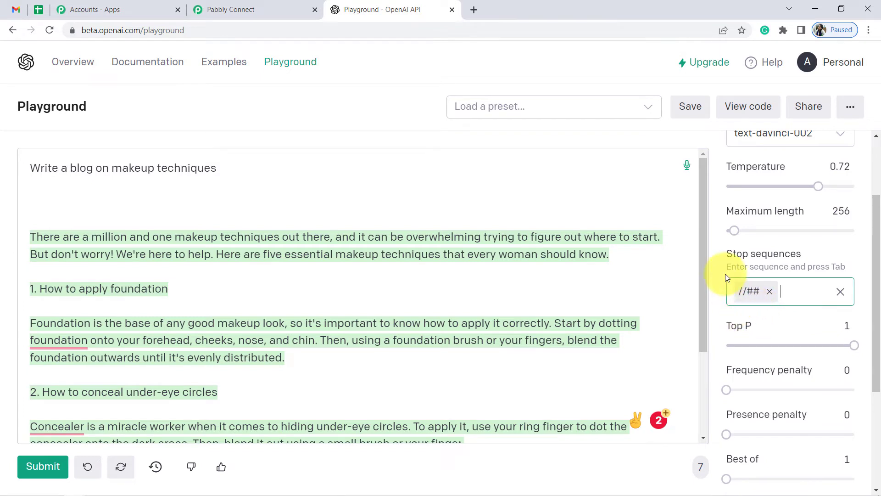
pyautogui.moveTo(787, 293)
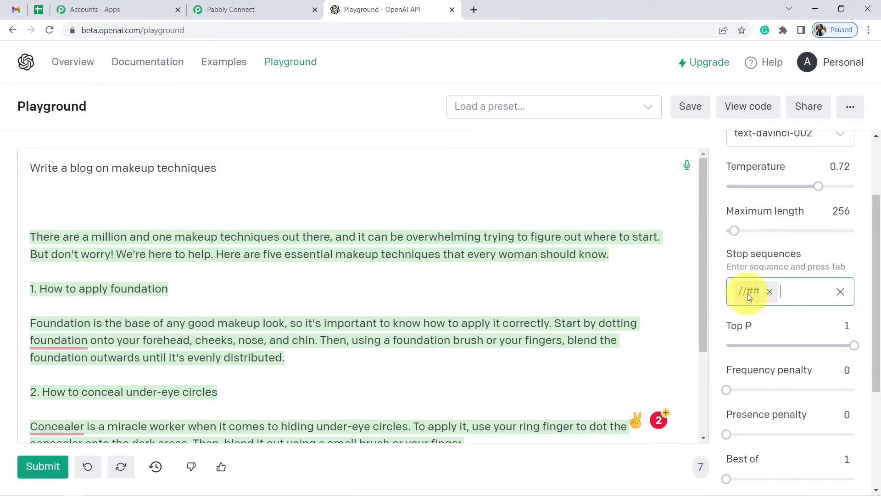
# Clear the generated blog and replace the prompt with "Write a reply to this comment." followed by "Your video is really very interesting. Can you also add the subtitles?".
pyautogui.click(90, 470)
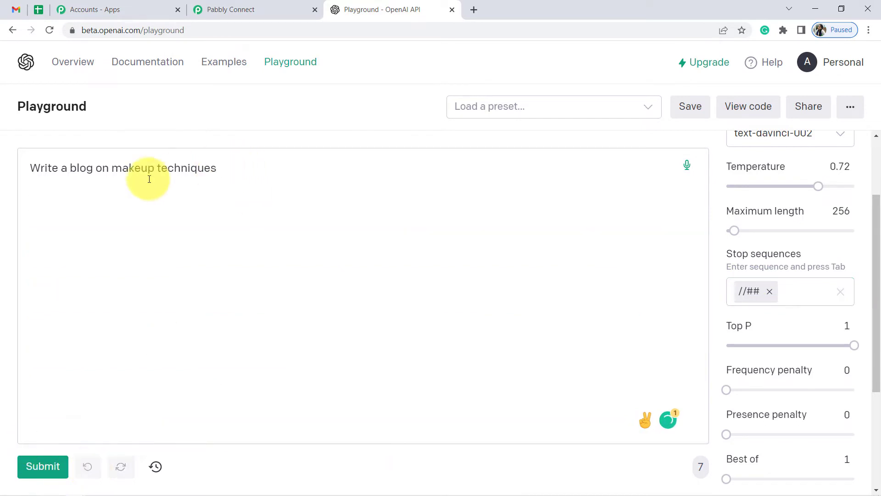
pyautogui.tripleClick(62, 170)
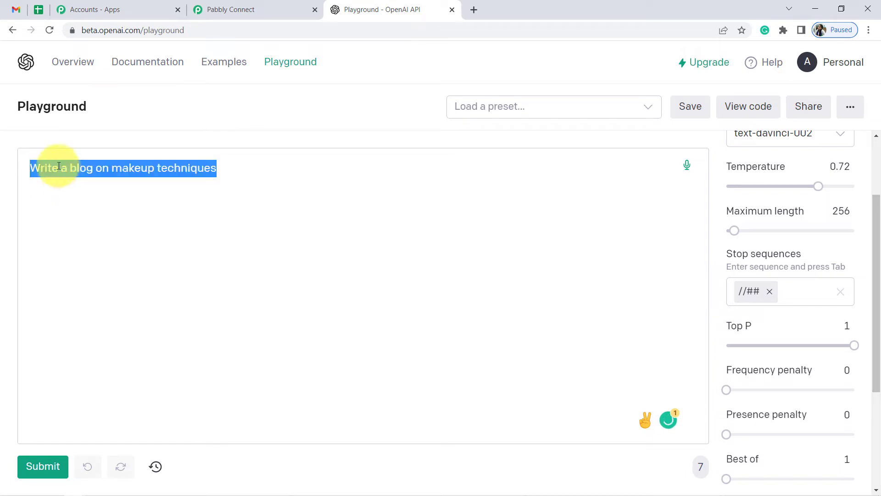
pyautogui.write('Wirit')
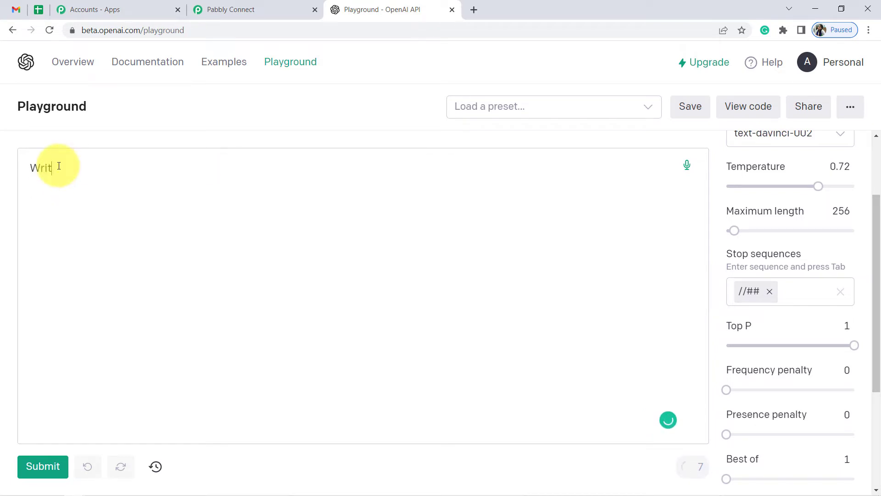
pyautogui.write('e a reply to this comment')
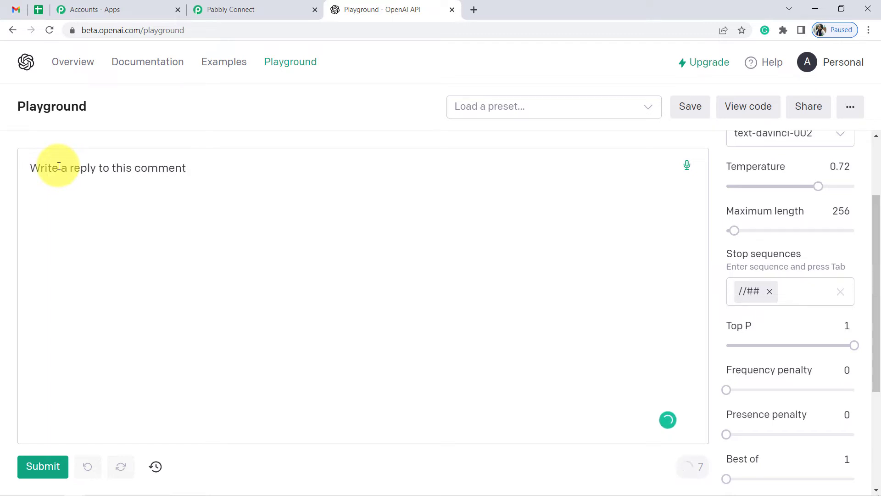
pyautogui.write('.')
pyautogui.press('Return')
pyautogui.write('Your video is really very interesting. Can you also add the subtitles?')
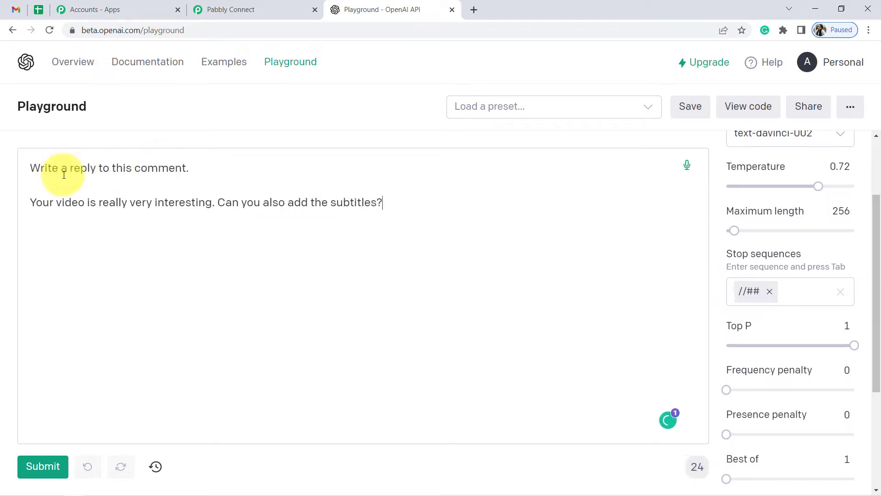
pyautogui.moveTo(63, 175); pyautogui.dragTo(193, 174)
pyautogui.moveTo(78, 202); pyautogui.dragTo(243, 203)
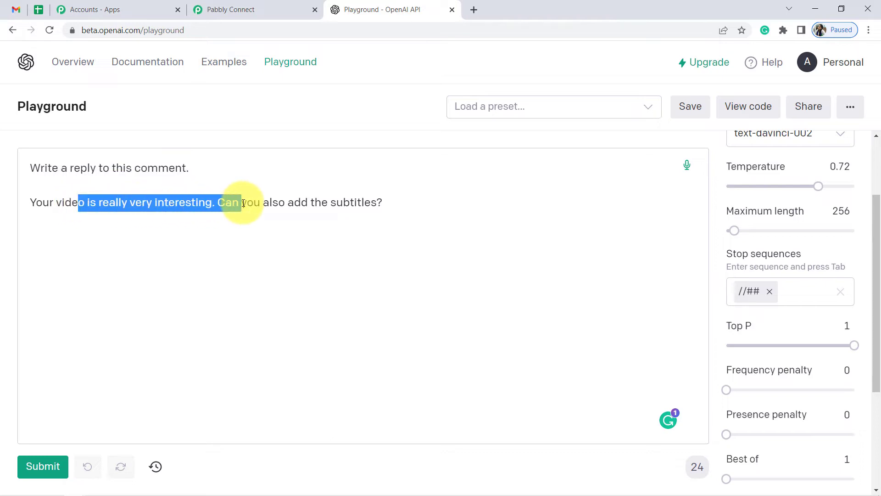
pyautogui.click(291, 200)
pyautogui.moveTo(343, 202); pyautogui.dragTo(125, 205)
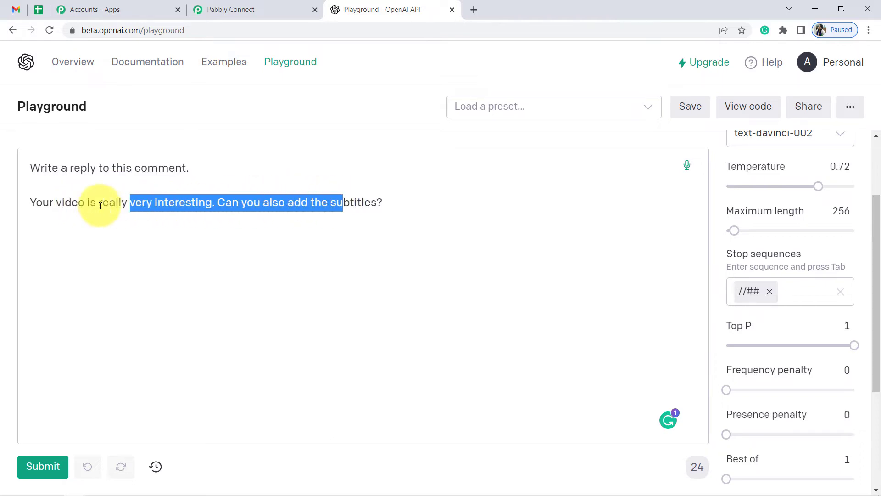
# End the comment-reply prompt with "//##" on a separate line and generate the reply.
pyautogui.click(392, 198)
pyautogui.press('Return')
pyautogui.press('Return')
pyautogui.write('//##')
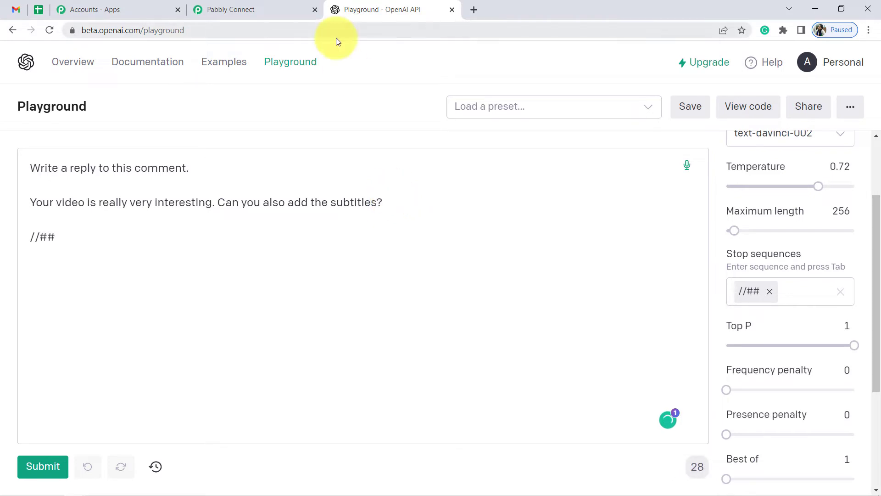
pyautogui.moveTo(43, 202); pyautogui.dragTo(63, 236)
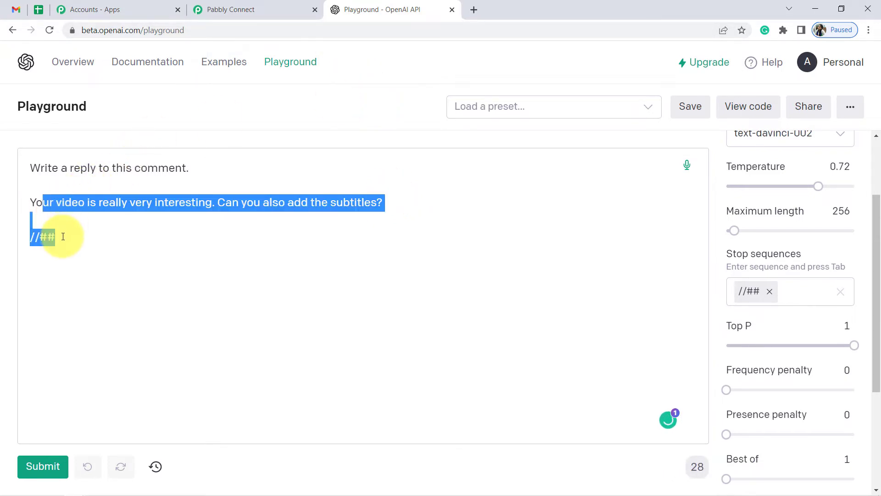
pyautogui.click(64, 236)
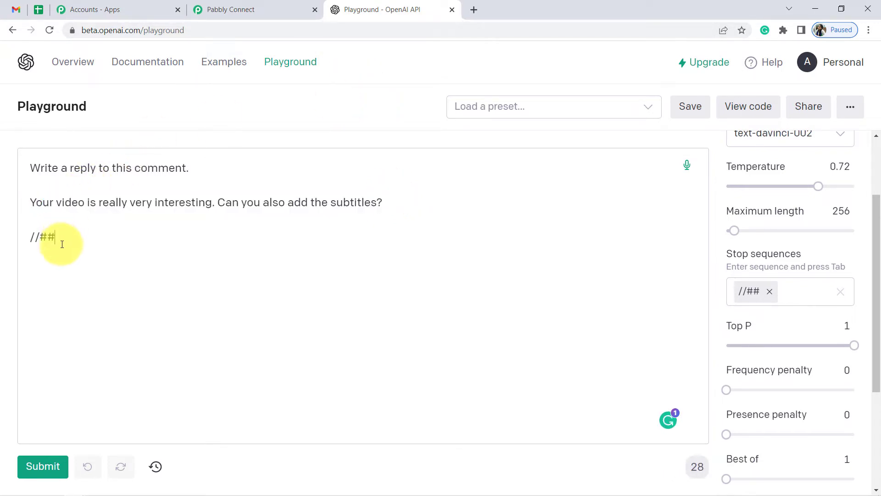
pyautogui.click(37, 467)
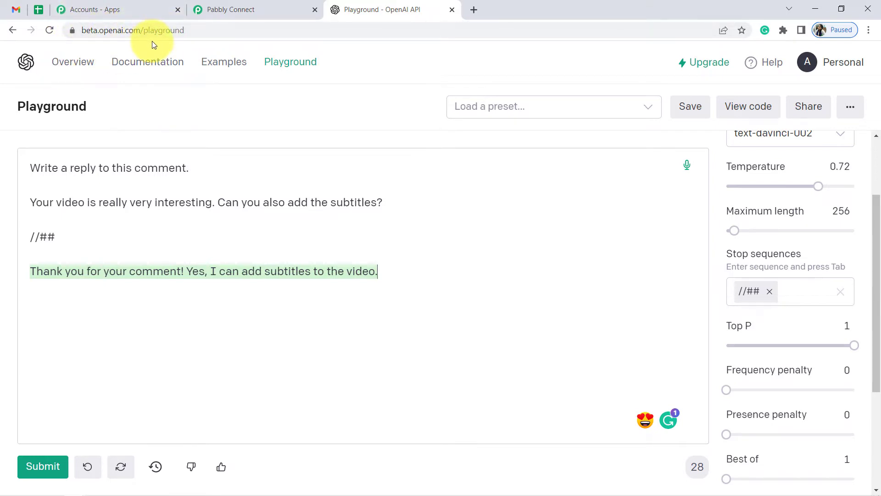
# Switch to Pabbly Connect, start a new OpenAI connection for the Generate Content action, and open the OpenAI API Keys page in a new tab.
pyautogui.click(239, 5)
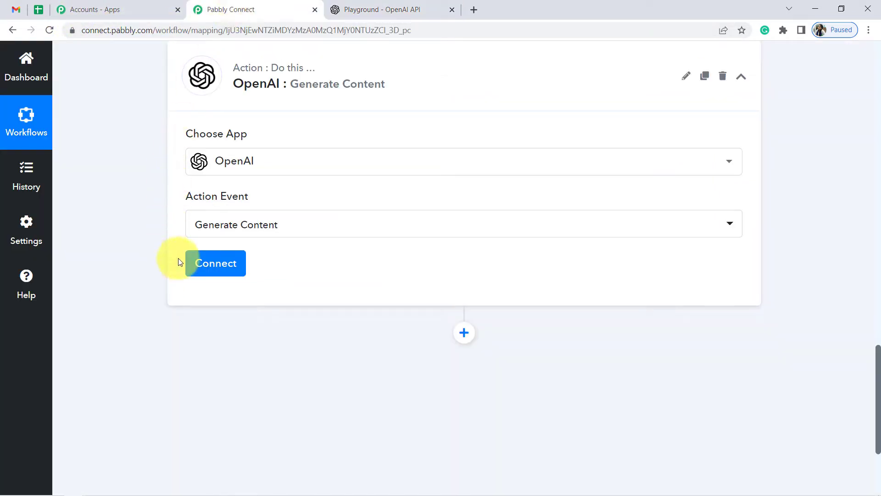
pyautogui.click(203, 265)
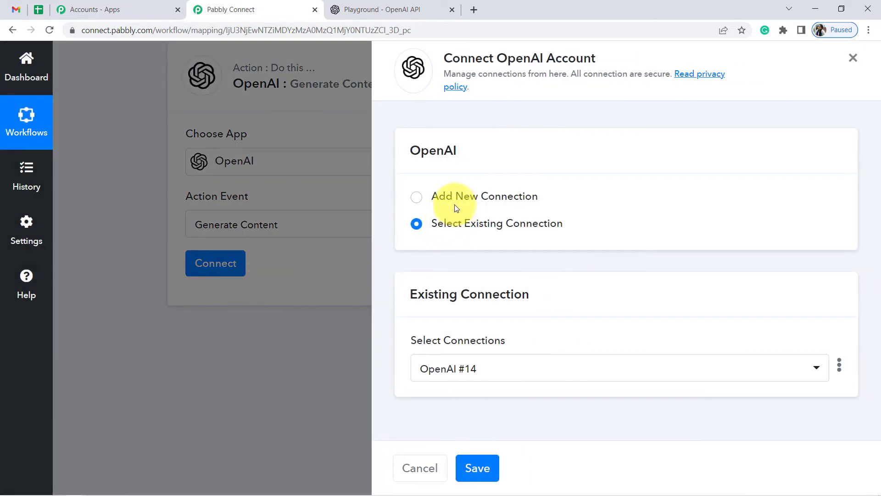
pyautogui.click(451, 202)
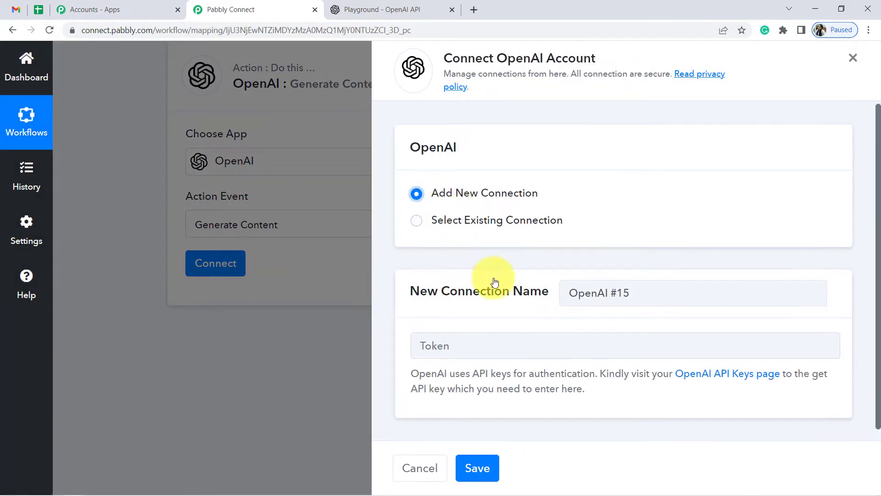
pyautogui.scroll(-1, 573, 308)
pyautogui.rightClick(699, 368)
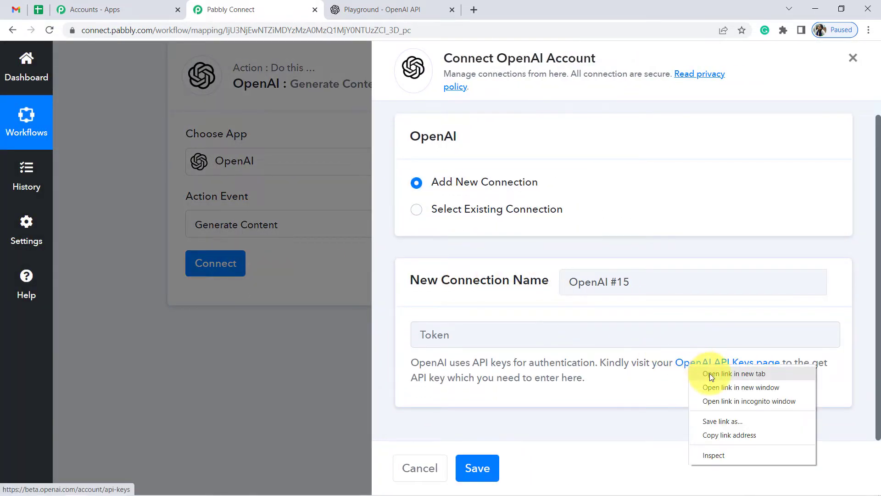
pyautogui.click(710, 373)
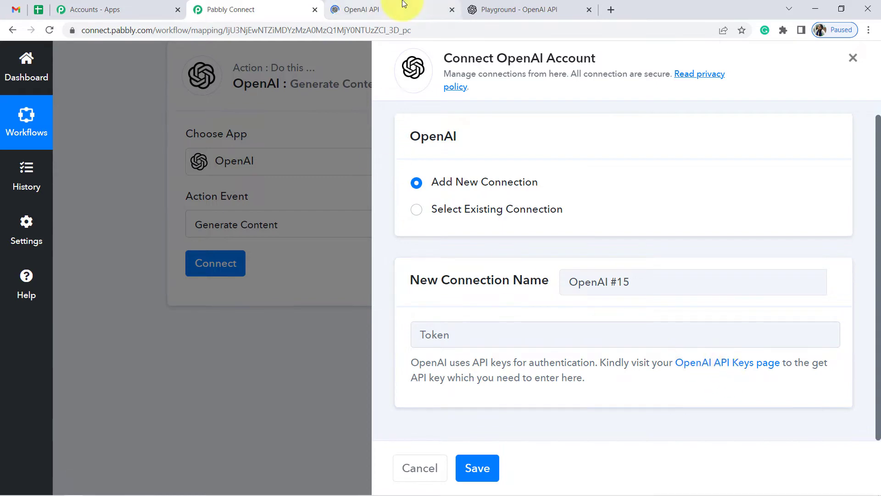
pyautogui.click(395, 10)
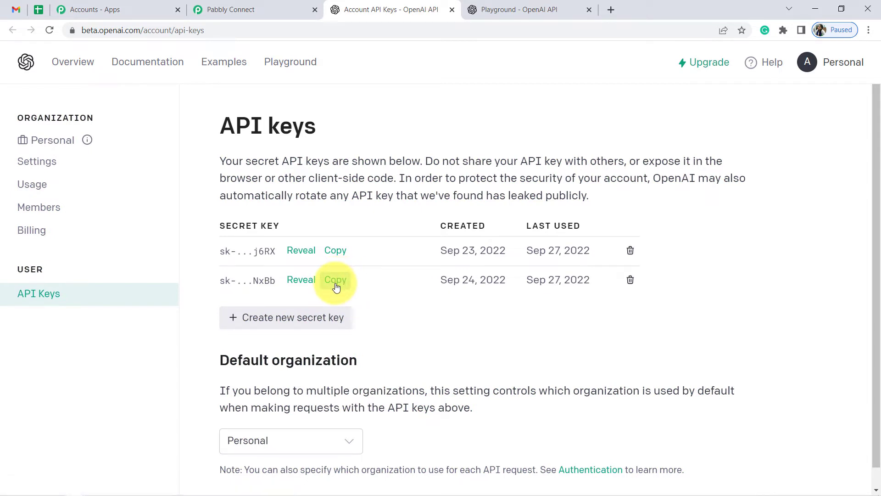
# Copy the second secret API key, paste it as the token of the new OpenAI connection, and save the connection.
pyautogui.click(336, 280)
pyautogui.click(284, 5)
pyautogui.click(472, 334)
pyautogui.hotkey('ctrl', 'v')
pyautogui.click(476, 467)
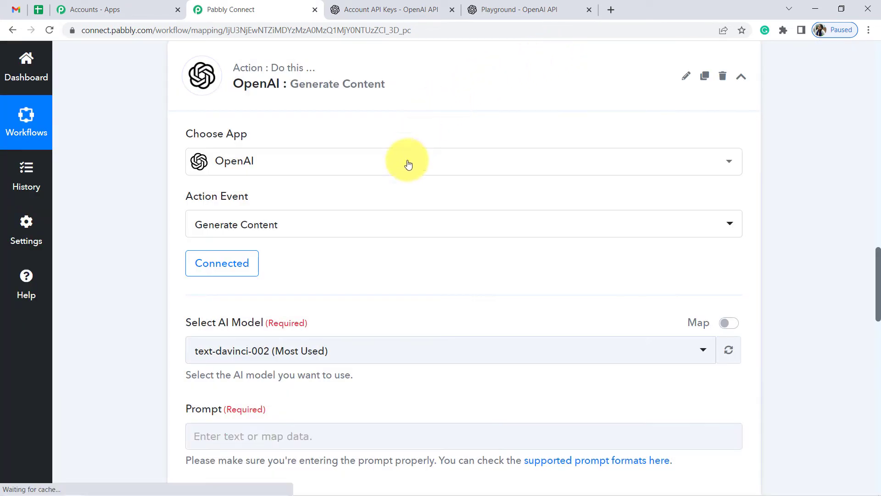
# Compare the AI model choices in the OpenAI action with the model list in the OpenAI Playground.
pyautogui.scroll(-3, 329, 304)
pyautogui.moveTo(184, 153); pyautogui.dragTo(310, 151)
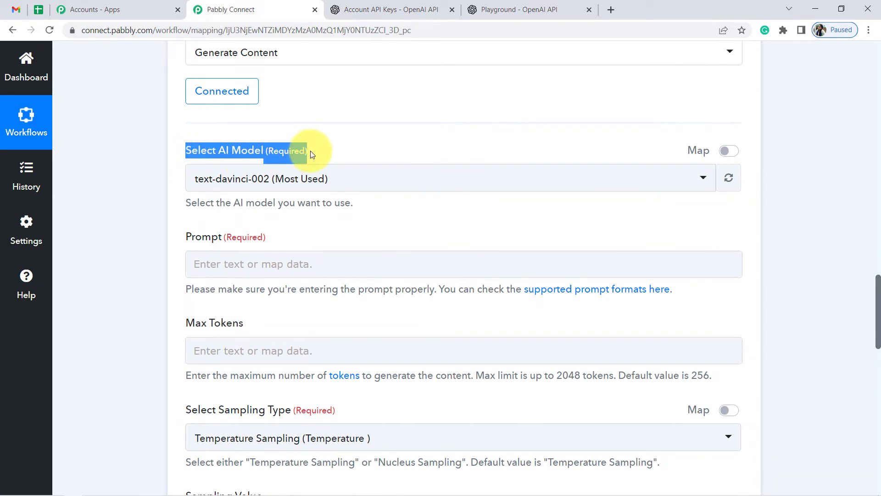
pyautogui.click(238, 187)
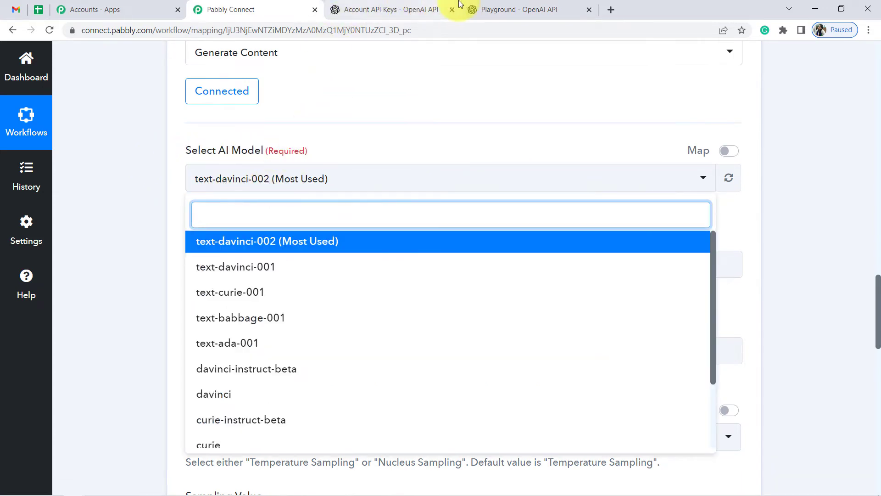
pyautogui.moveTo(482, 9); pyautogui.dragTo(419, 7)
pyautogui.scroll(3, 803, 257)
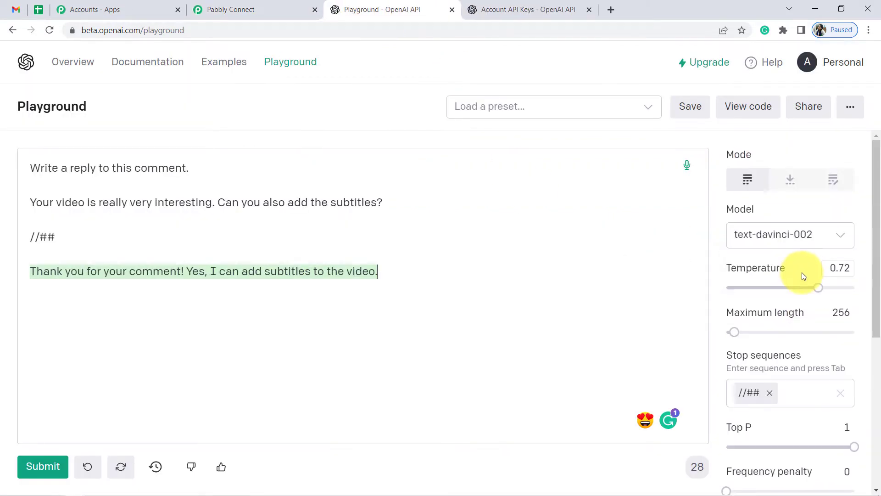
pyautogui.click(787, 235)
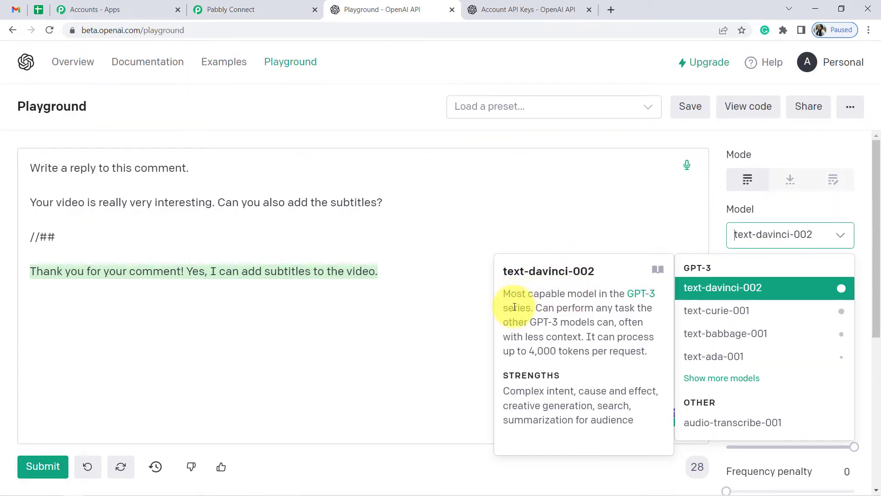
pyautogui.click(230, 6)
pyautogui.click(144, 199)
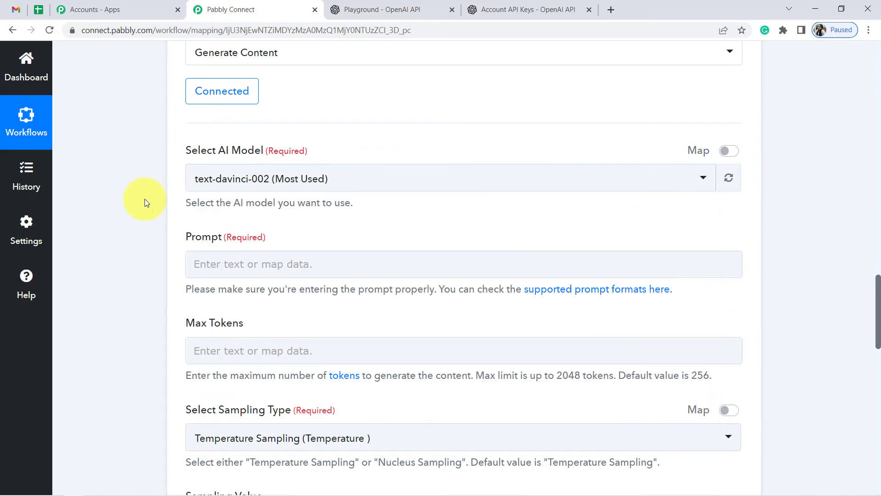
# Set the prompt to "Write a Blog on." followed by the mapped Bog Titles value from the Google Sheets step.
pyautogui.scroll(-2, 145, 196)
pyautogui.moveTo(192, 123); pyautogui.dragTo(253, 122)
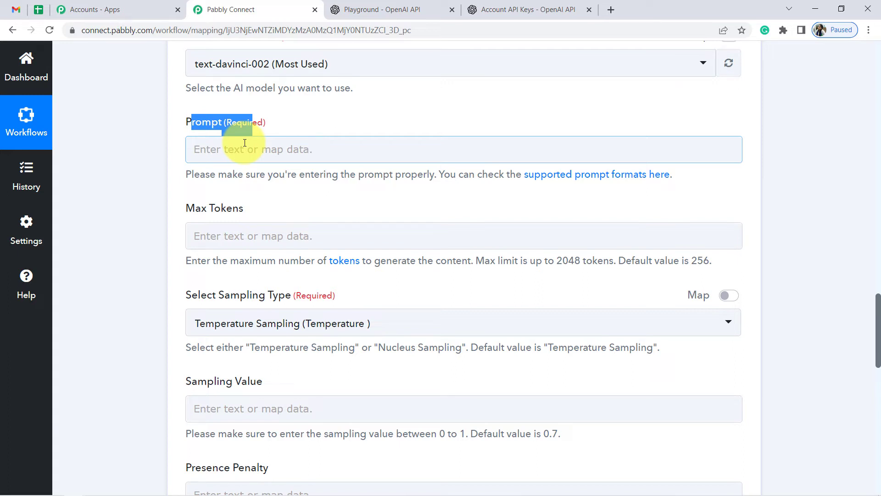
pyautogui.click(212, 148)
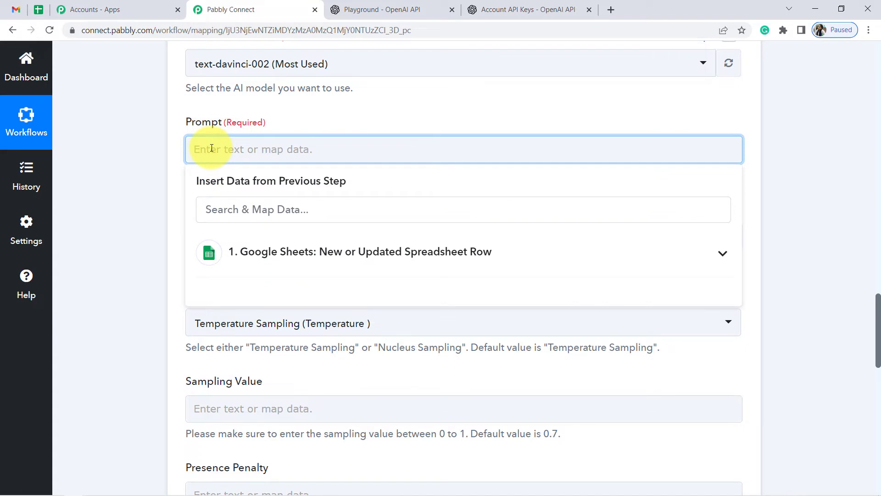
pyautogui.write('Write a')
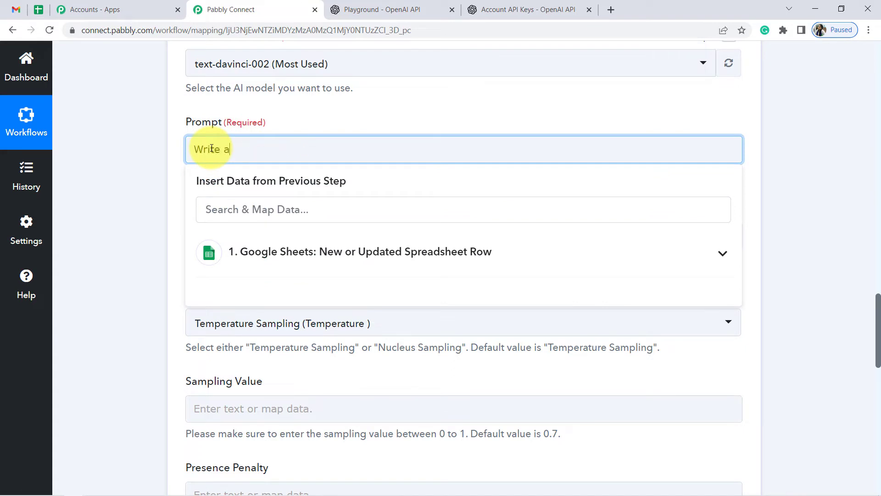
pyautogui.write(' Blog on.')
pyautogui.press('Return')
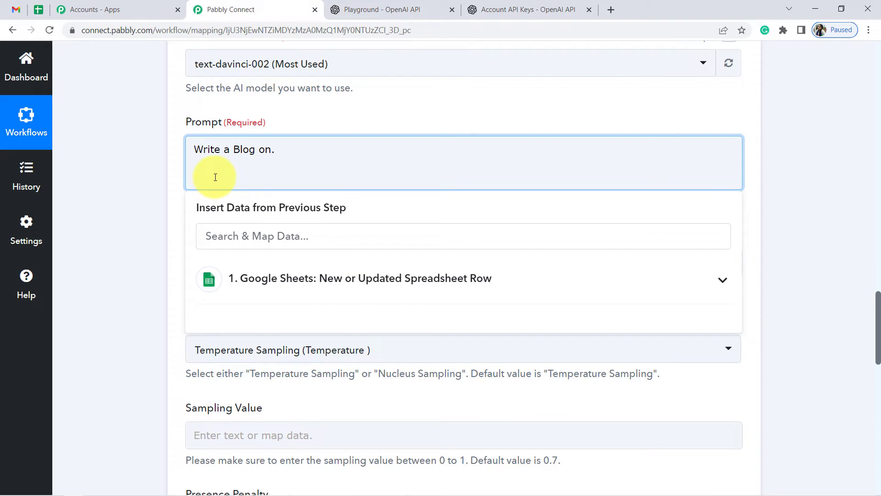
pyautogui.click(298, 280)
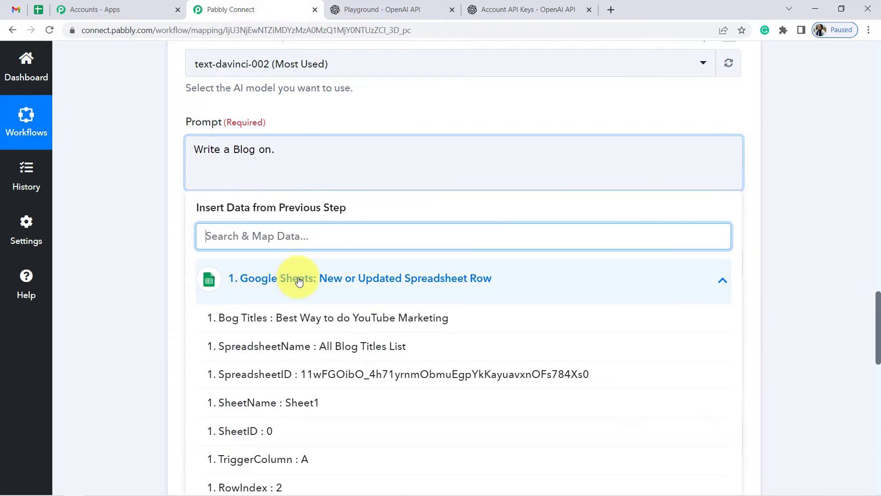
pyautogui.scroll(-3, 334, 244)
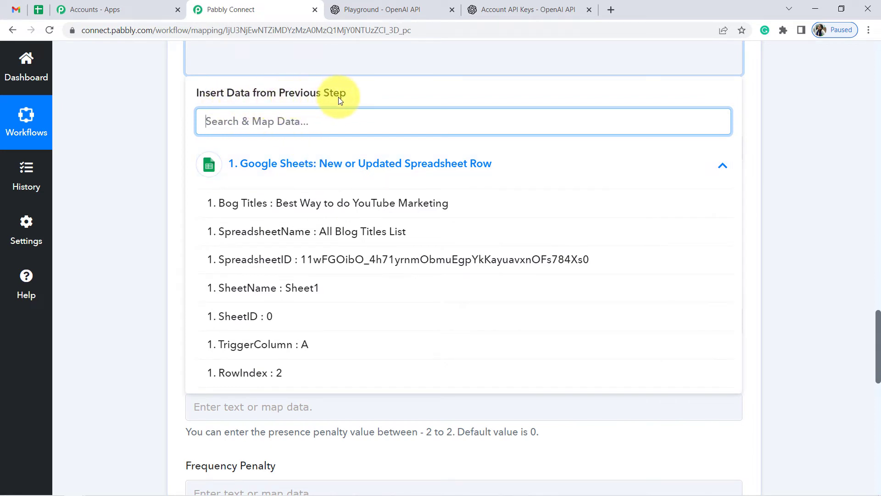
pyautogui.click(357, 208)
pyautogui.click(144, 186)
pyautogui.scroll(5, 144, 186)
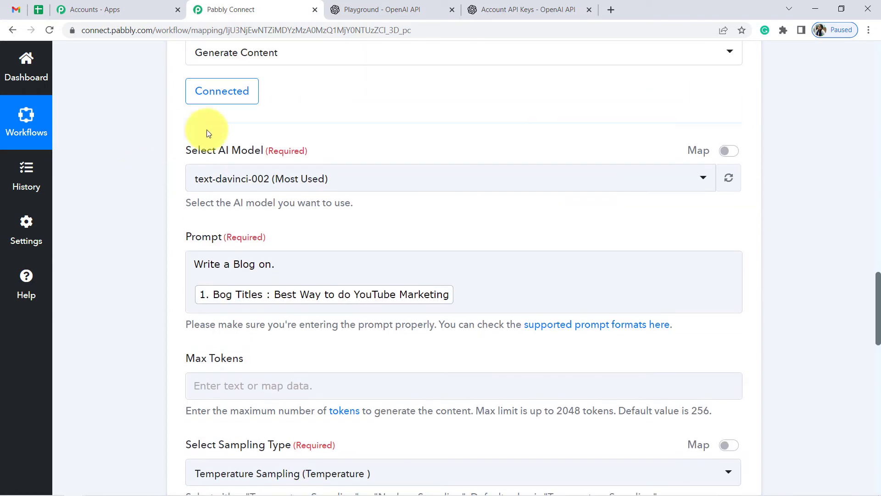
# Compare the action's Max Tokens field and its default with the Playground's Maximum length setting.
pyautogui.scroll(-1, 173, 136)
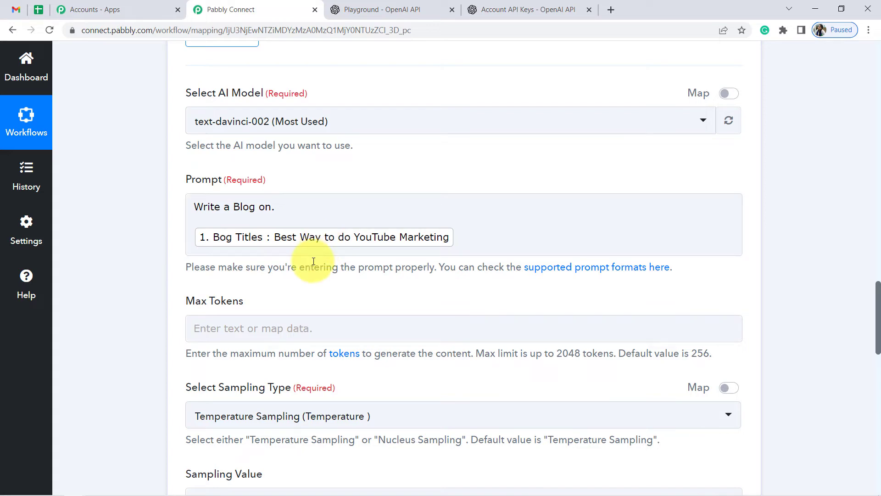
pyautogui.scroll(-4, 353, 228)
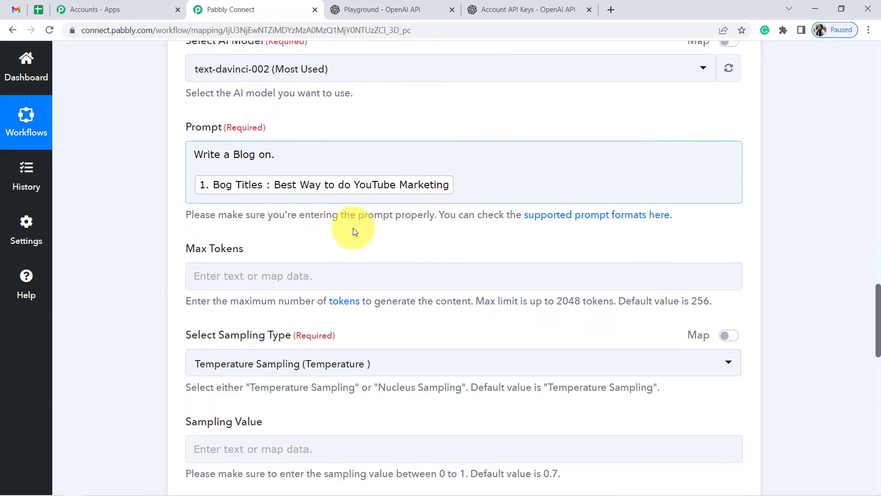
pyautogui.moveTo(184, 128); pyautogui.dragTo(256, 133)
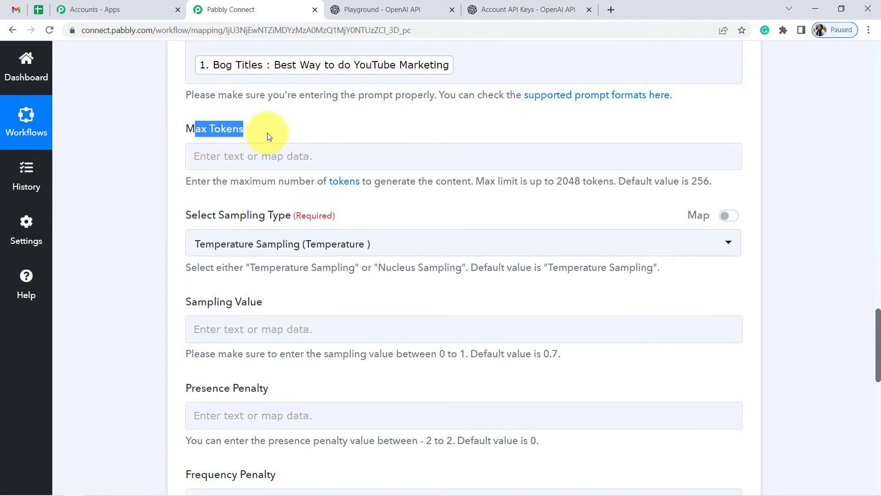
pyautogui.click(393, 6)
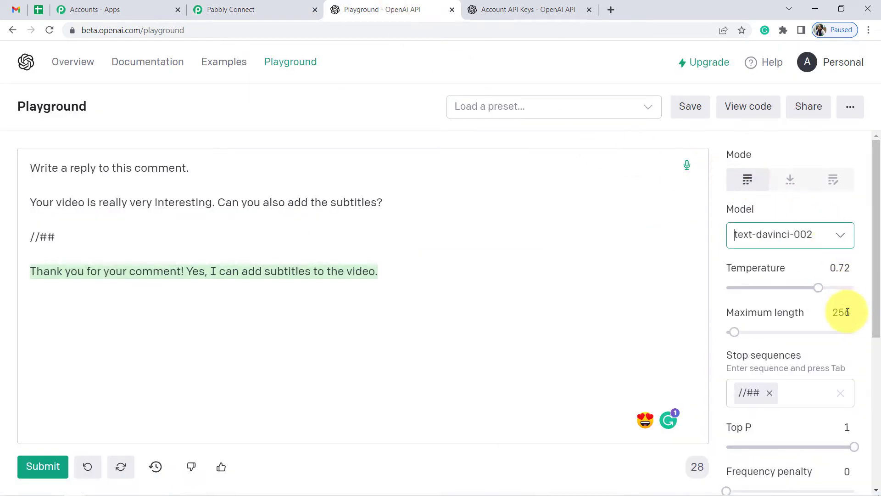
pyautogui.click(272, 6)
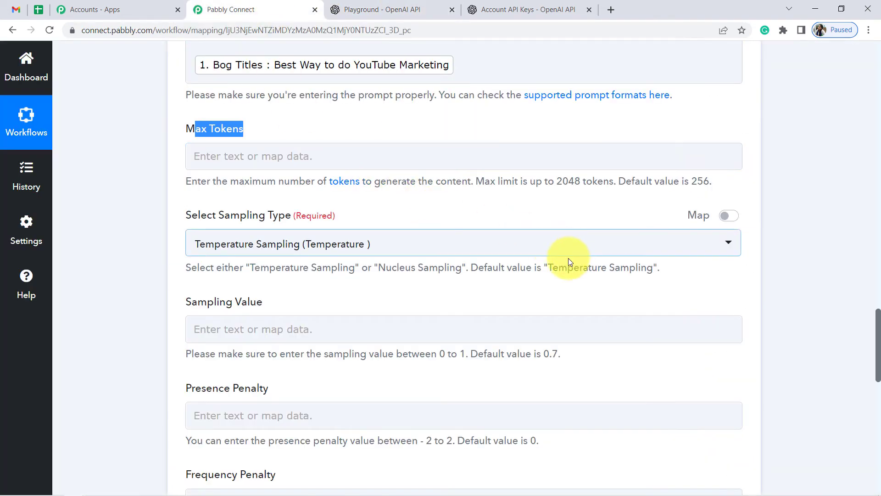
pyautogui.click(697, 176)
pyautogui.moveTo(715, 180); pyautogui.dragTo(662, 187)
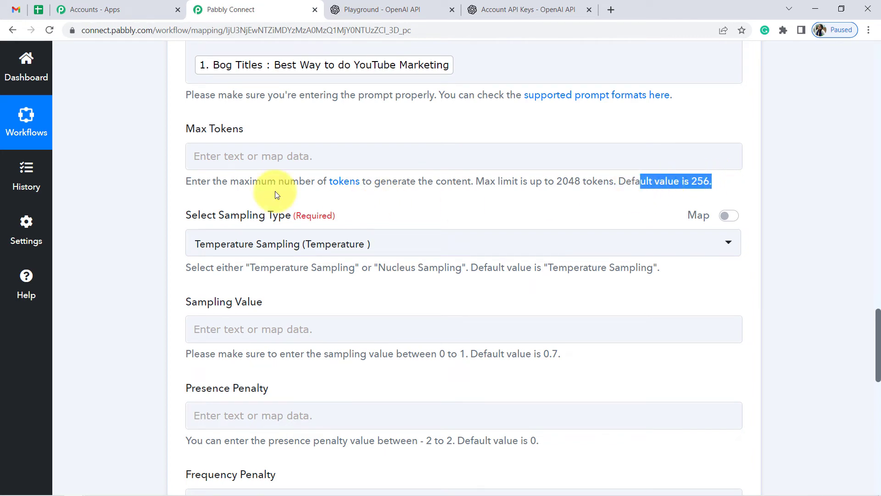
# Compare the action's sampling type setting with the Temperature and Top P explanations in the Playground.
pyautogui.scroll(-1, 350, 204)
pyautogui.moveTo(207, 158); pyautogui.dragTo(316, 157)
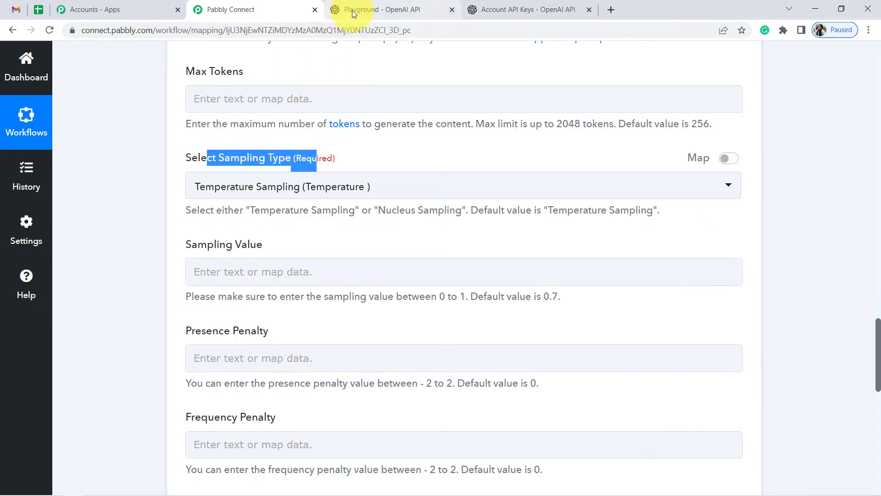
pyautogui.click(377, 13)
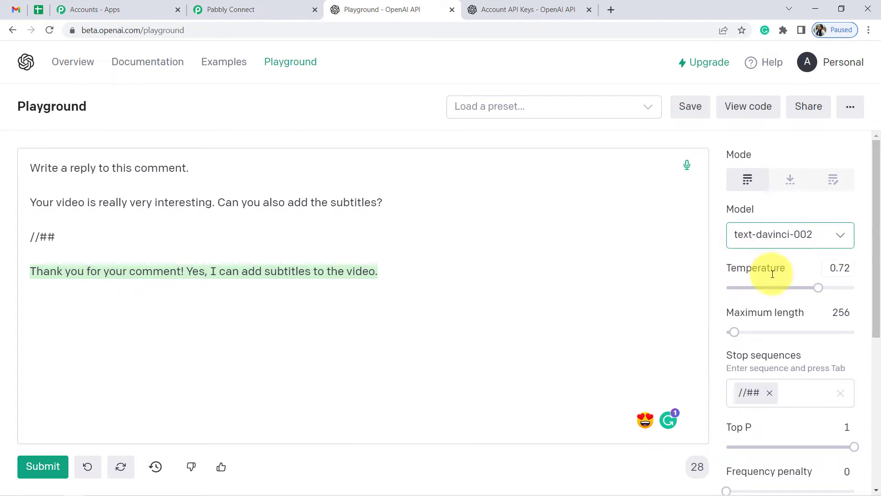
pyautogui.moveTo(758, 268)
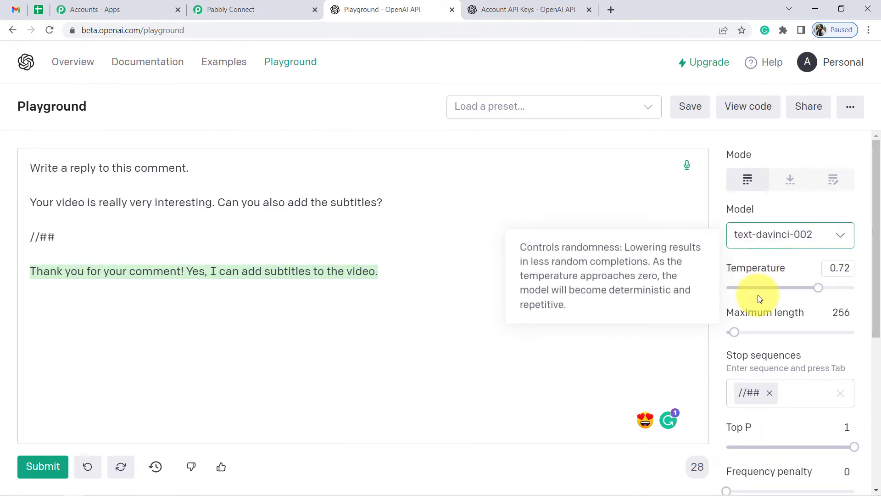
pyautogui.scroll(-2, 759, 346)
pyautogui.moveTo(736, 313)
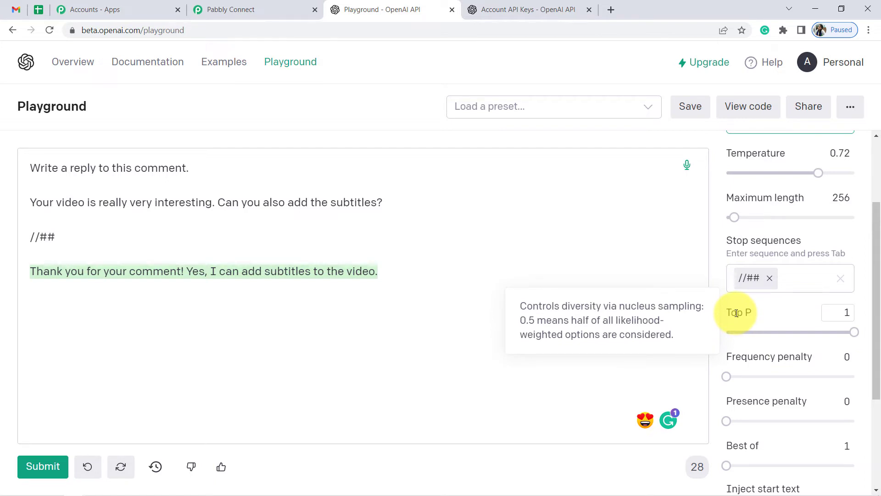
pyautogui.click(245, 9)
pyautogui.click(136, 203)
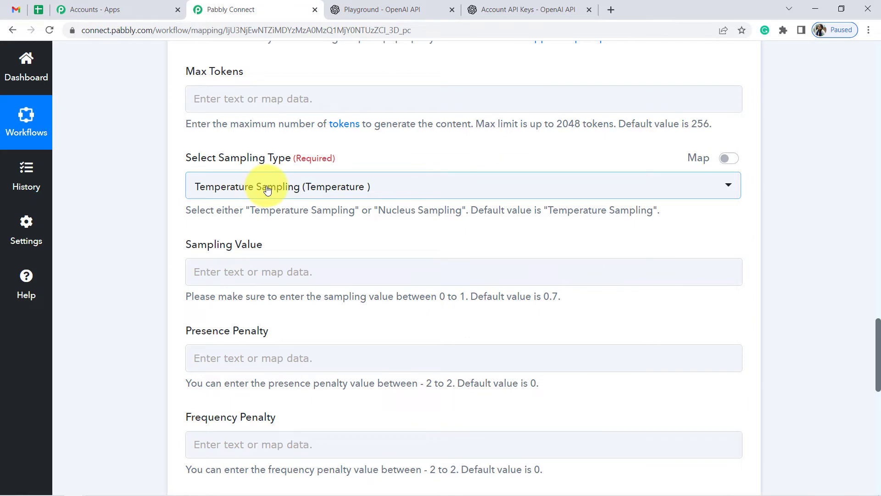
pyautogui.scroll(-1, 257, 190)
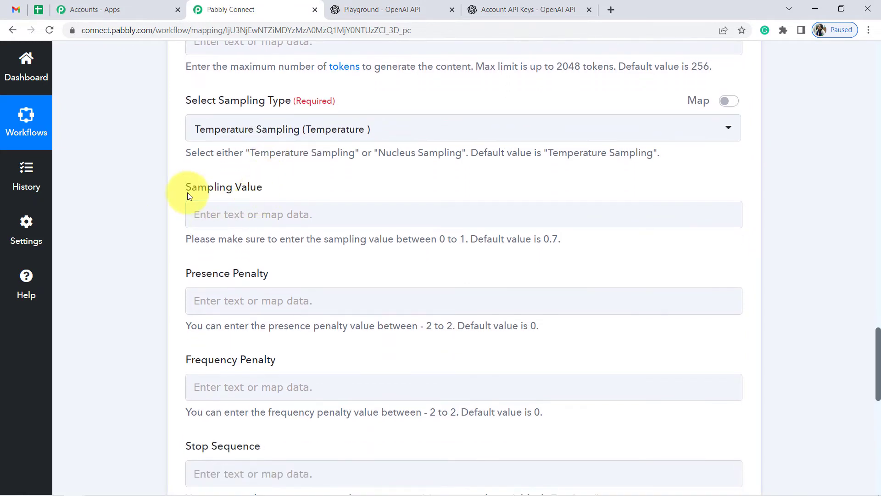
# Review the OpenAI action's Sampling Value, Presence Penalty, Frequency Penalty and Stop Sequence fields with their default values and hints.
pyautogui.moveTo(206, 273); pyautogui.dragTo(269, 277)
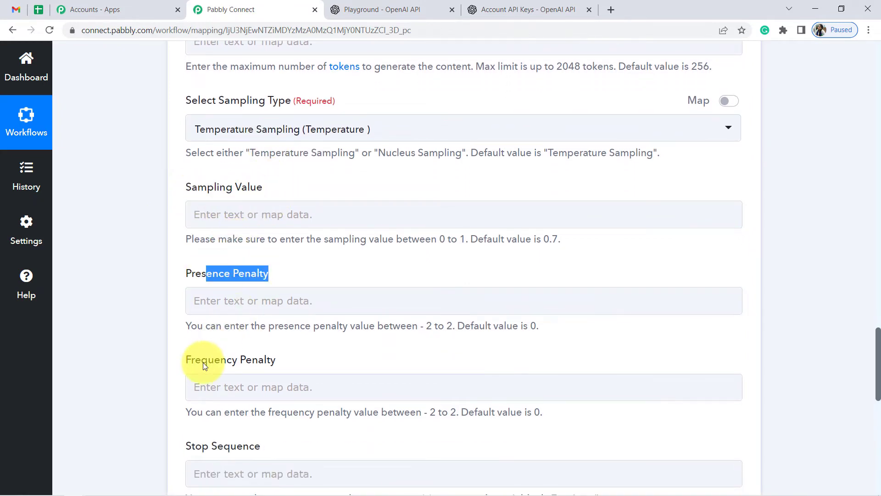
pyautogui.moveTo(203, 362); pyautogui.dragTo(317, 344)
pyautogui.scroll(-2, 225, 346)
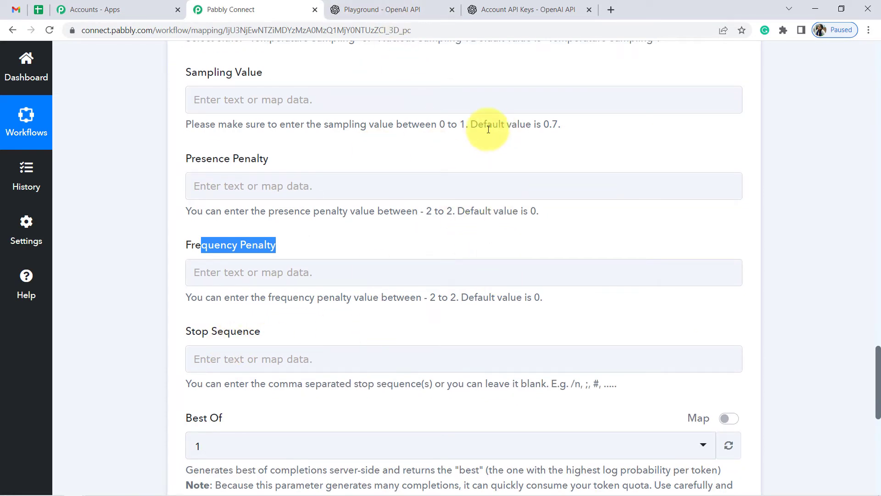
pyautogui.moveTo(474, 125); pyautogui.dragTo(551, 122)
pyautogui.moveTo(471, 211); pyautogui.dragTo(572, 216)
pyautogui.moveTo(460, 297); pyautogui.dragTo(517, 298)
pyautogui.click(547, 386)
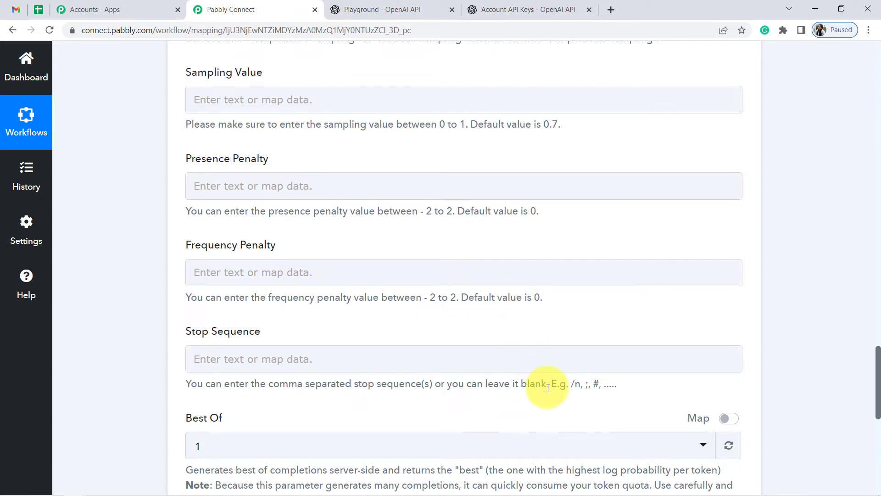
pyautogui.moveTo(547, 387); pyautogui.dragTo(600, 385)
pyautogui.scroll(-1, 484, 261)
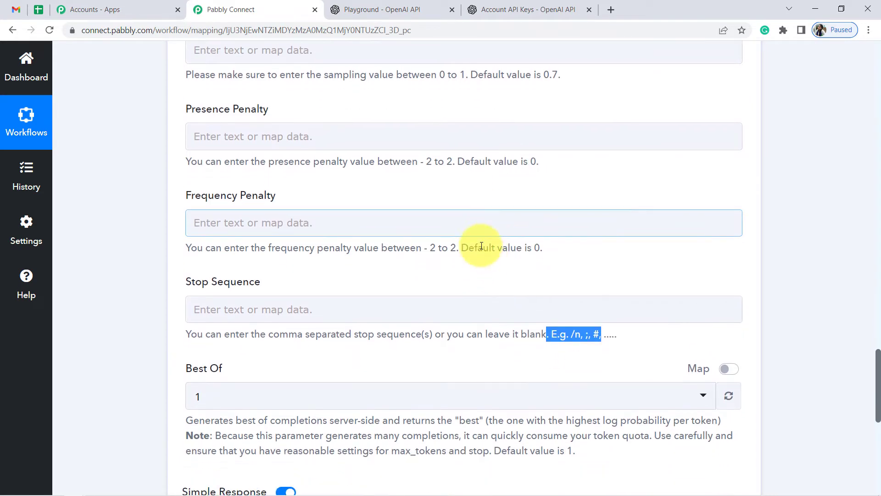
# Check the Frequency penalty explanation among the parameter settings of the OpenAI Playground.
pyautogui.click(387, 7)
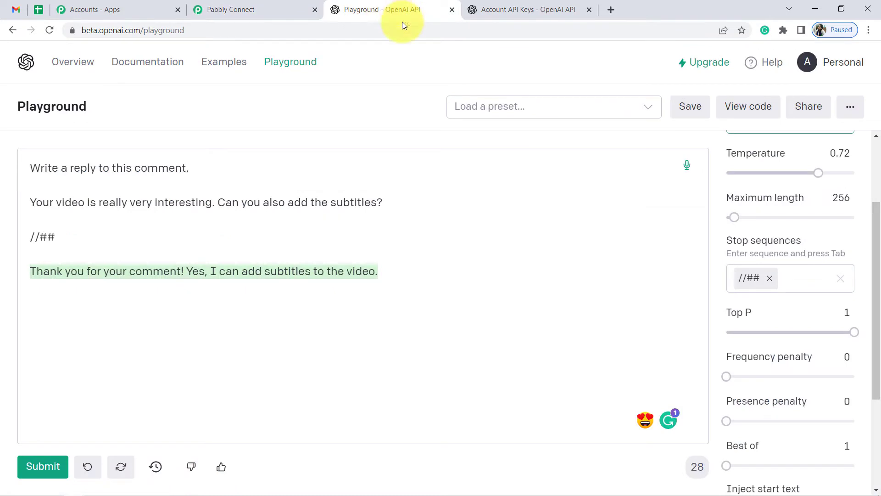
pyautogui.scroll(-1, 793, 288)
pyautogui.scroll(-1, 793, 289)
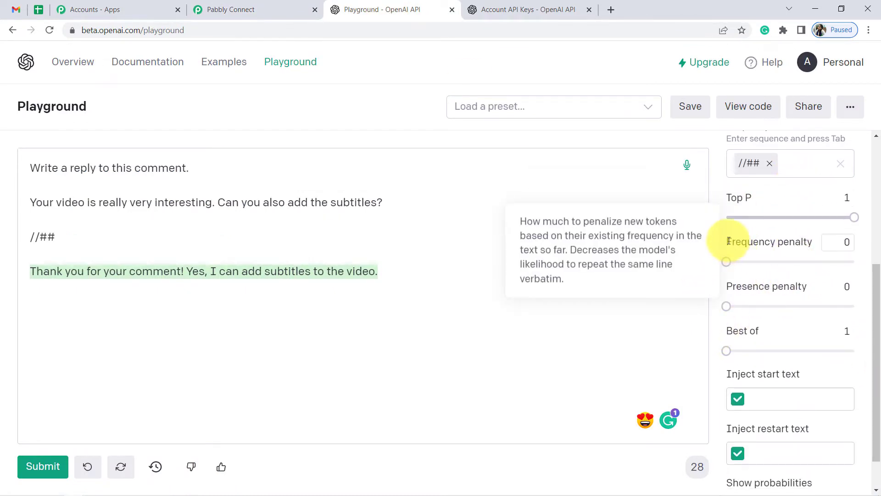
# Return to the Pabbly Connect workflow, save the OpenAI action and send its test request.
pyautogui.click(265, 7)
pyautogui.scroll(-2, 140, 334)
pyautogui.scroll(-3, 140, 334)
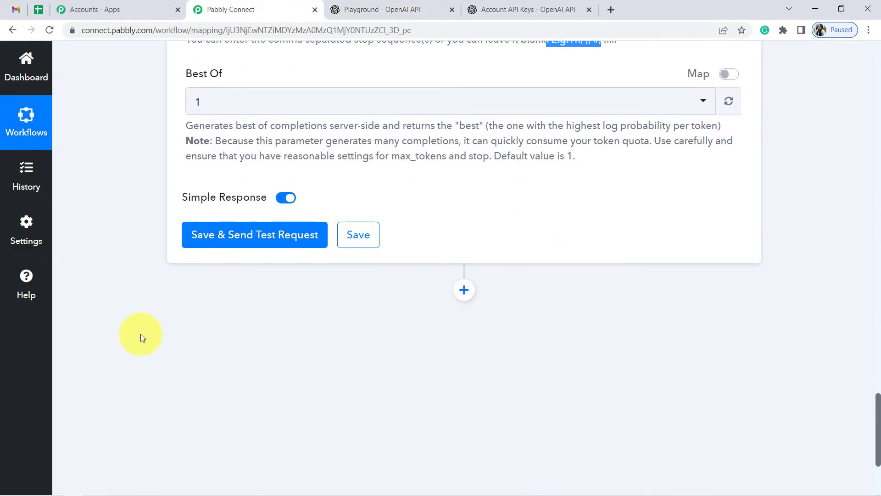
pyautogui.click(211, 239)
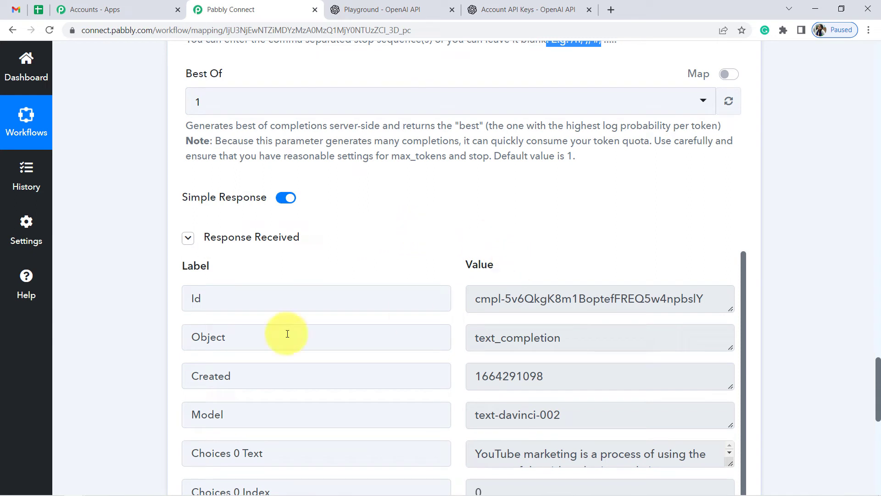
# Enlarge the Choices 0 Text value in the OpenAI response to read the generated blog text.
pyautogui.scroll(-1, 202, 359)
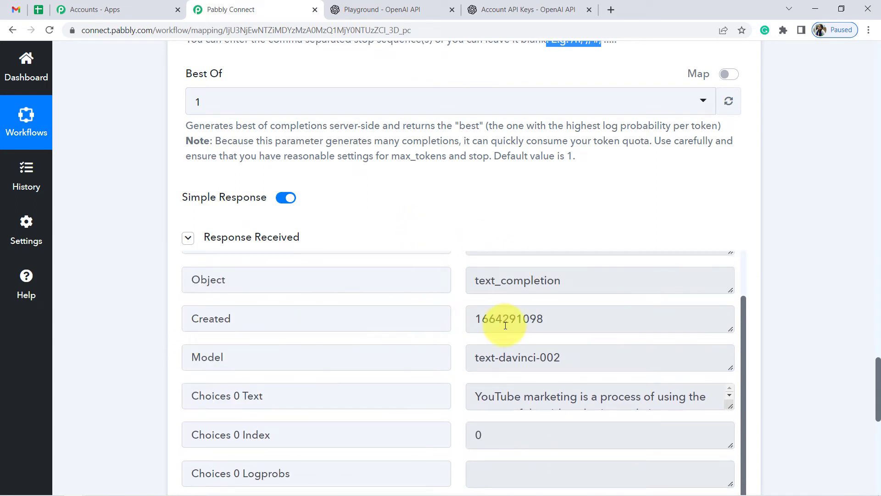
pyautogui.scroll(-1, 487, 295)
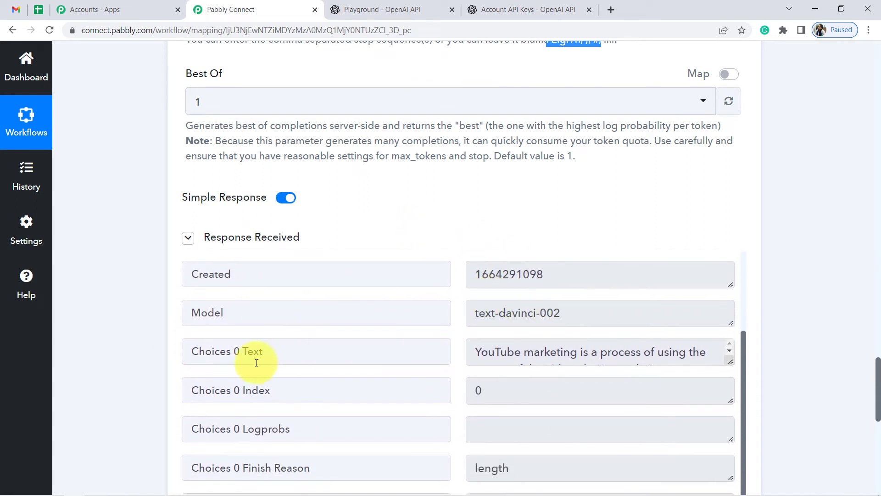
pyautogui.moveTo(211, 351); pyautogui.dragTo(376, 353)
pyautogui.moveTo(729, 364); pyautogui.dragTo(725, 493)
pyautogui.scroll(-2, 808, 346)
pyautogui.scroll(-3, 808, 343)
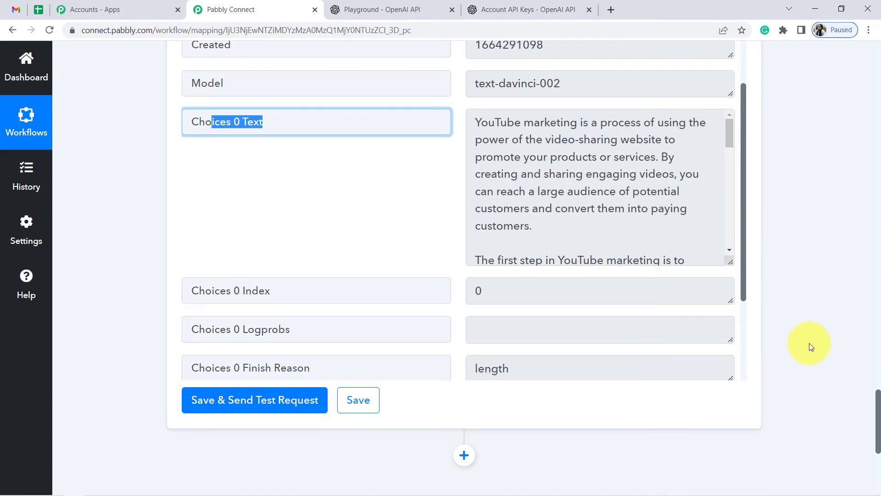
# Compare the prompt and its mapped blog title with the generated text in the Choices 0 Text response.
pyautogui.scroll(10, 809, 343)
pyautogui.scroll(9, 809, 342)
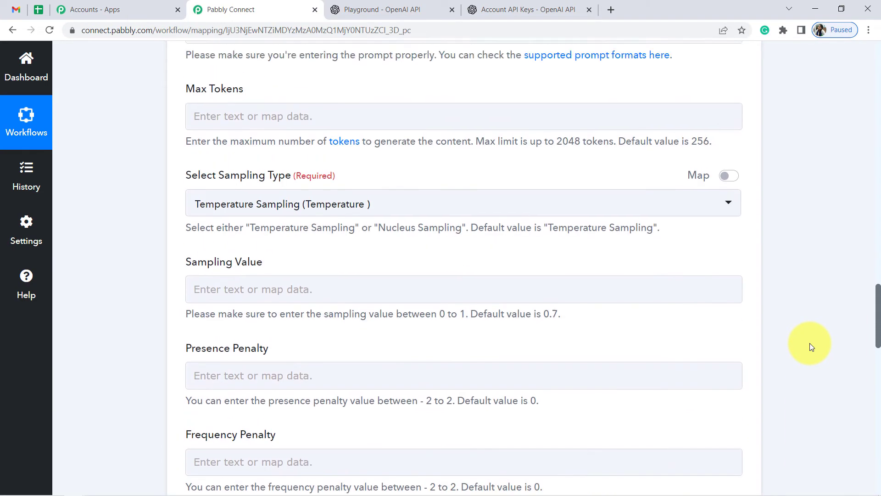
pyautogui.click(319, 189)
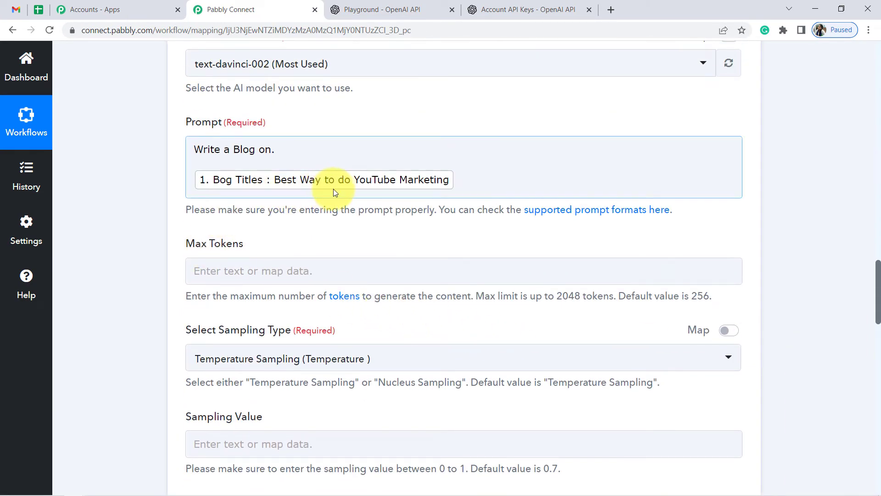
pyautogui.scroll(-10, 789, 305)
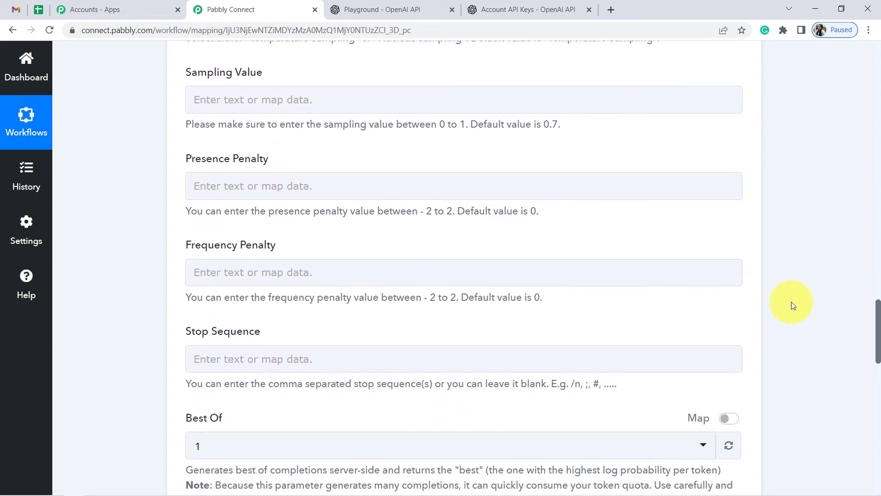
pyautogui.scroll(-8, 791, 298)
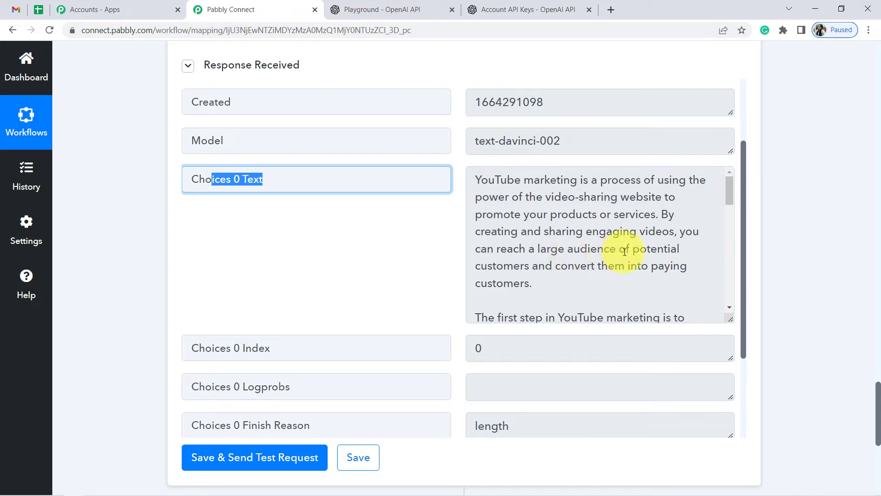
pyautogui.click(574, 253)
pyautogui.moveTo(500, 180); pyautogui.dragTo(536, 275)
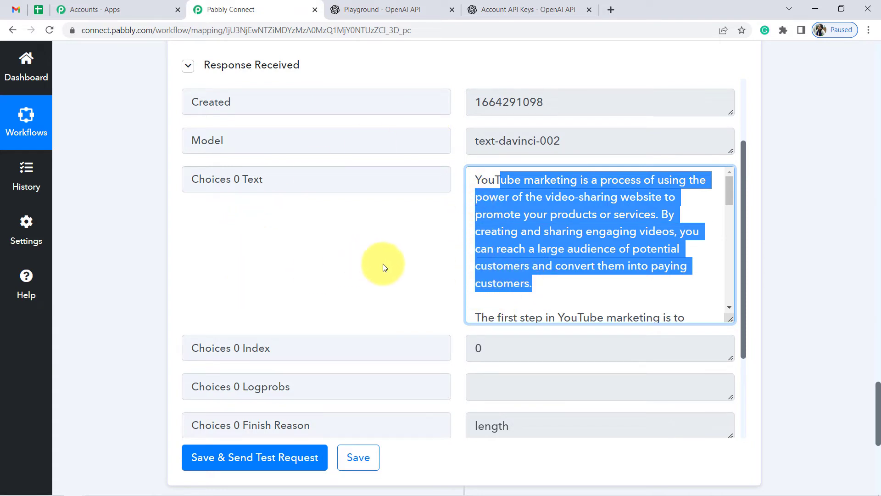
pyautogui.click(616, 233)
pyautogui.moveTo(515, 179); pyautogui.dragTo(548, 281)
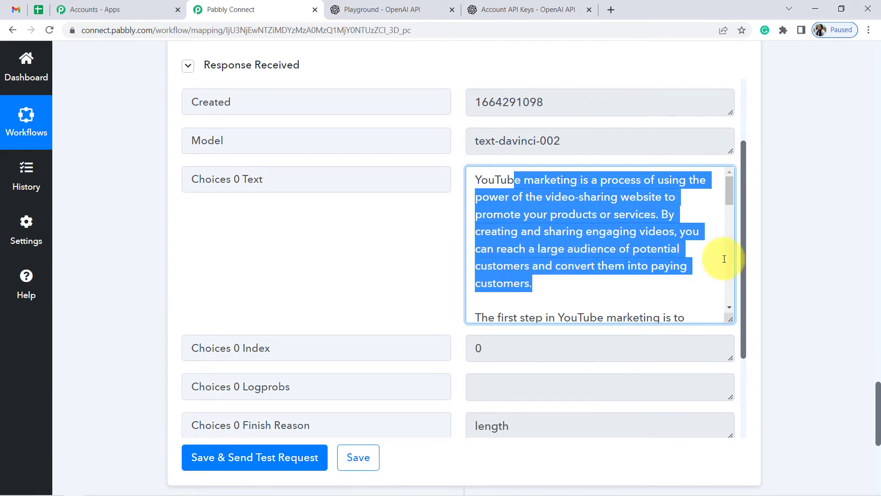
pyautogui.scroll(-3, 800, 263)
pyautogui.scroll(2, 557, 191)
pyautogui.moveTo(506, 111); pyautogui.dragTo(531, 233)
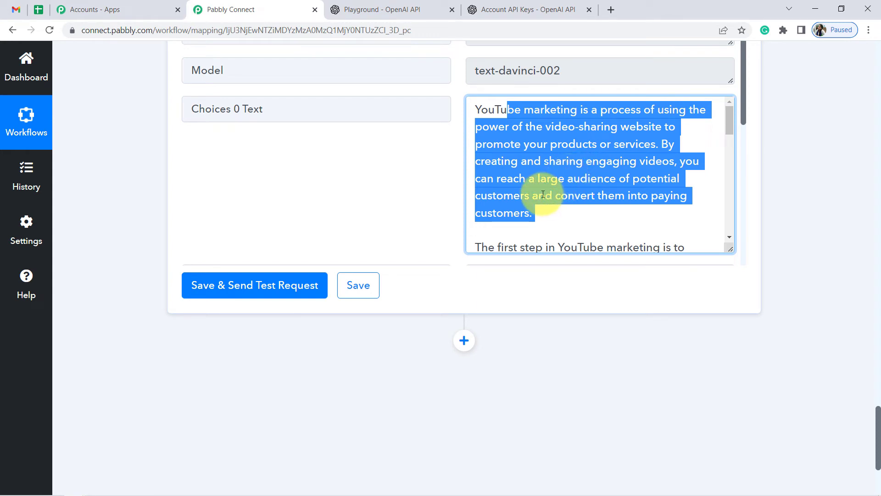
# Add a Google Docs action after the OpenAI step with the Create a Blank Document event.
pyautogui.scroll(-4, 554, 179)
pyautogui.click(433, 350)
pyautogui.scroll(-3, 436, 335)
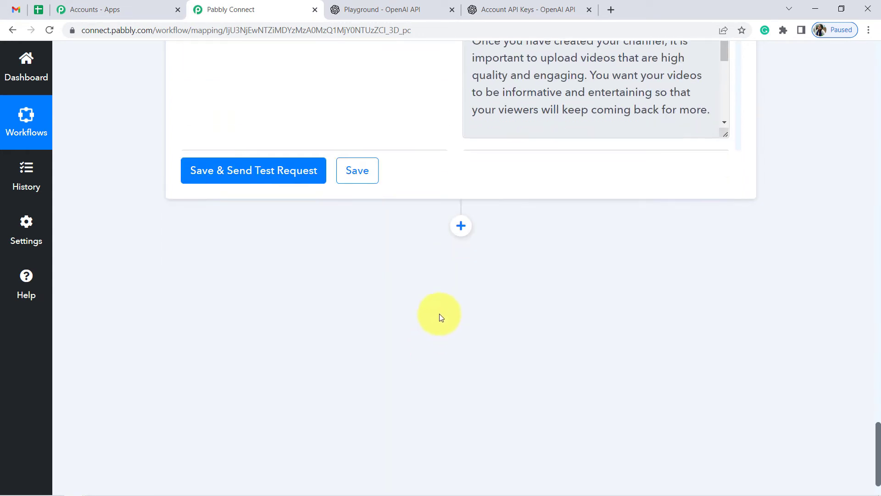
pyautogui.click(461, 225)
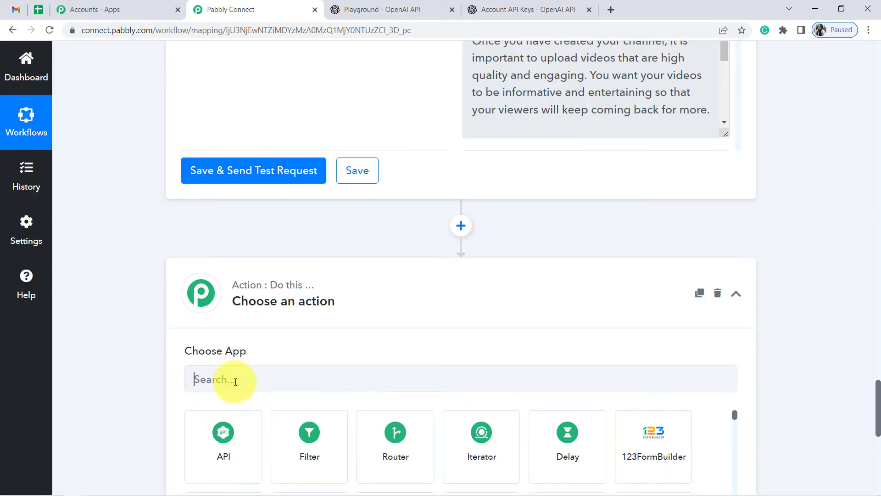
pyautogui.click(233, 379)
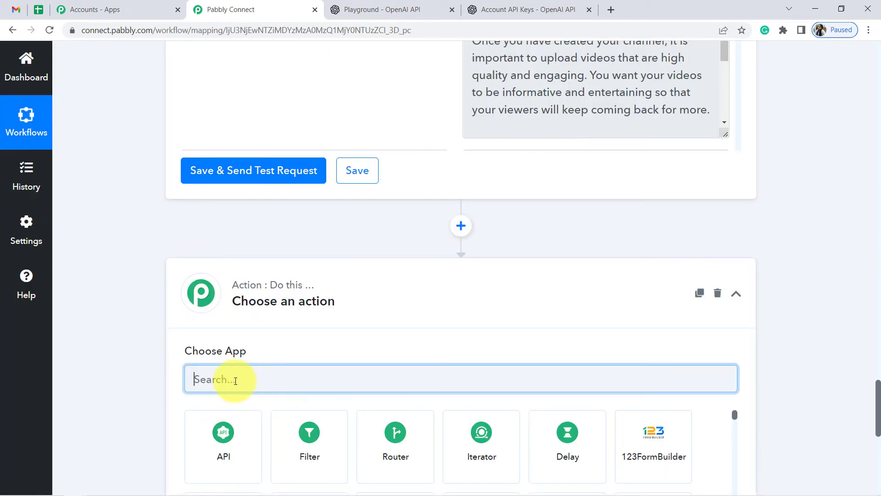
pyautogui.write('google doc')
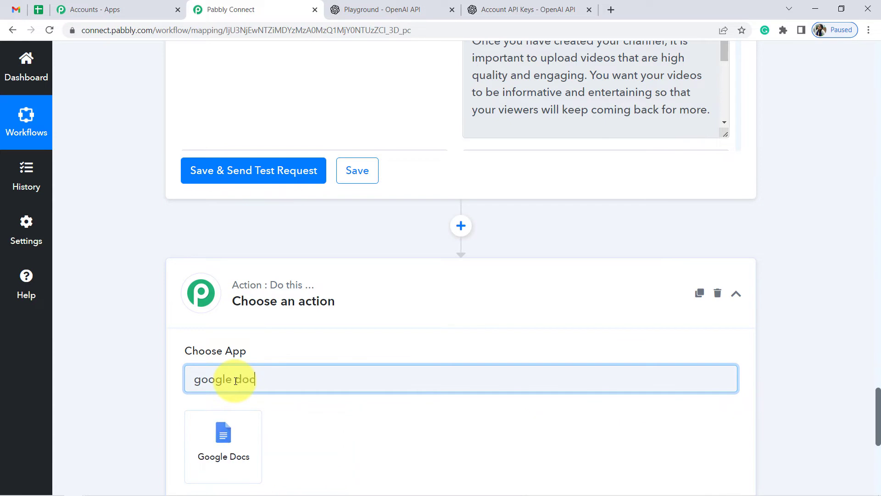
pyautogui.scroll(-2, 200, 354)
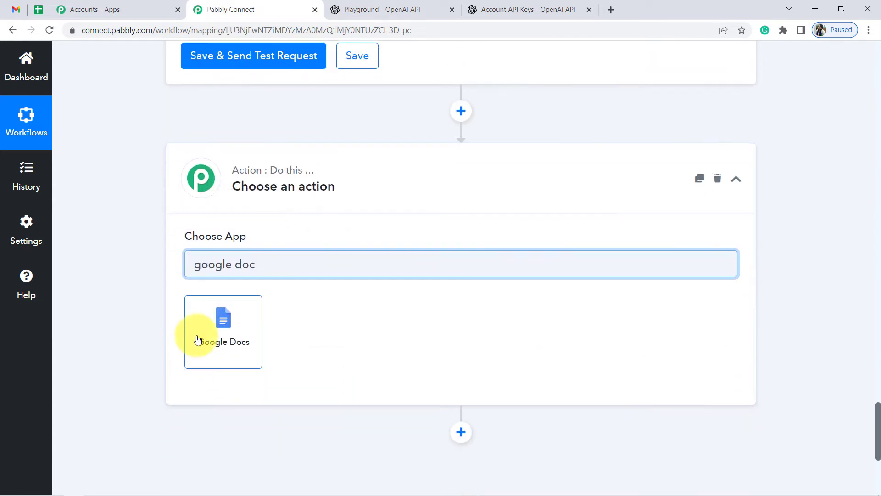
pyautogui.click(211, 334)
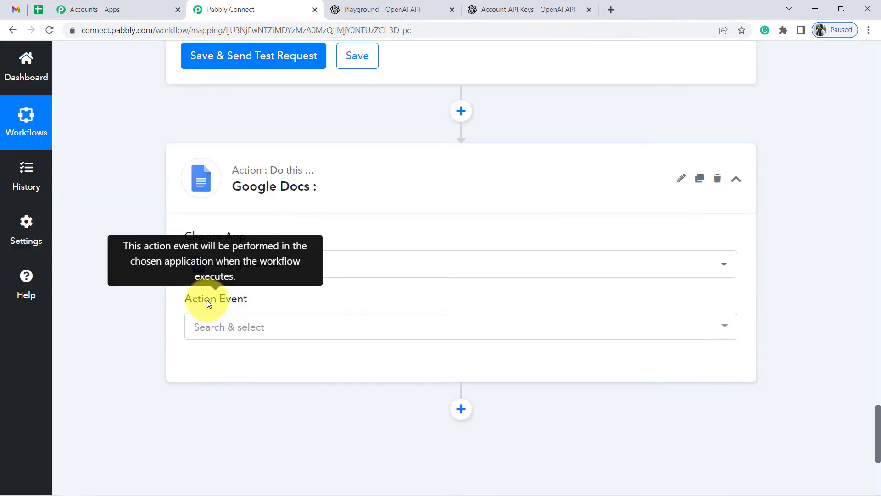
pyautogui.scroll(-2, 208, 299)
pyautogui.click(217, 209)
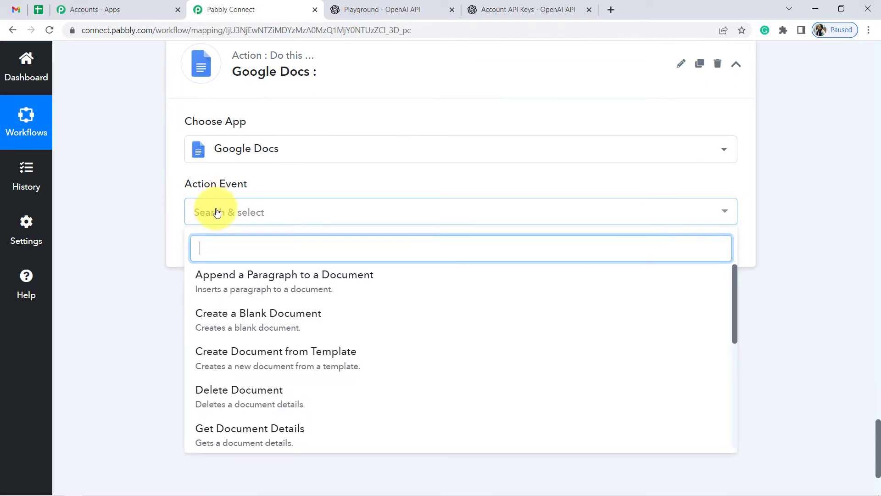
pyautogui.click(222, 321)
# Create a new Google Docs connection and authorize Pabbly Connect Drive's additional access with the Google account.
pyautogui.click(199, 256)
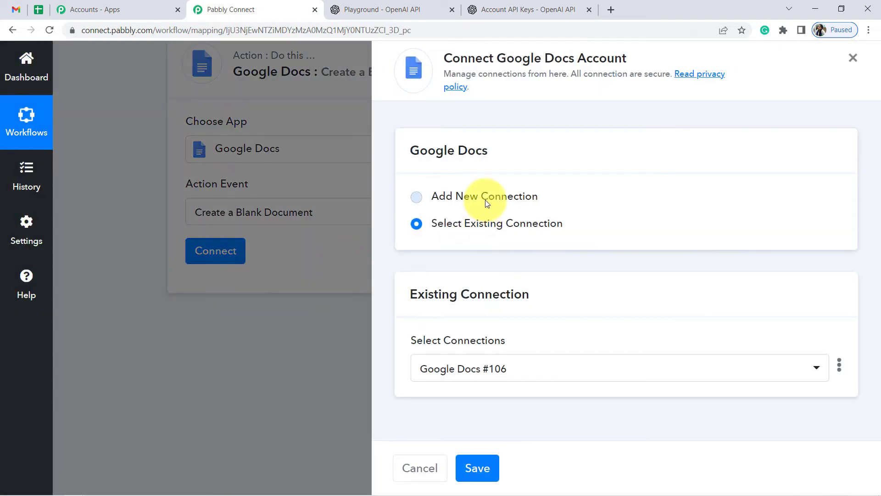
pyautogui.click(485, 199)
pyautogui.click(497, 349)
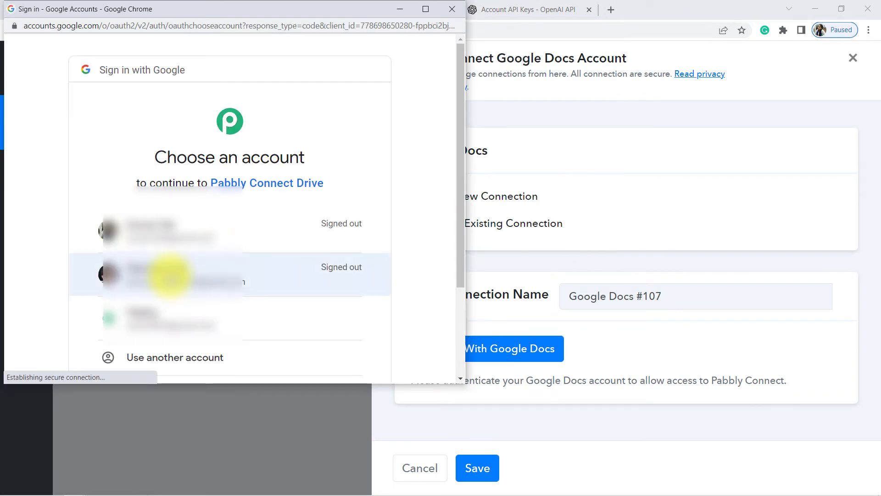
pyautogui.scroll(-1, 149, 311)
pyautogui.click(149, 310)
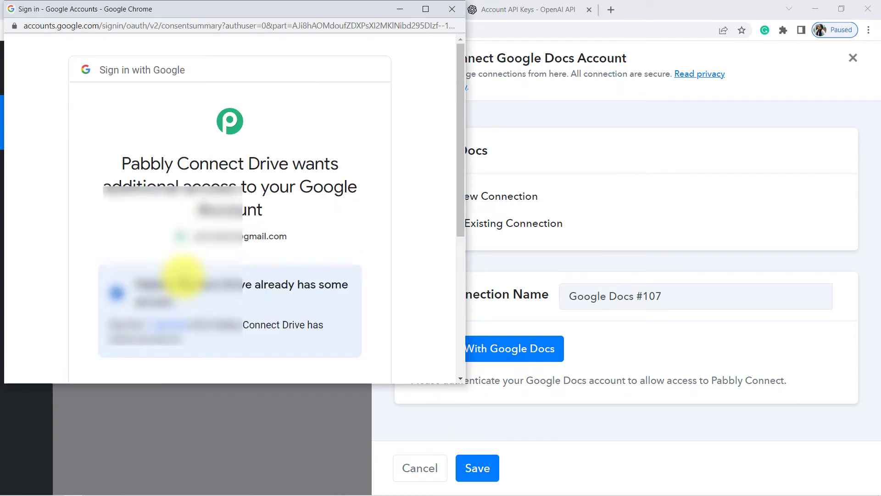
pyautogui.scroll(-2, 247, 329)
pyautogui.scroll(-2, 246, 329)
pyautogui.click(276, 278)
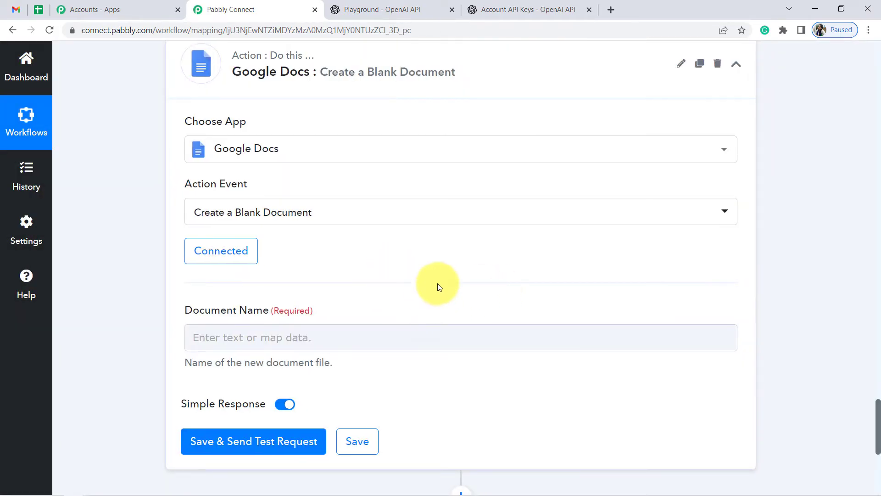
# Map Document Name to the Bog Titles value from the Google Sheets step, then save and send a test request.
pyautogui.scroll(-3, 435, 286)
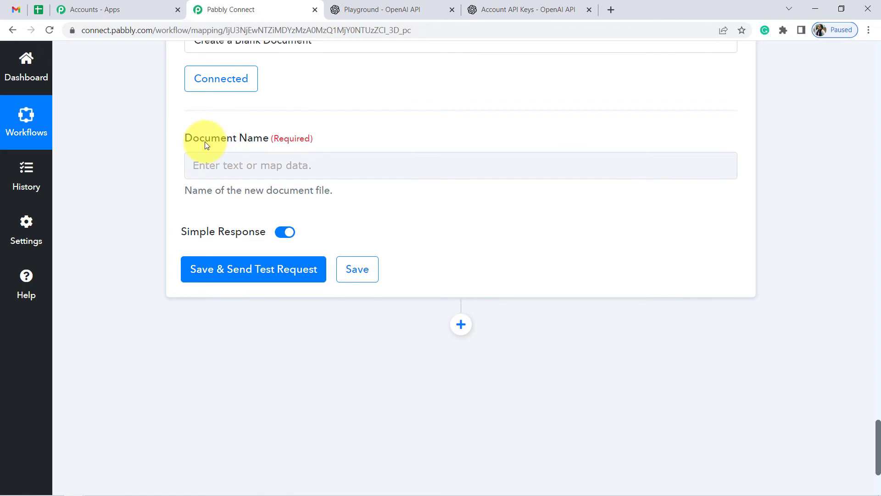
pyautogui.moveTo(205, 145); pyautogui.dragTo(303, 143)
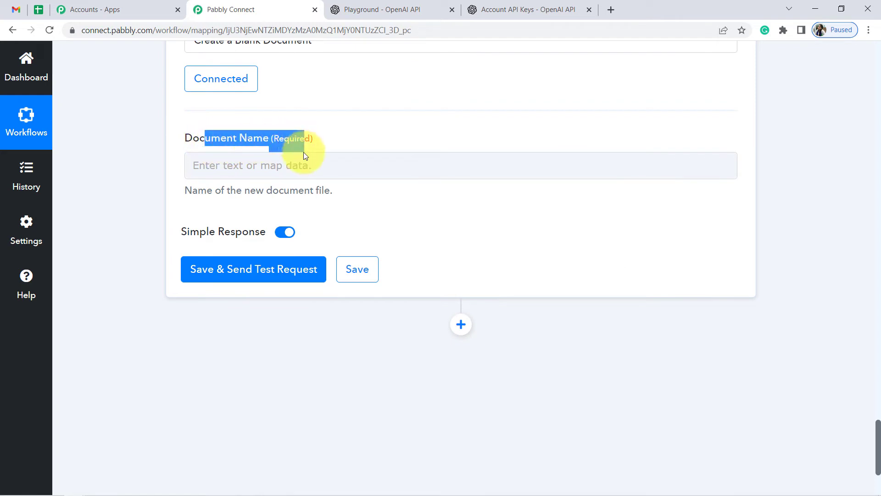
pyautogui.click(258, 166)
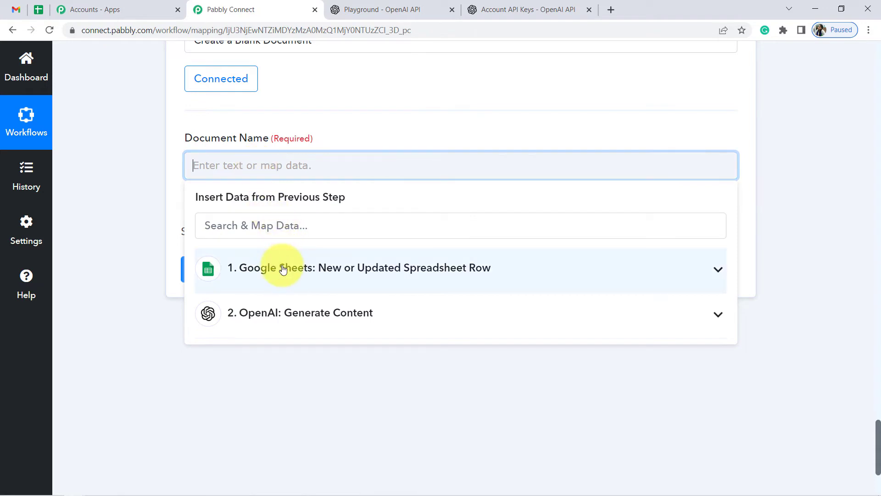
pyautogui.click(283, 270)
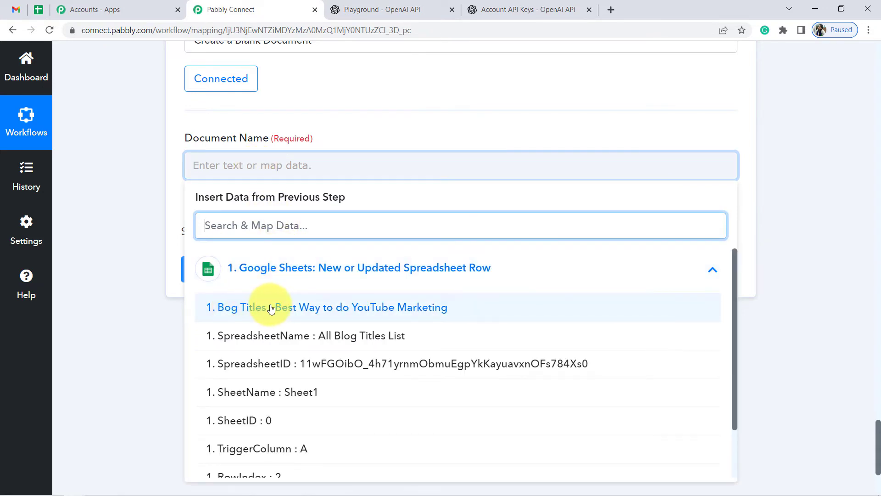
pyautogui.click(332, 308)
pyautogui.click(147, 285)
pyautogui.click(214, 281)
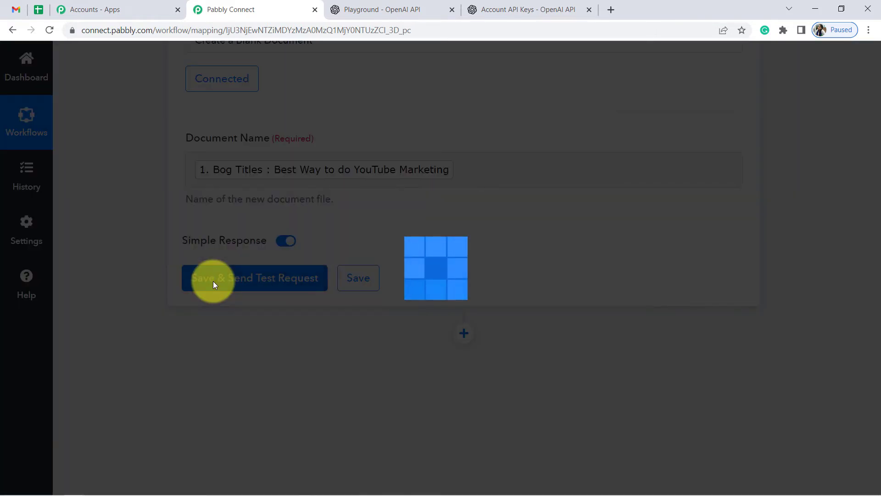
# Open Google Drive in a new tab from the Gmail account.
pyautogui.click(15, 12)
pyautogui.click(822, 64)
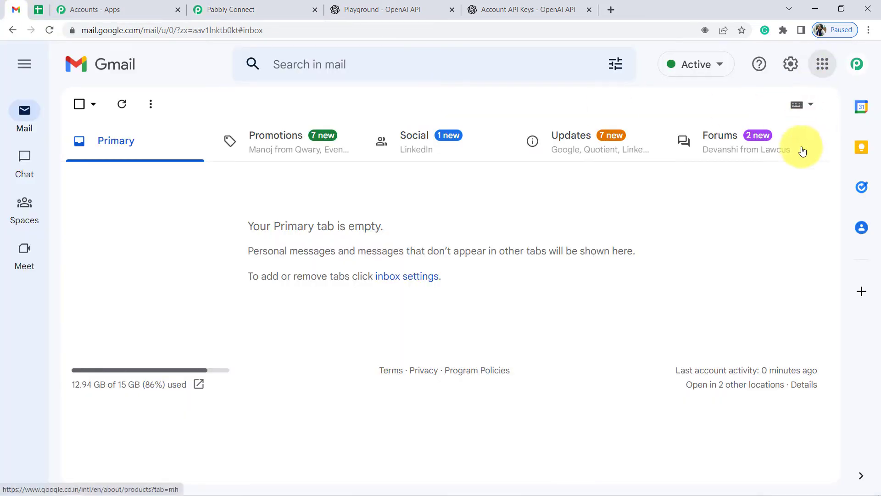
pyautogui.click(770, 146)
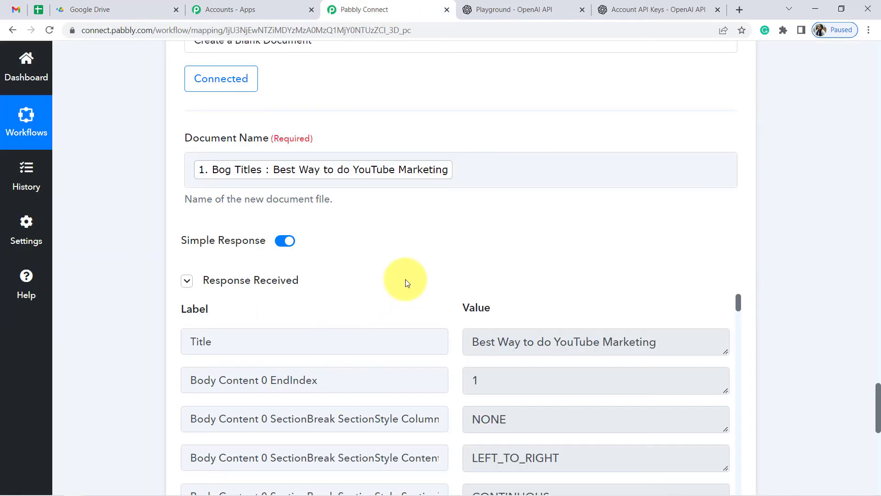
# Check the Title value in the Create a Blank Document response and open the matching Best Way to do YouTube Marketing document in Google Drive.
pyautogui.scroll(-3, 402, 284)
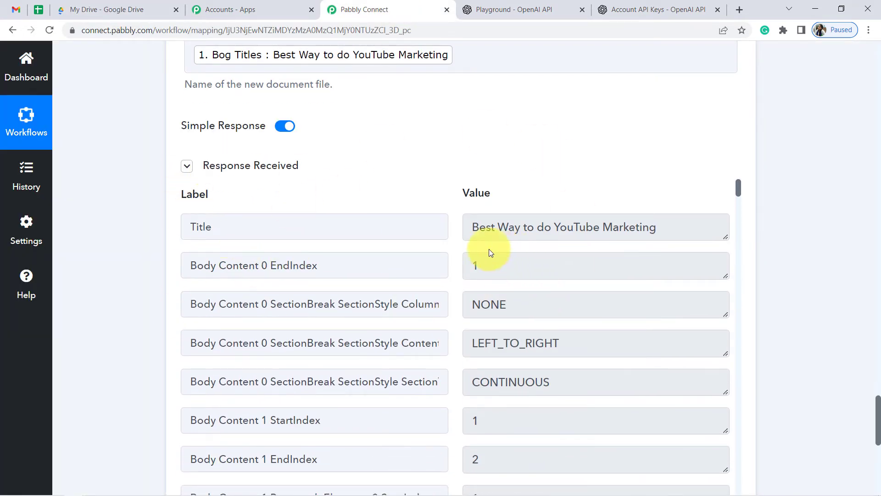
pyautogui.moveTo(495, 227); pyautogui.dragTo(626, 226)
pyautogui.tripleClick(624, 225)
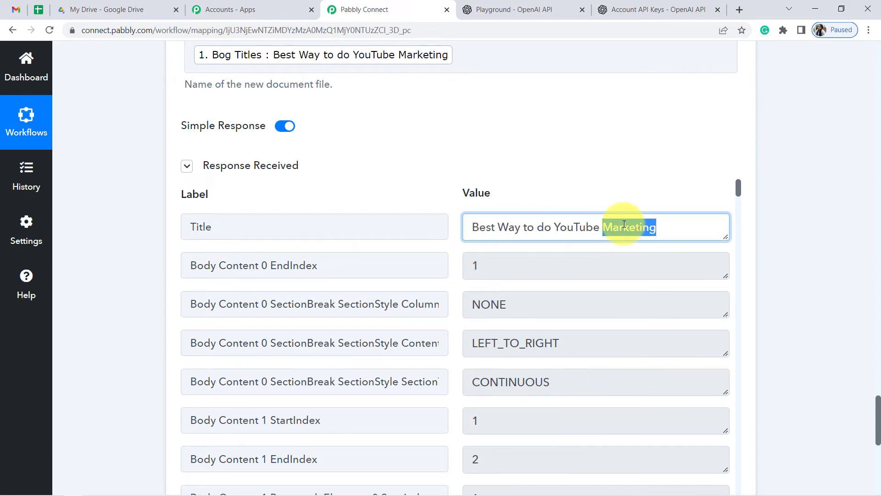
pyautogui.click(82, 5)
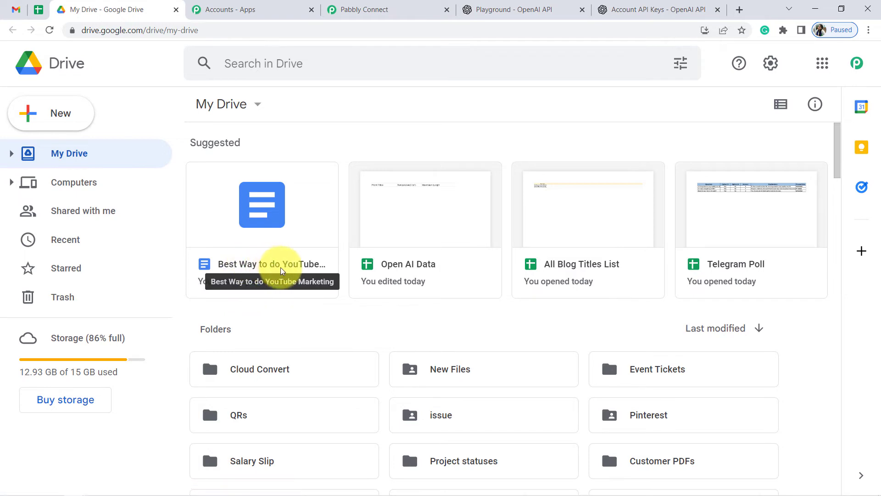
pyautogui.doubleClick(277, 200)
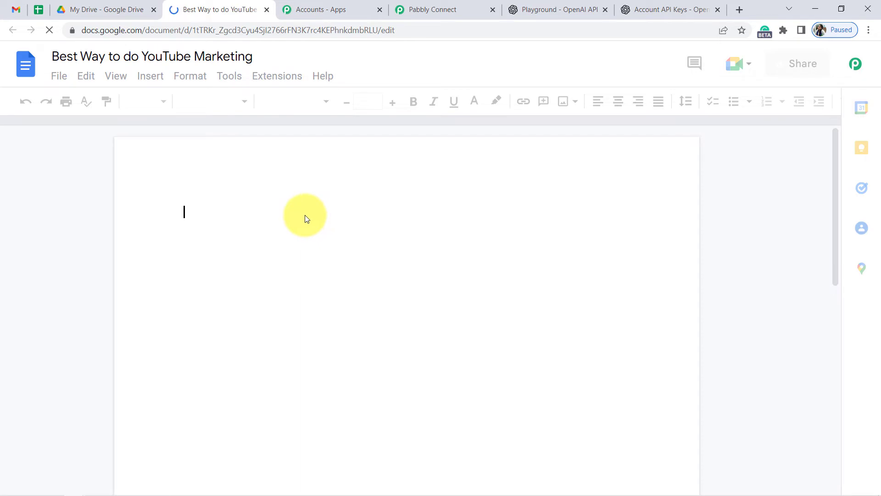
# Return to Pabbly Connect and add another Google Docs action with the Append a Paragraph to a Document event.
pyautogui.click(414, 9)
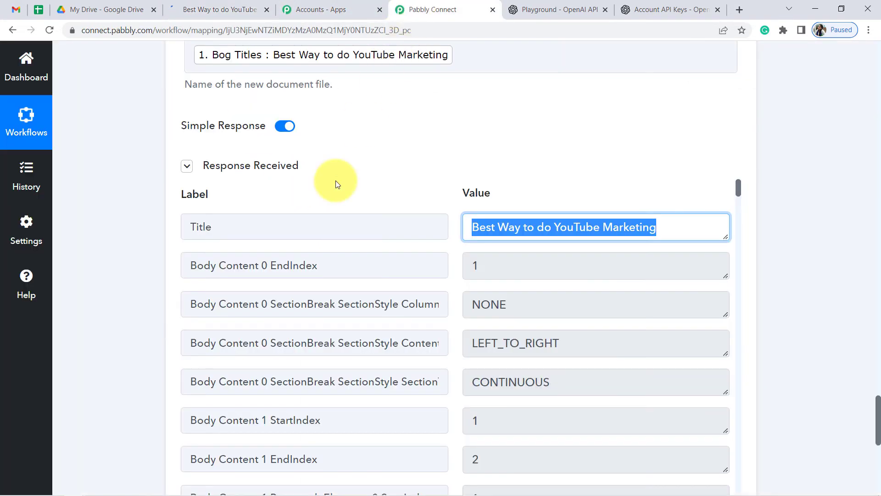
pyautogui.scroll(-10, 118, 342)
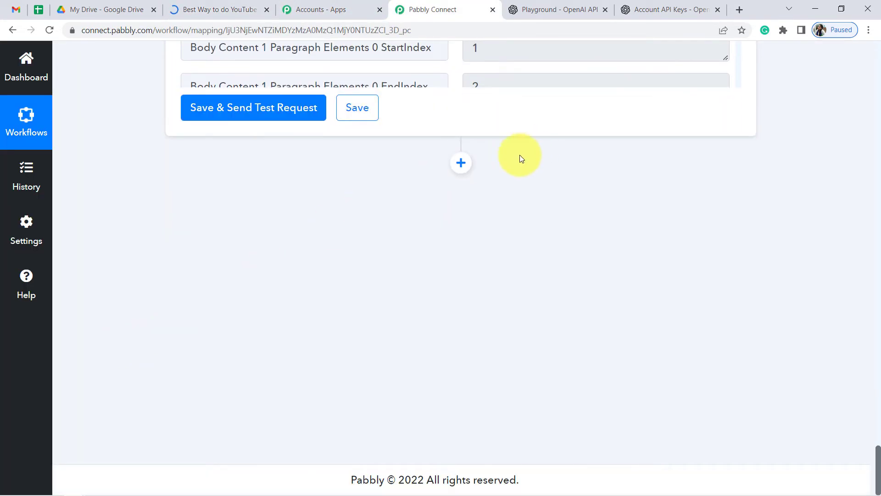
pyautogui.click(458, 169)
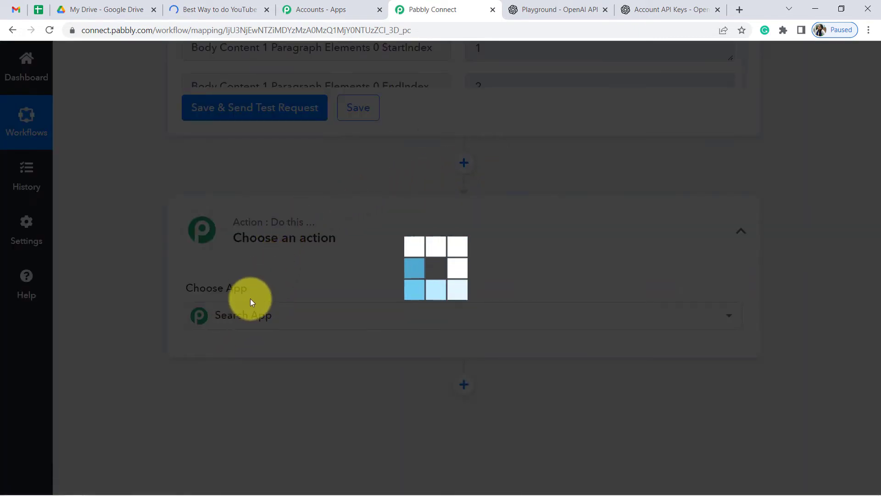
pyautogui.click(254, 322)
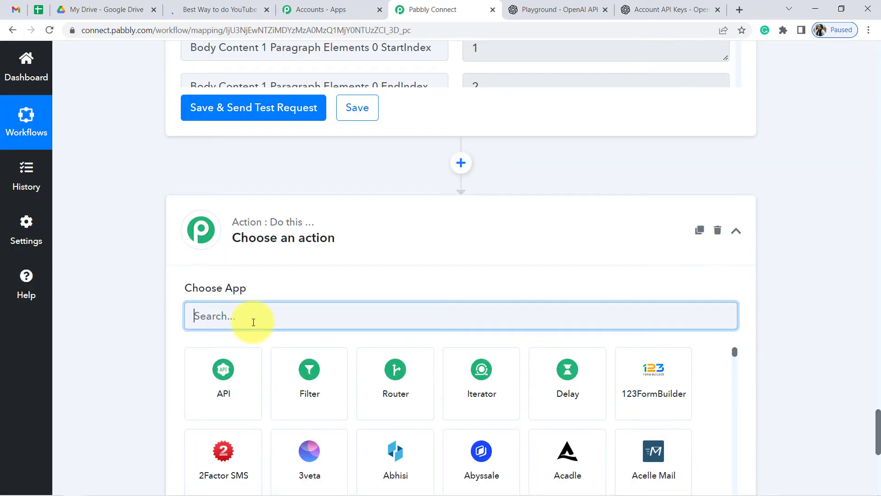
pyautogui.write('google doc')
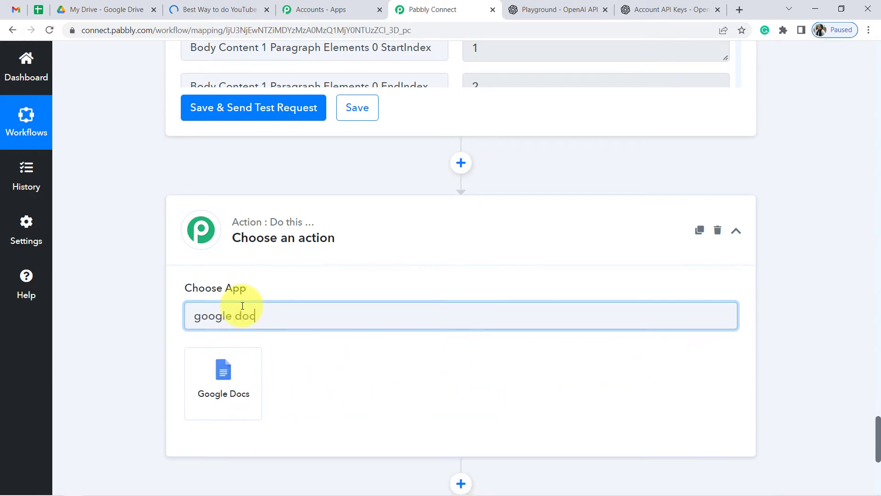
pyautogui.click(233, 373)
pyautogui.click(238, 265)
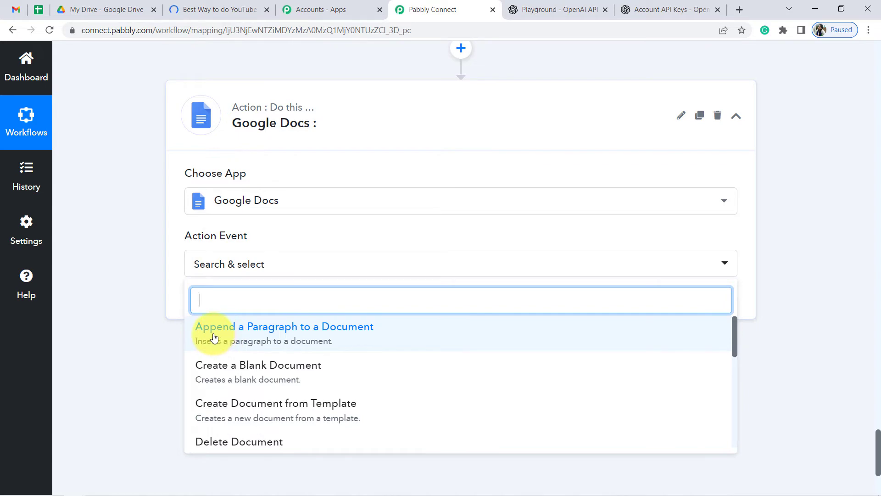
pyautogui.click(262, 335)
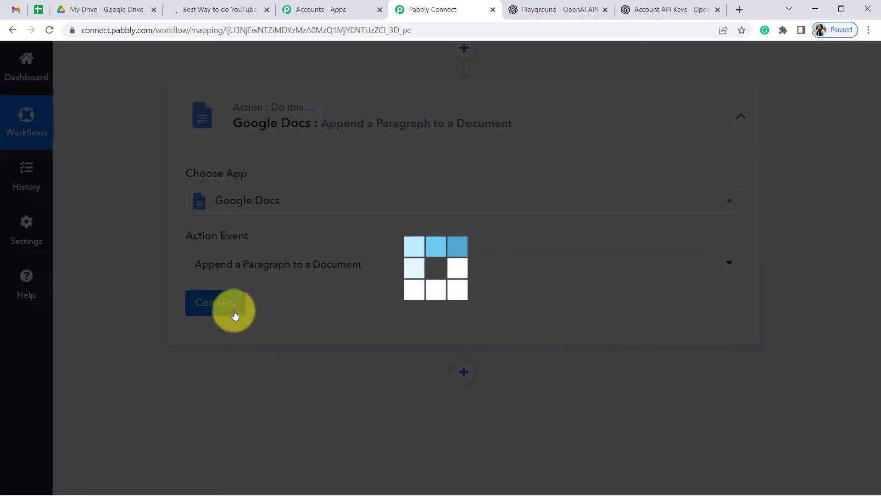
# Connect the append action through the existing Google Docs #107 connection.
pyautogui.click(221, 311)
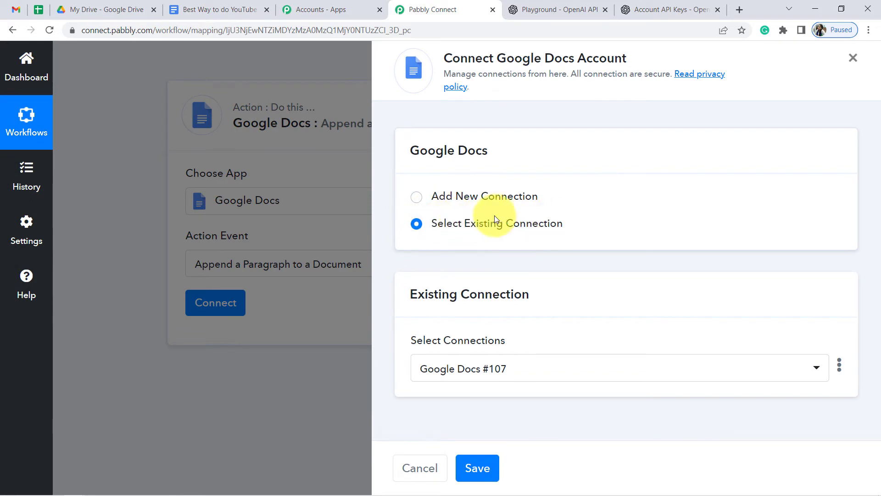
pyautogui.click(476, 468)
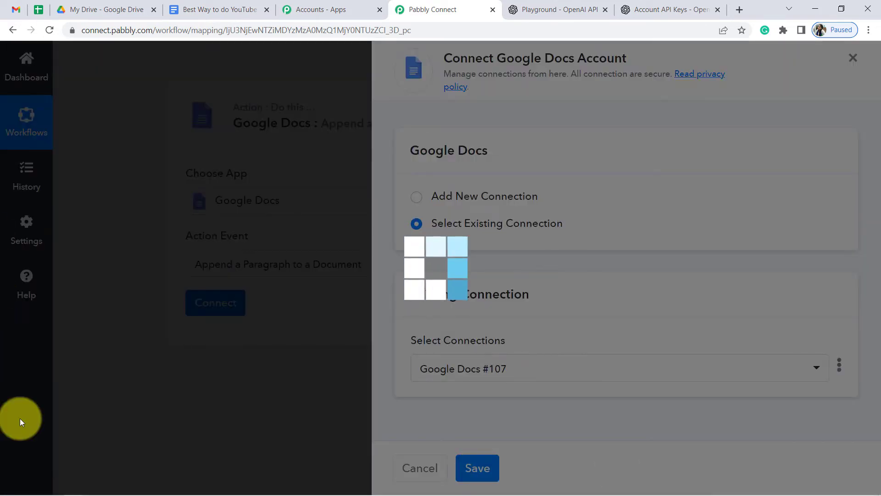
pyautogui.scroll(-4, 297, 297)
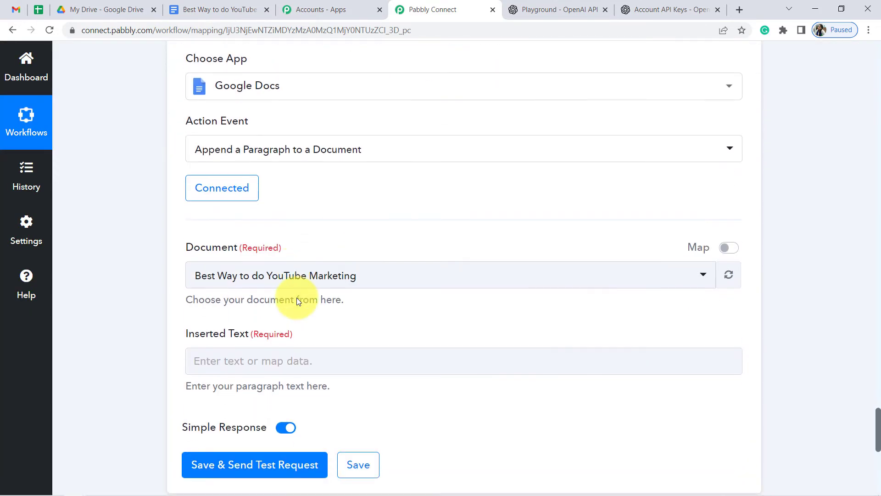
# Examine the preselected document and the other documents available for the append action.
pyautogui.moveTo(197, 190); pyautogui.dragTo(232, 191)
pyautogui.moveTo(199, 275); pyautogui.dragTo(270, 277)
pyautogui.click(270, 278)
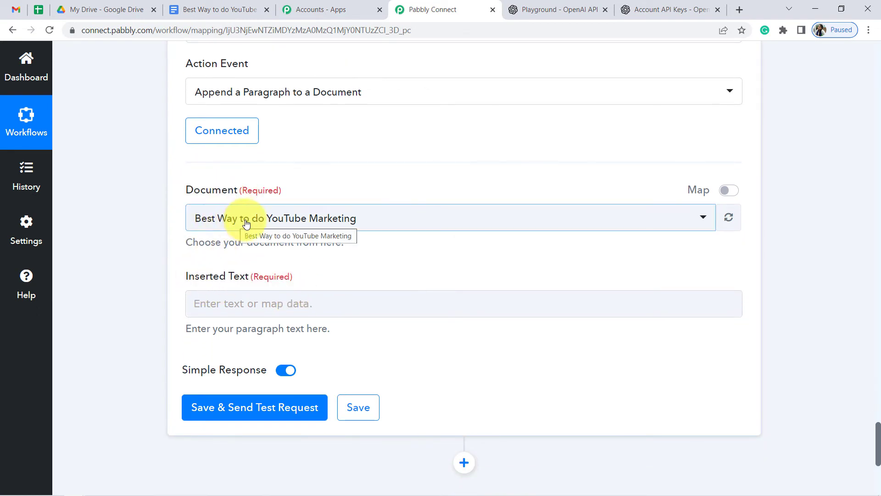
pyautogui.click(248, 222)
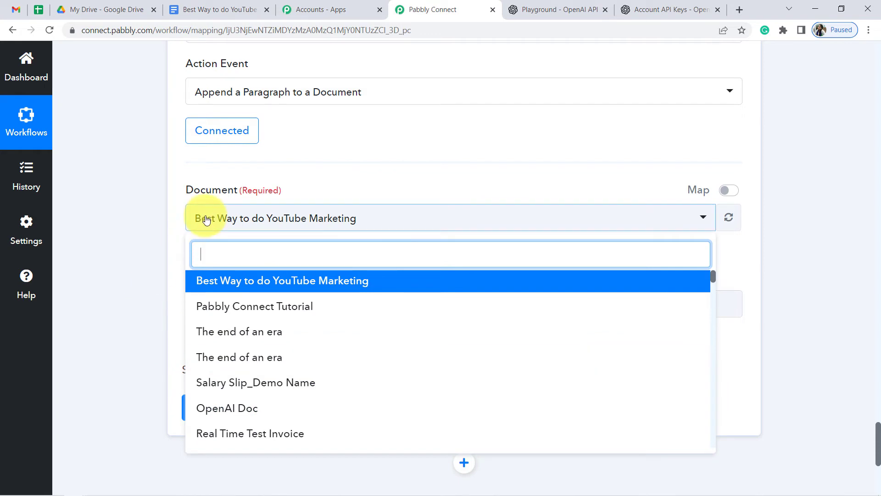
pyautogui.click(151, 251)
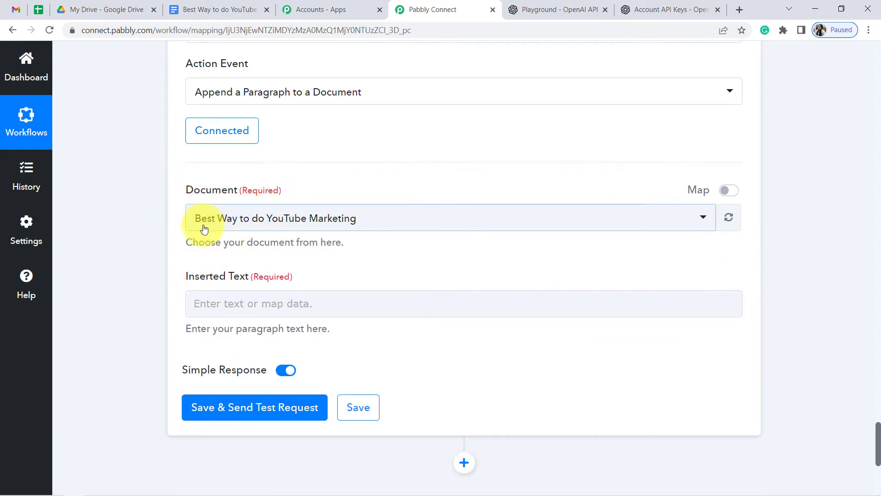
pyautogui.scroll(5, 229, 222)
pyautogui.scroll(-1, 308, 311)
pyautogui.scroll(-5, 308, 311)
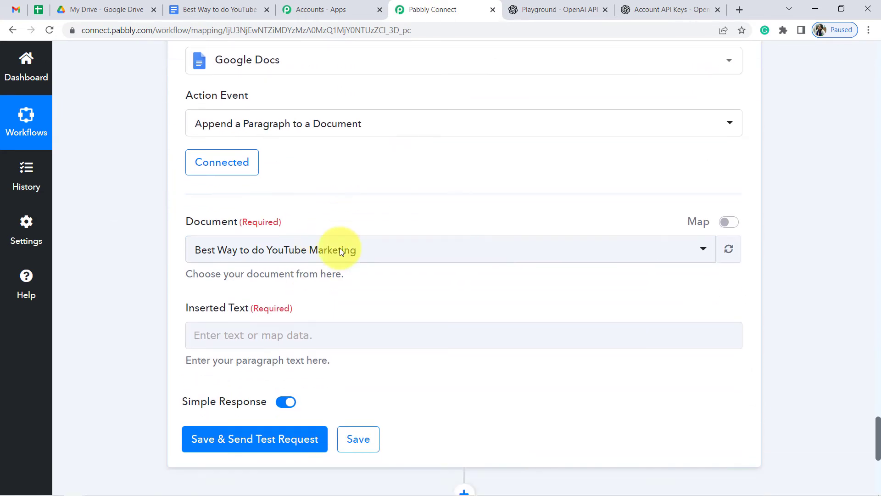
pyautogui.scroll(3, 687, 203)
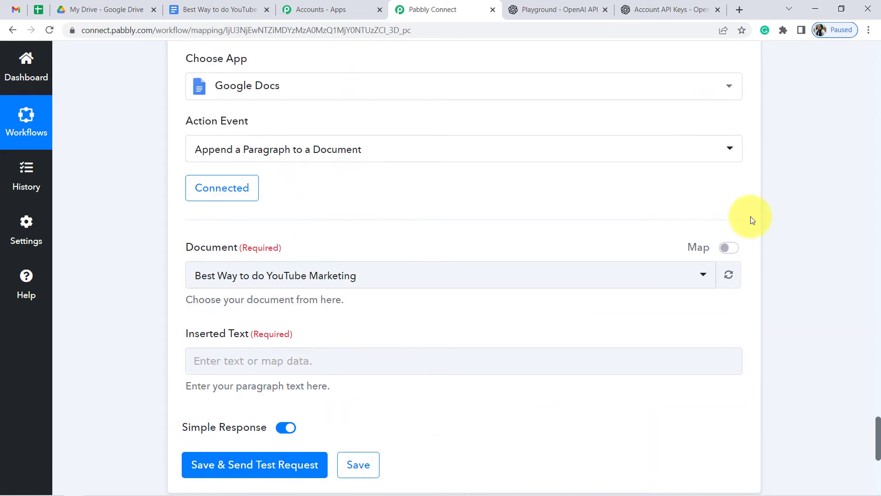
# Enable mapping for the append action's Document field and clear its preset value.
pyautogui.click(729, 250)
pyautogui.moveTo(492, 270); pyautogui.dragTo(62, 279)
pyautogui.press('BackSpace')
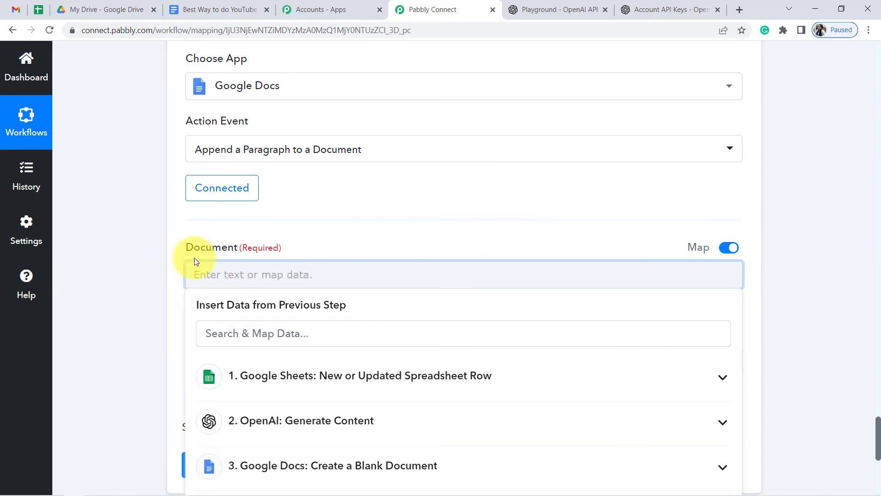
# Search the previous steps' data for id and map Document to the DocumentId from the Create a Blank Document step.
pyautogui.scroll(-3, 235, 247)
pyautogui.click(269, 211)
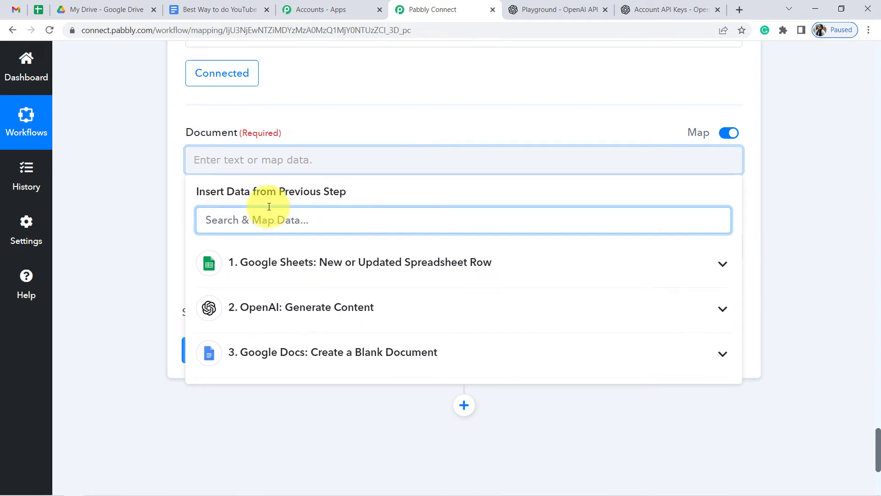
pyautogui.click(306, 359)
pyautogui.scroll(-2, 302, 349)
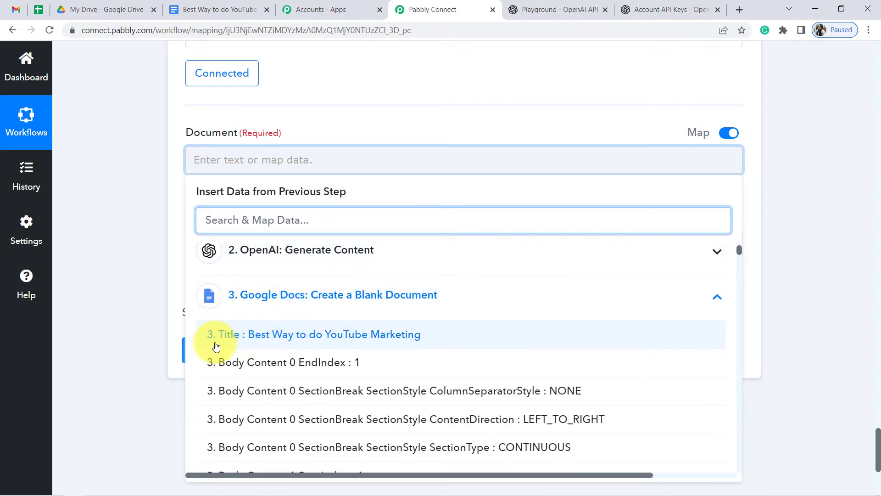
pyautogui.scroll(-2, 326, 374)
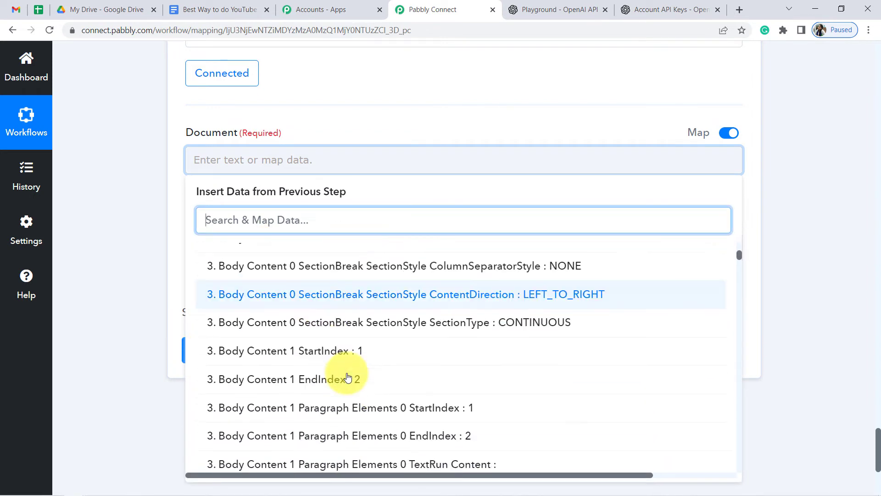
pyautogui.scroll(-2, 347, 377)
pyautogui.scroll(-2, 347, 378)
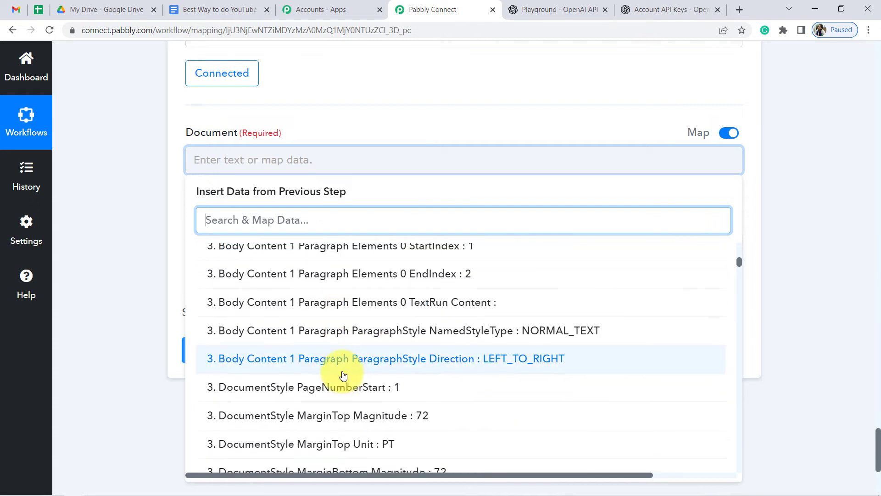
pyautogui.scroll(-6, 374, 354)
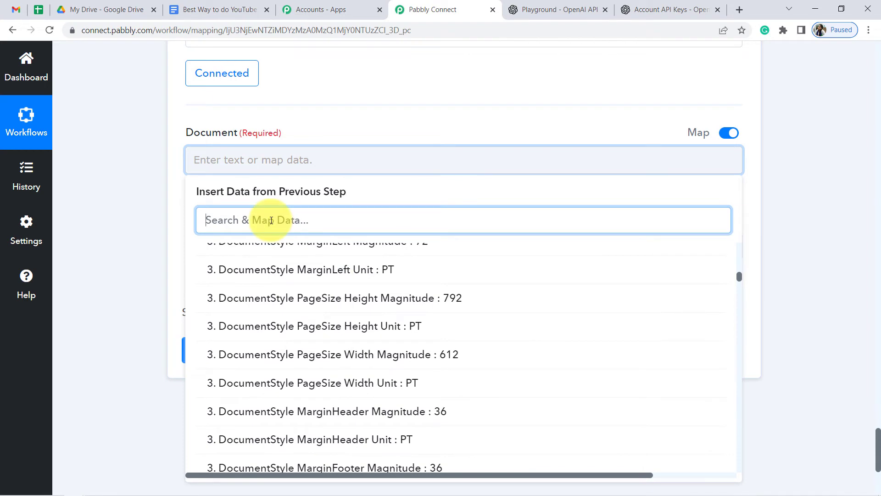
pyautogui.write('id')
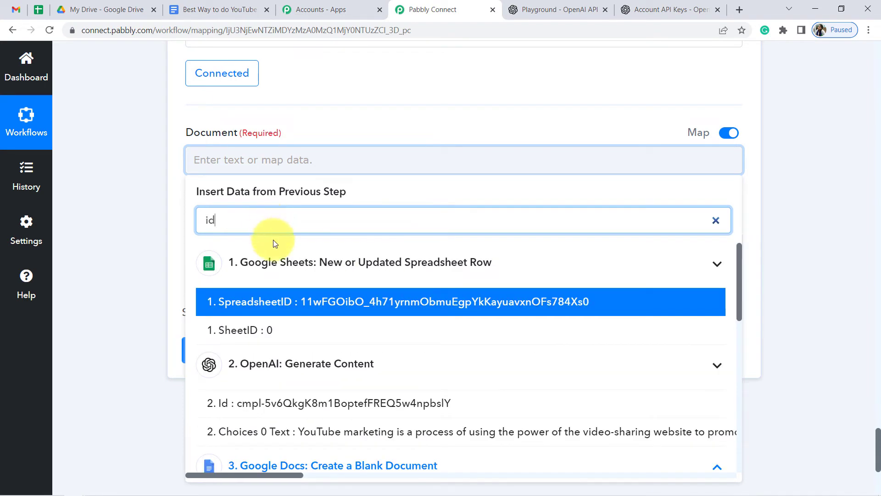
pyautogui.scroll(-10, 350, 318)
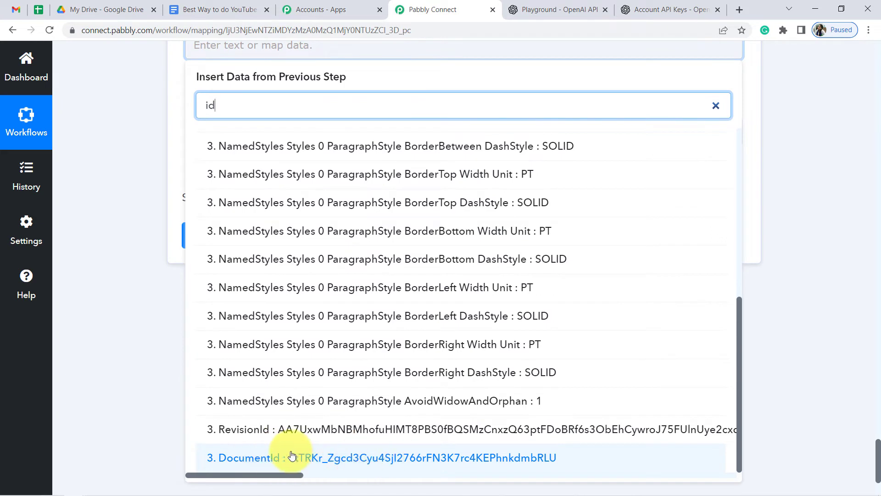
pyautogui.click(255, 467)
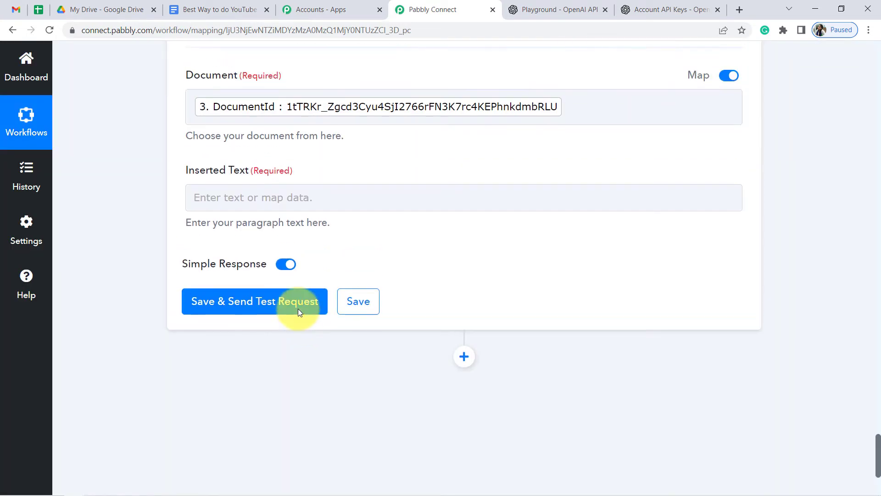
# Review the Create a Blank Document response fields and the DocumentId mapping in the append action.
pyautogui.click(299, 308)
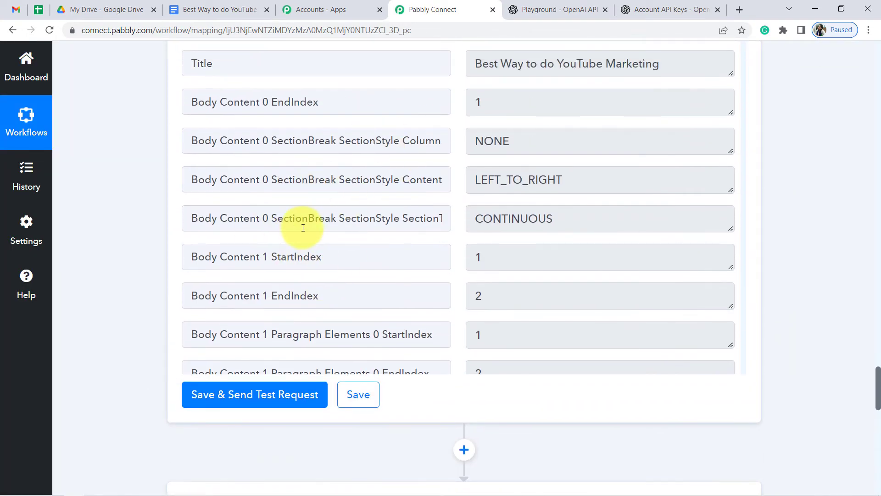
pyautogui.scroll(-5, 303, 233)
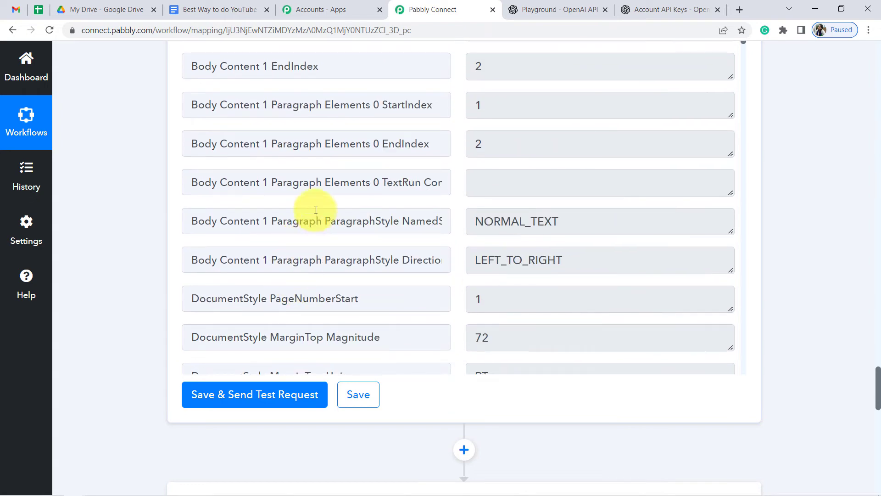
pyautogui.scroll(-10, 314, 217)
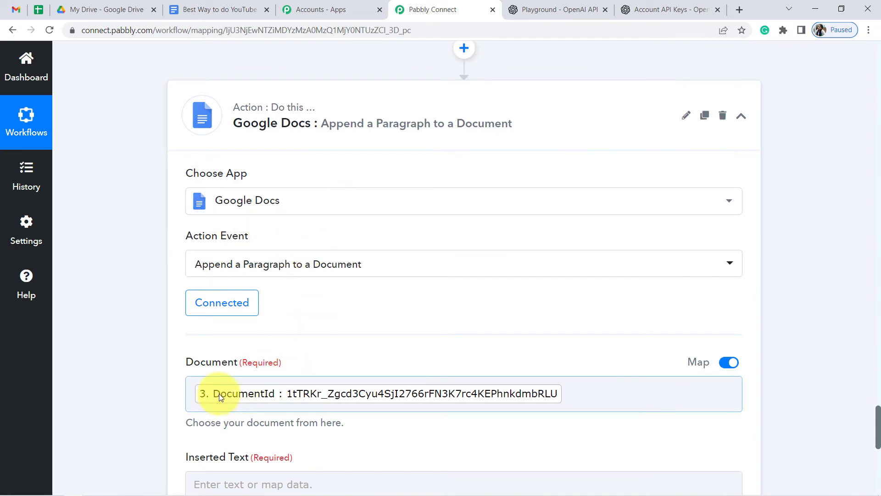
pyautogui.scroll(-3, 276, 307)
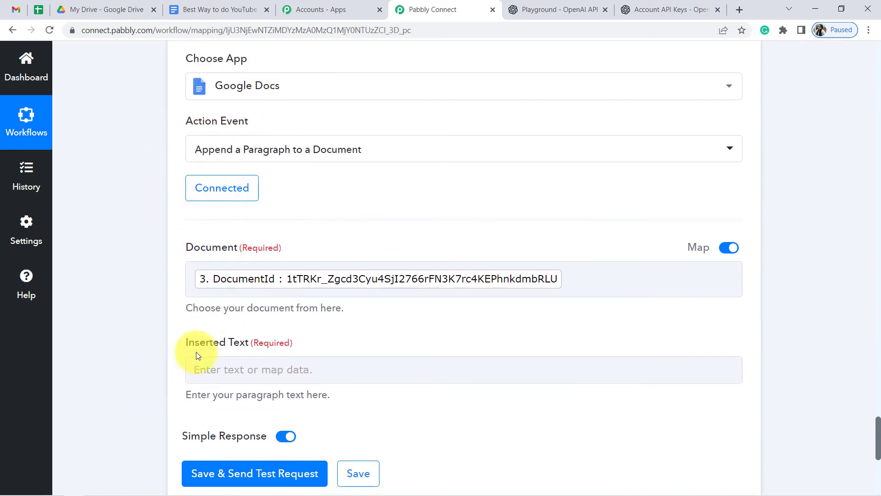
pyautogui.scroll(-3, 157, 288)
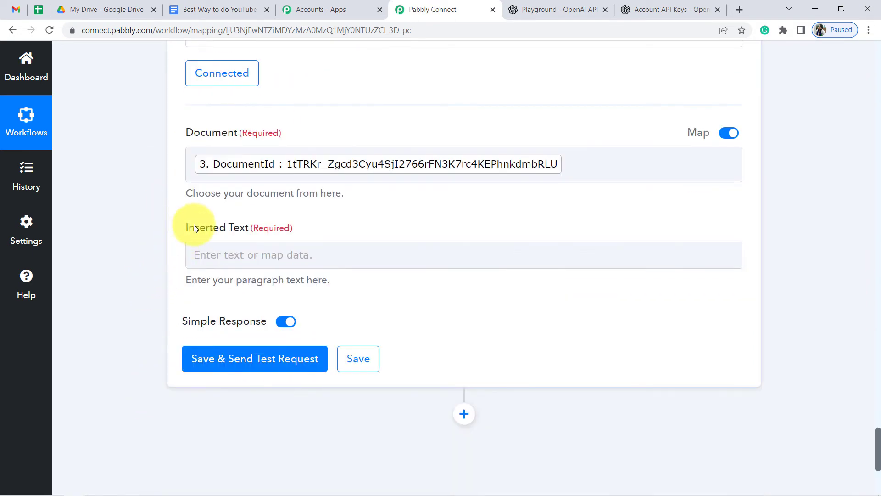
# Map Inserted Text to Choices 0 Text from the OpenAI Generate Content step, then save the append action and send its test request.
pyautogui.moveTo(195, 228); pyautogui.dragTo(234, 232)
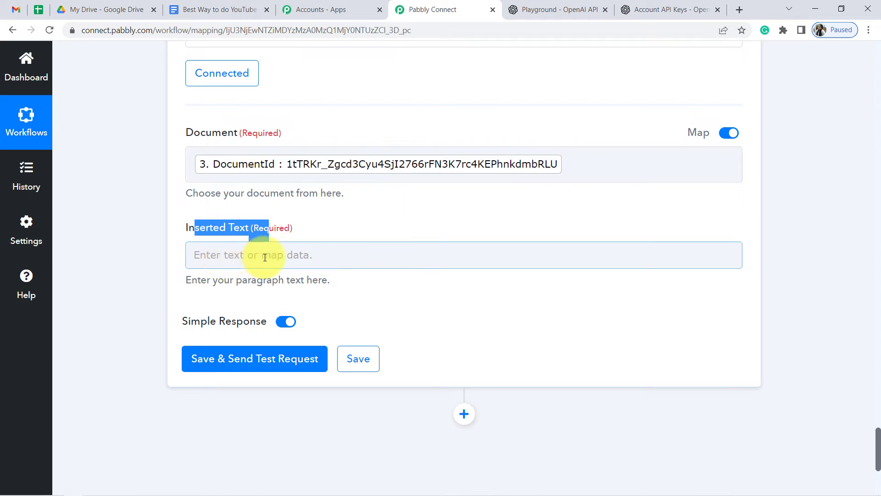
pyautogui.click(285, 256)
pyautogui.scroll(-4, 328, 212)
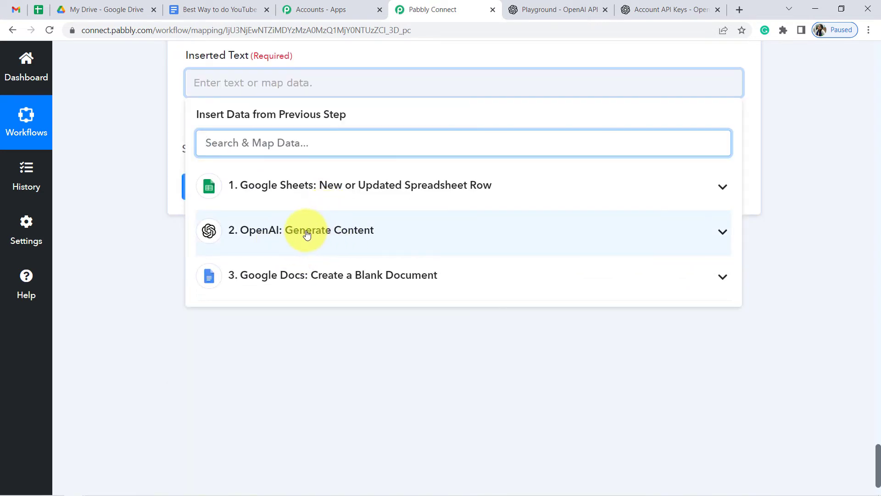
pyautogui.click(307, 235)
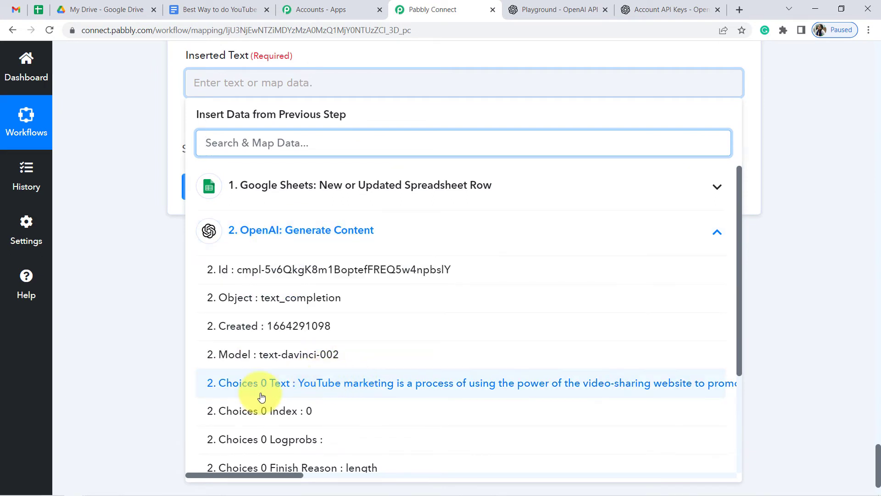
pyautogui.click(373, 387)
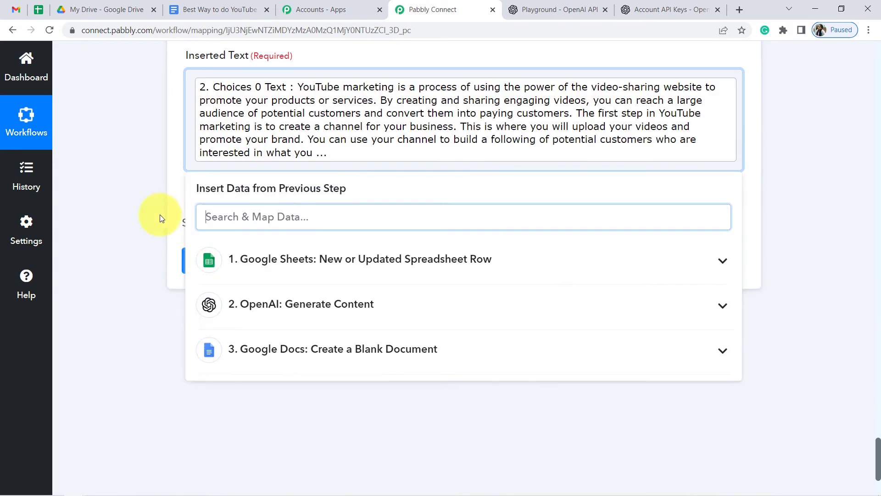
pyautogui.click(134, 209)
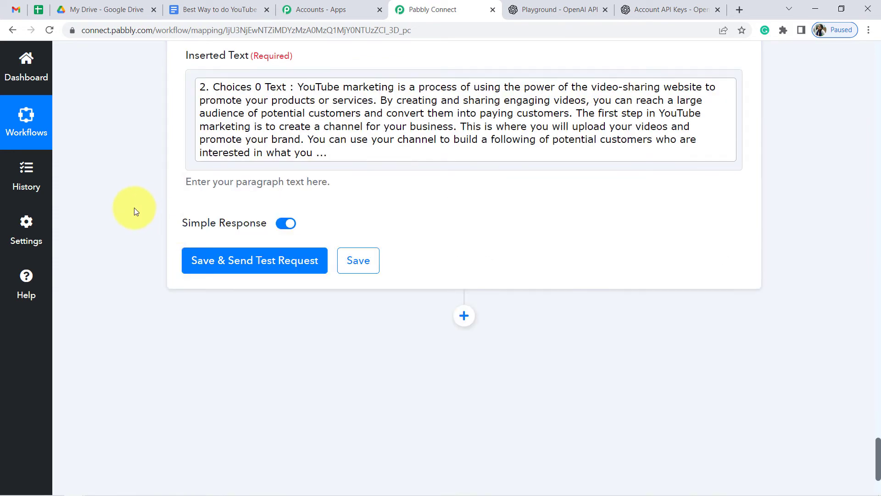
pyautogui.click(237, 261)
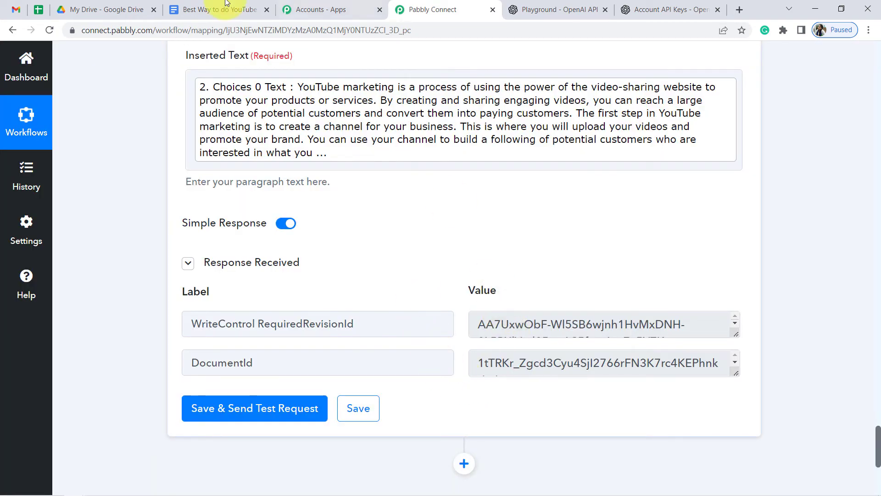
# Review the appended text and the sharing status of the Best Way to do YouTube Marketing document.
pyautogui.click(186, 10)
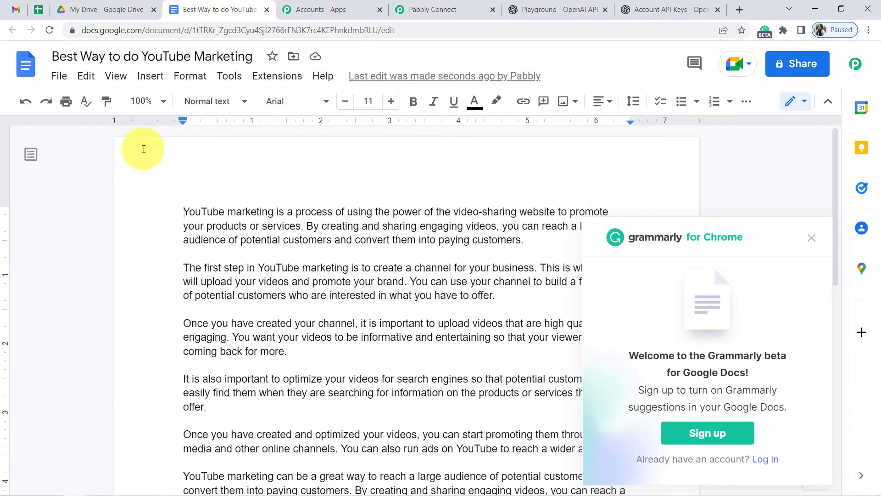
pyautogui.moveTo(195, 211); pyautogui.dragTo(396, 376)
pyautogui.scroll(-3, 295, 380)
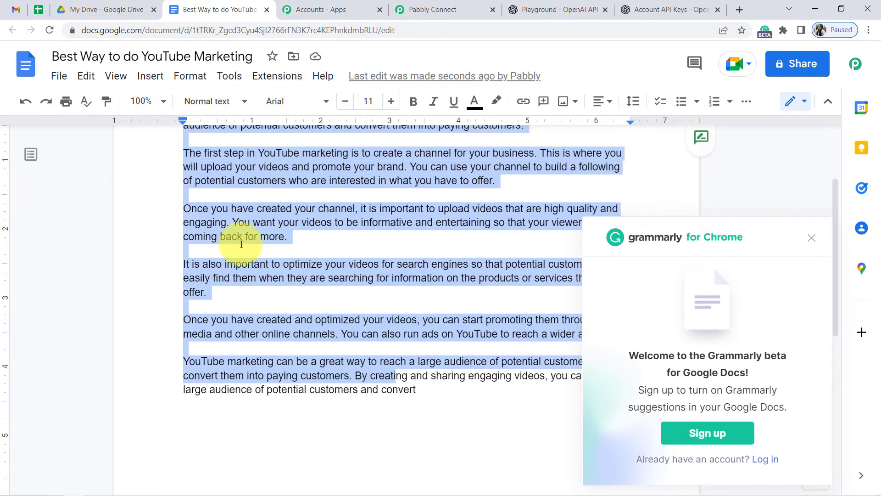
pyautogui.click(243, 235)
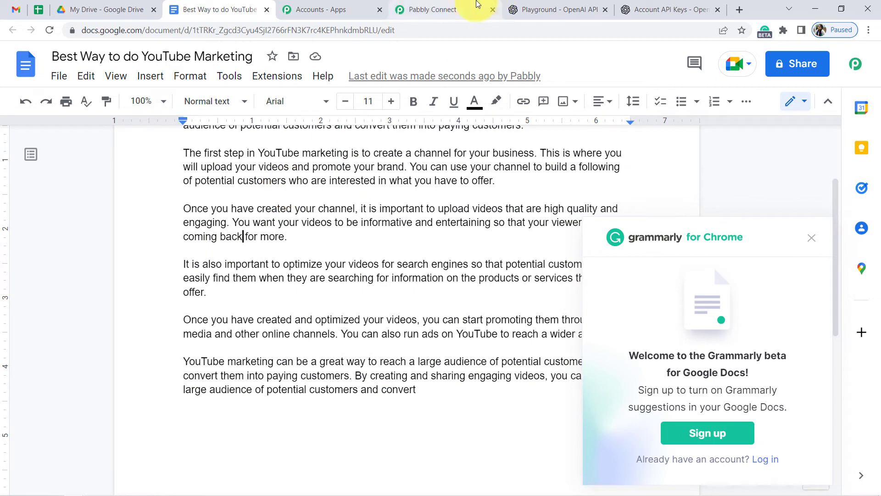
pyautogui.click(469, 5)
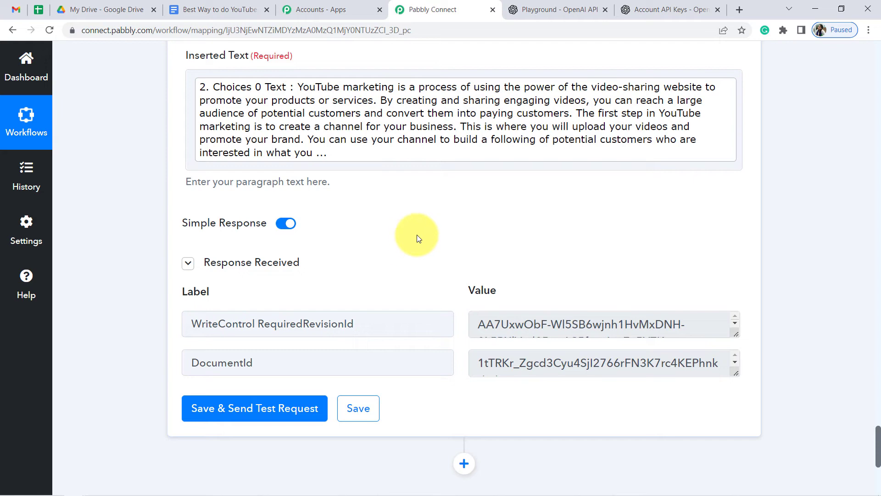
pyautogui.scroll(-6, 417, 235)
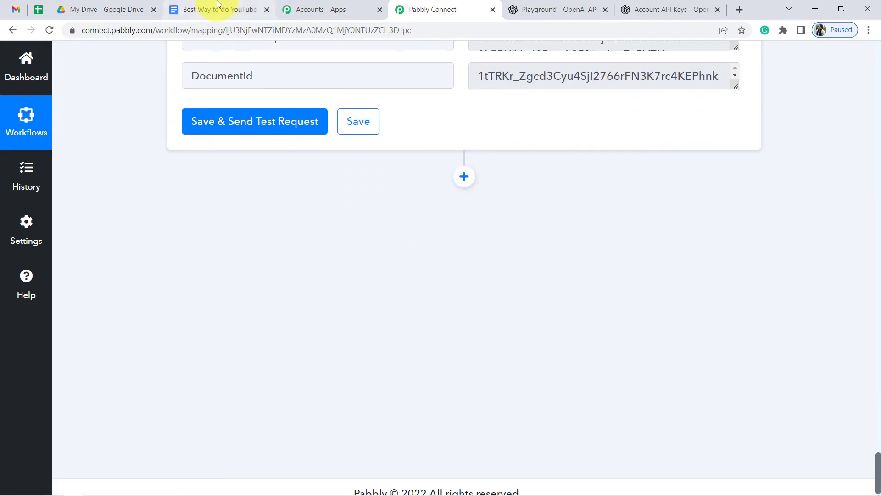
pyautogui.click(217, 4)
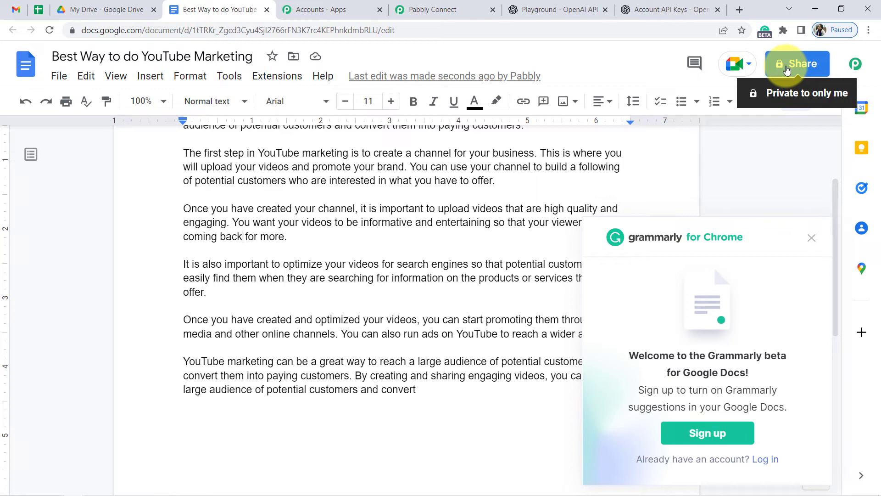
pyautogui.click(427, 4)
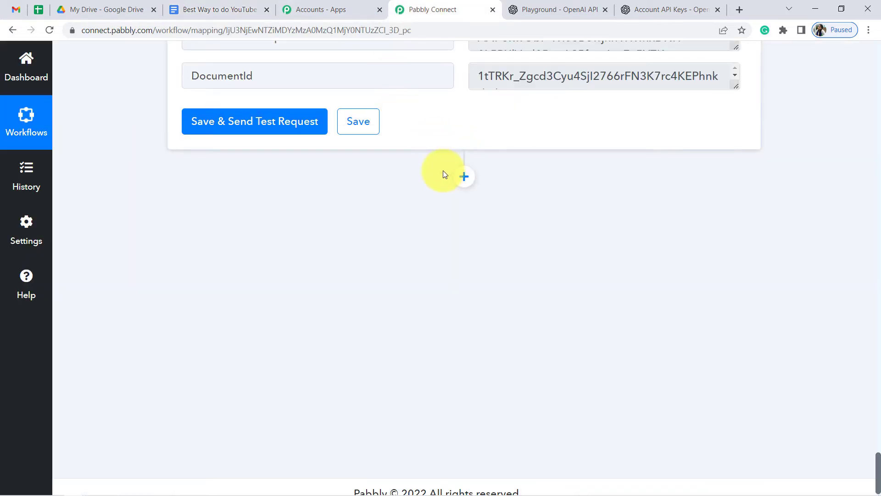
# Add another action step after the append action and choose Google Drive as its app.
pyautogui.click(455, 178)
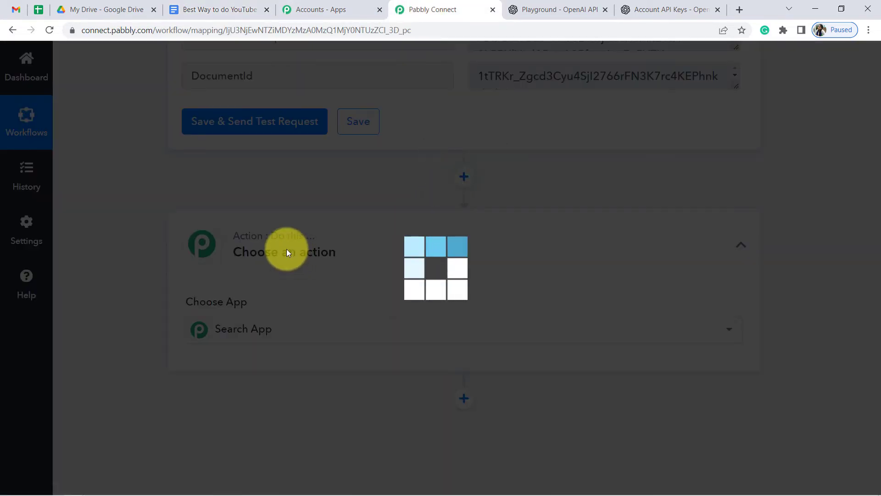
pyautogui.click(232, 319)
pyautogui.write('g')
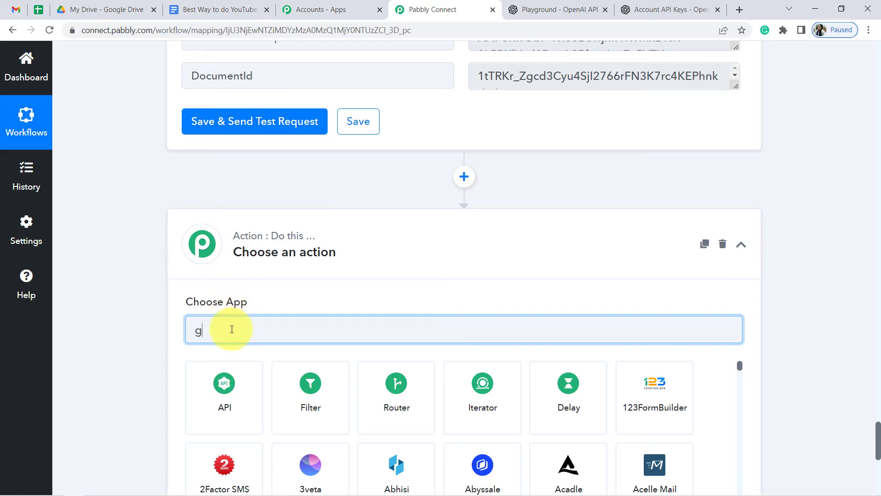
pyautogui.write('oog')
pyautogui.click(224, 390)
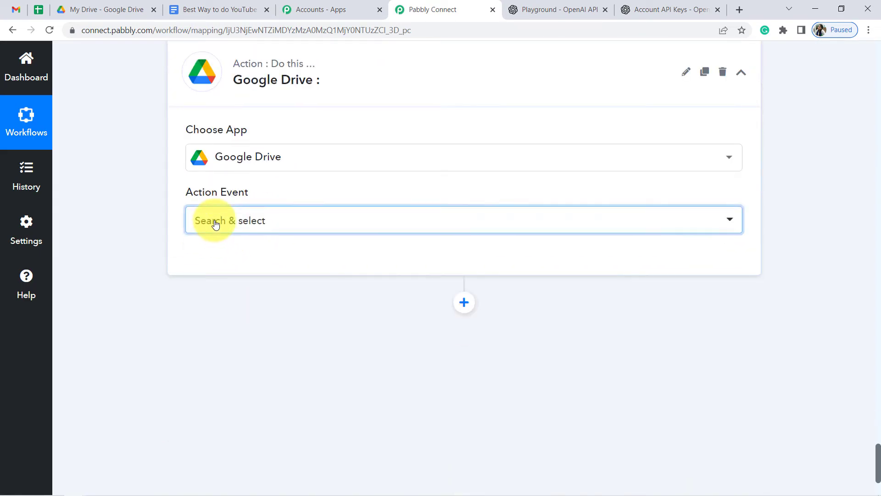
# Set the Google Drive action event to Share a File With Anyone and connect it through the existing Google Drive #314 connection.
pyautogui.click(213, 220)
pyautogui.scroll(-3, 283, 338)
pyautogui.scroll(-6, 283, 338)
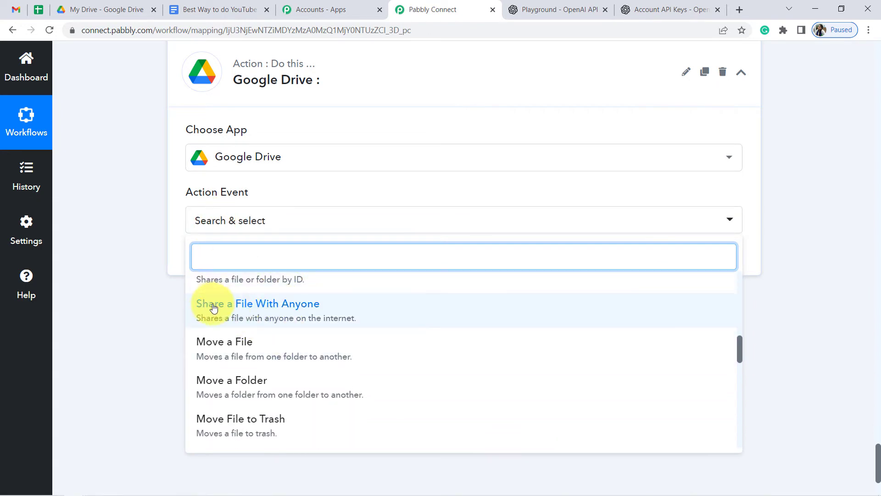
pyautogui.click(285, 314)
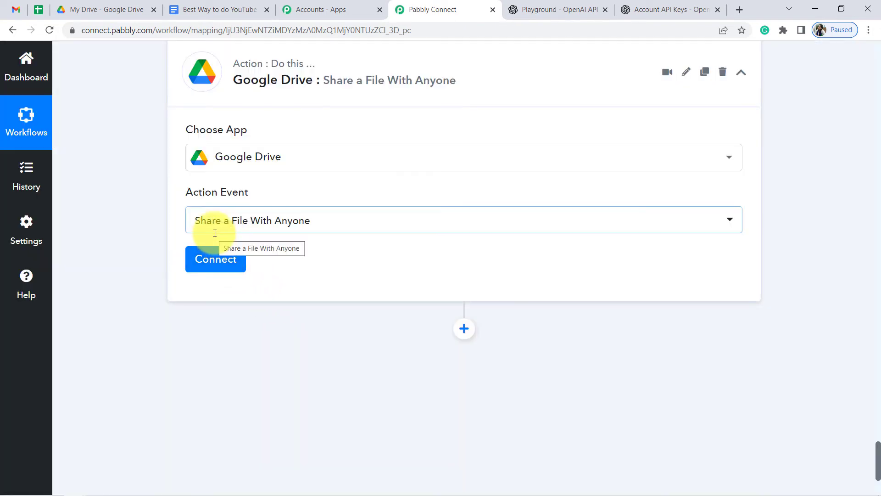
pyautogui.click(204, 261)
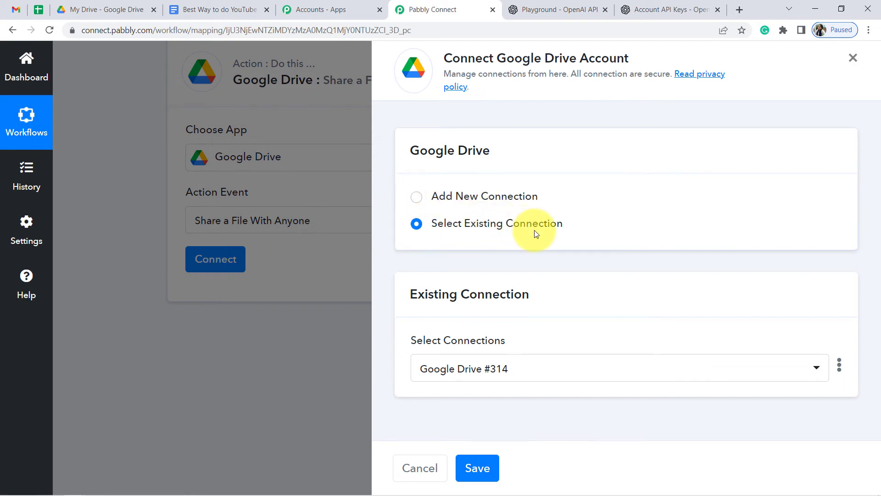
pyautogui.click(479, 477)
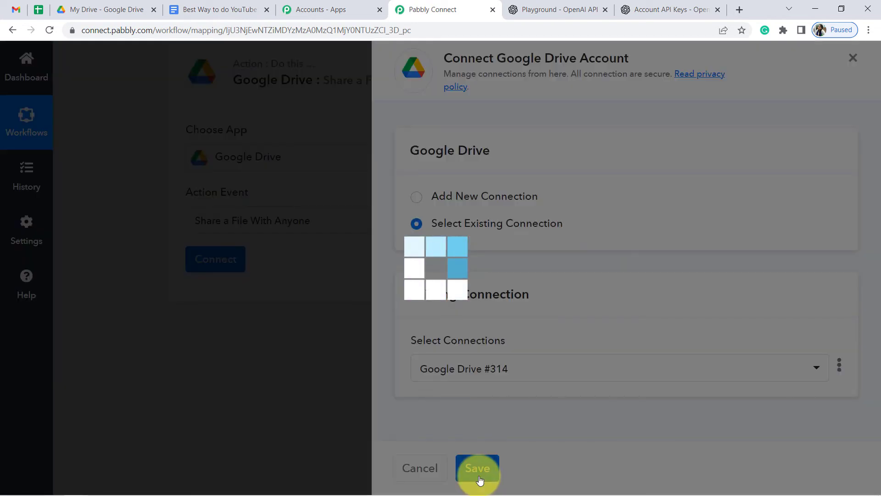
# Enable mapping for the share action's File ID field and clear its preset value.
pyautogui.scroll(-4, 375, 268)
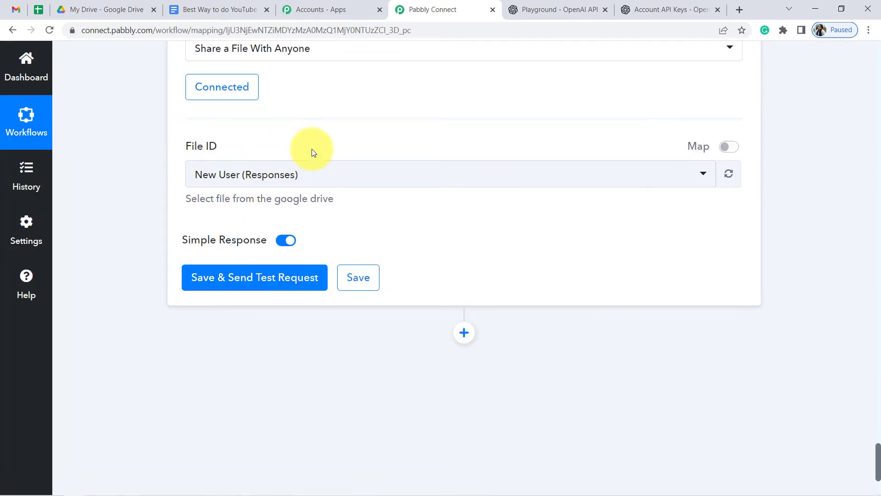
pyautogui.click(728, 148)
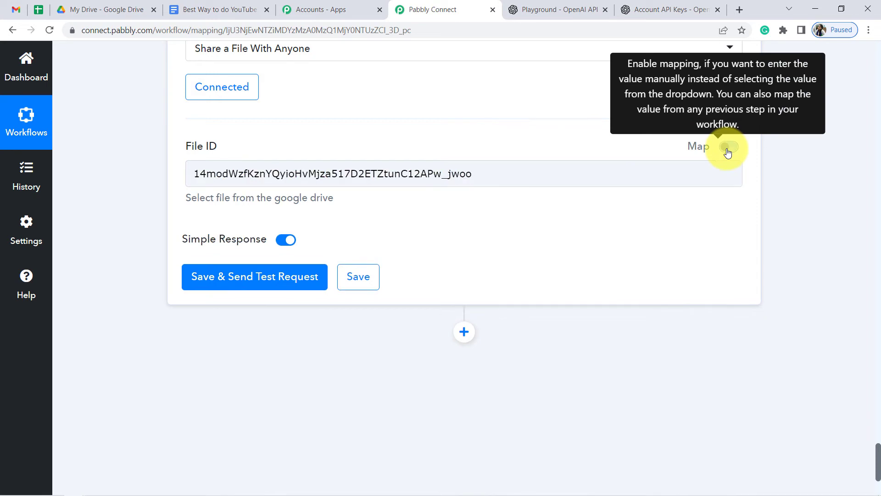
pyautogui.click(482, 173)
pyautogui.moveTo(476, 173); pyautogui.dragTo(98, 170)
pyautogui.press('BackSpace')
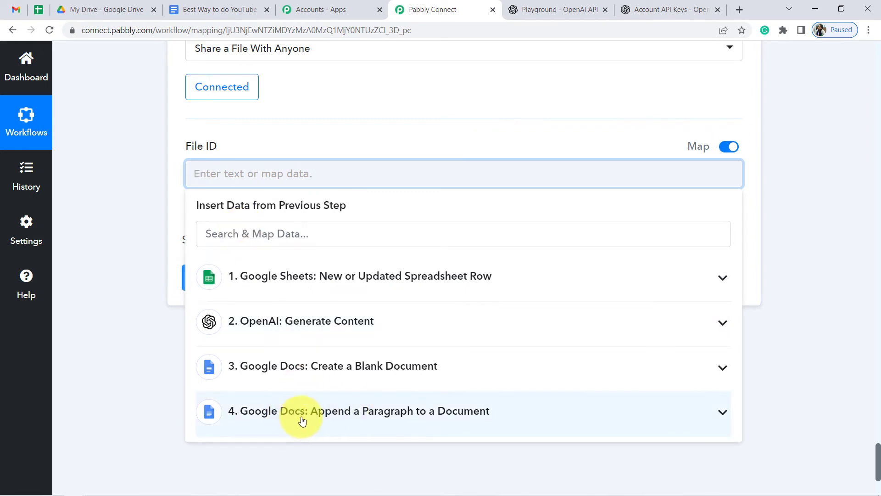
# Map File ID to the DocumentId from the Append a Paragraph to a Document step and send the share action's test request.
pyautogui.click(333, 418)
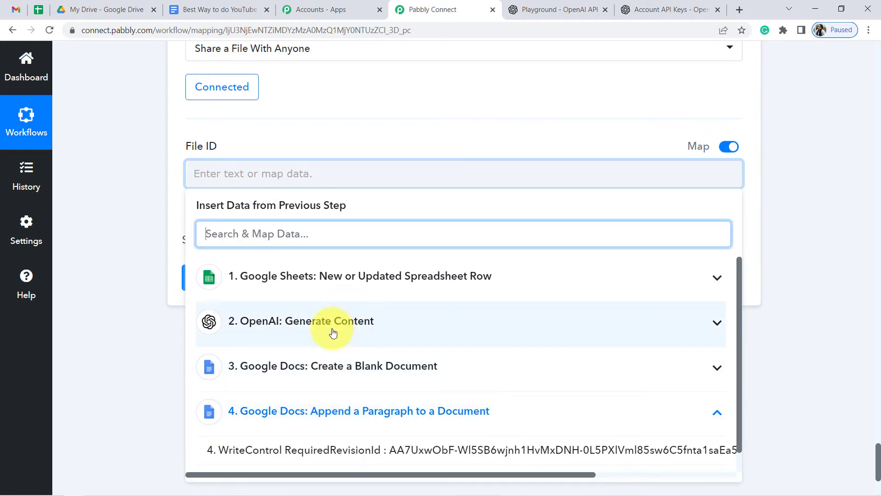
pyautogui.scroll(-1, 330, 335)
pyautogui.click(315, 458)
pyautogui.click(117, 261)
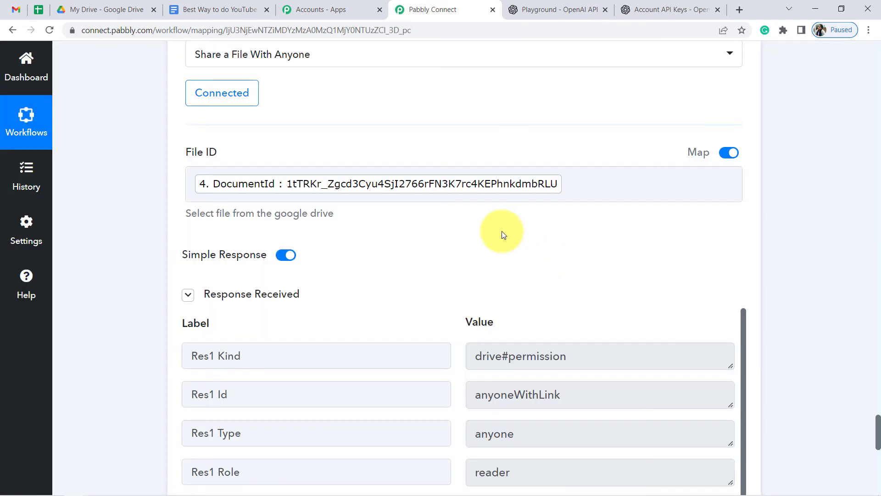
# Check the Best Way to do YouTube Marketing document's sharing status in Google Docs, dismissing the Grammarly popup.
pyautogui.click(188, 13)
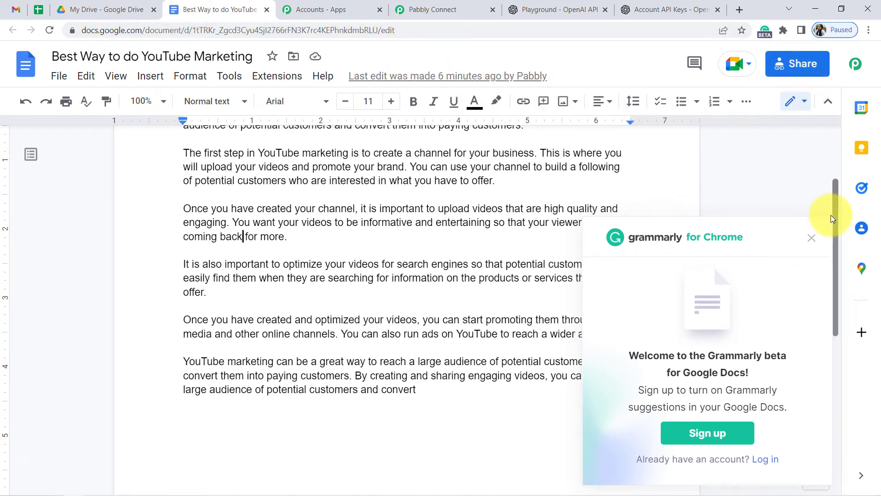
pyautogui.click(812, 239)
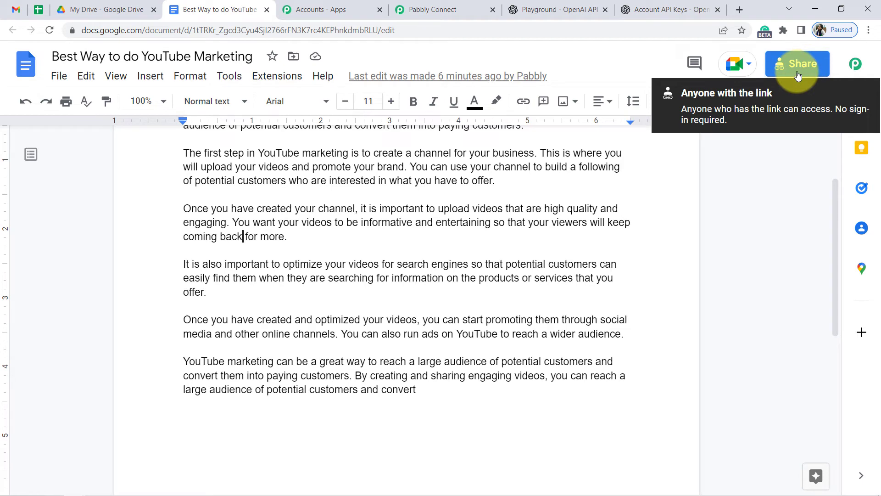
pyautogui.click(464, 9)
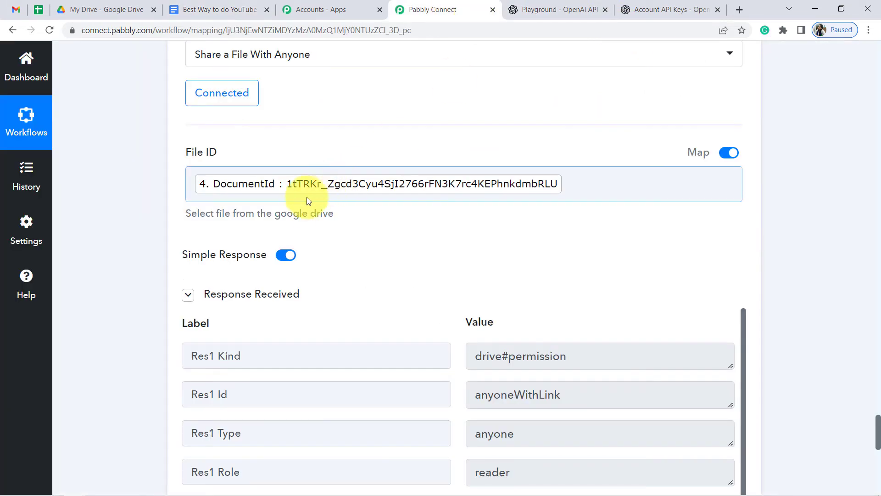
# Review the share action's response fields and enlarge the Res2 ExportLinks Application/pdf value to show the full link.
pyautogui.scroll(-4, 306, 225)
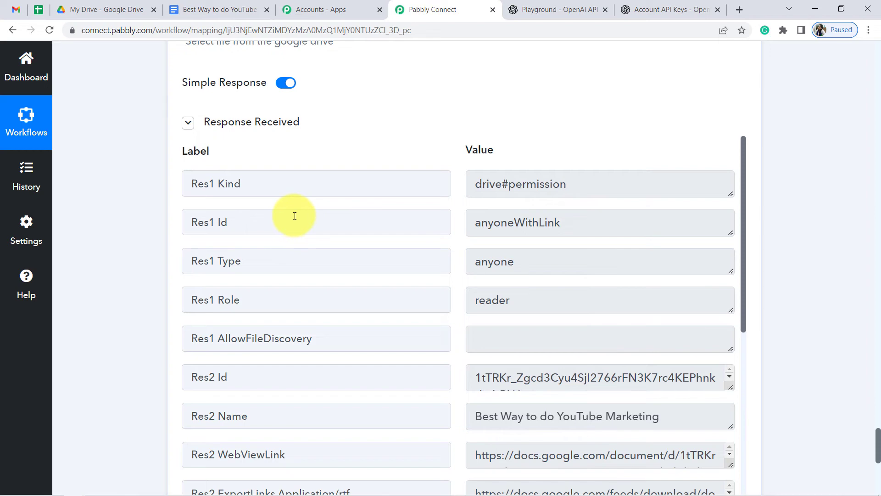
pyautogui.scroll(-5, 384, 285)
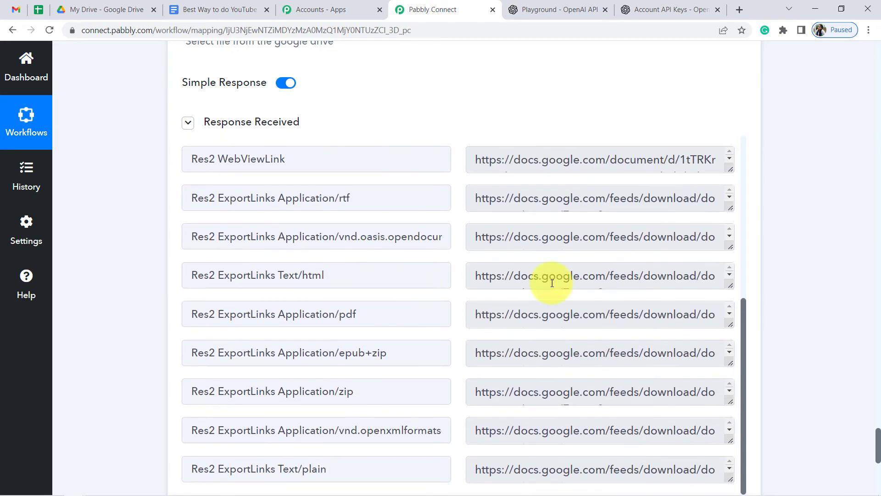
pyautogui.scroll(-3, 491, 142)
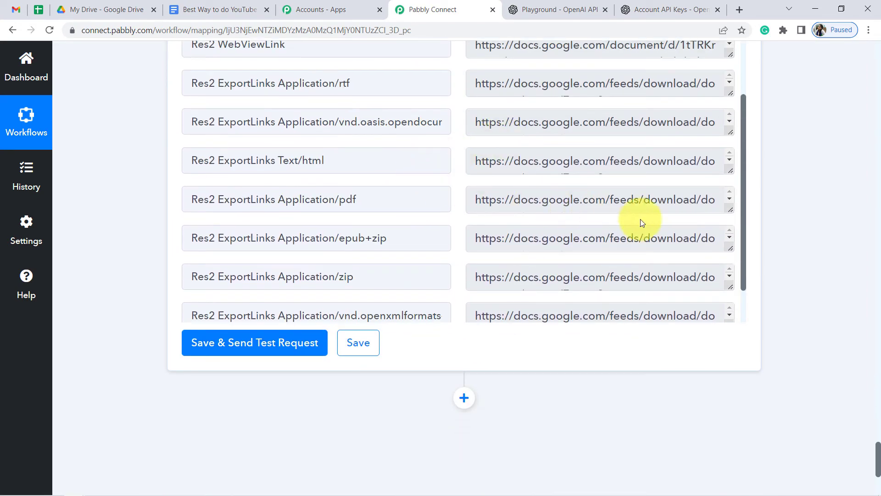
pyautogui.click(726, 203)
pyautogui.scroll(-2, 728, 244)
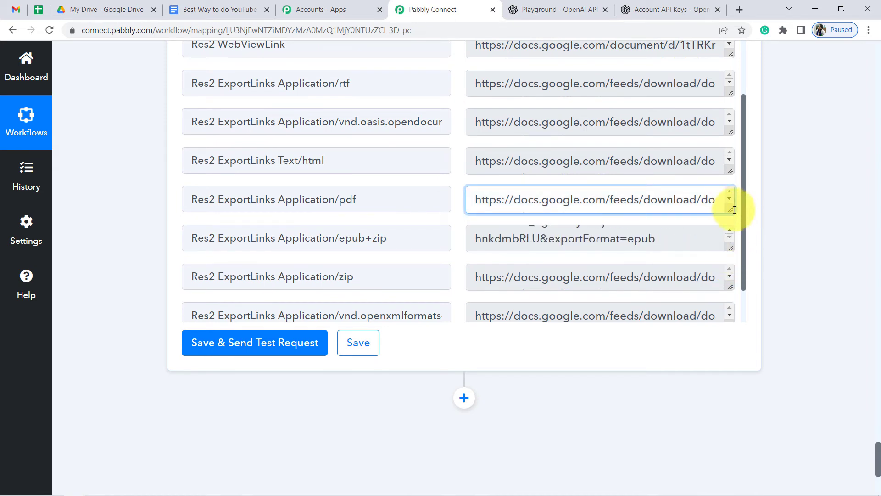
pyautogui.moveTo(728, 215); pyautogui.dragTo(730, 294)
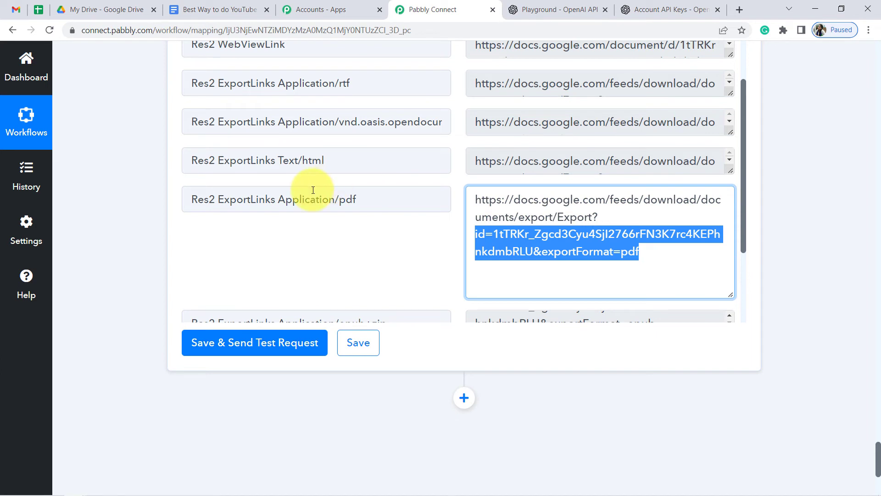
# Copy the full Res2 ExportLinks Application/pdf link and open it in a new browser tab.
pyautogui.click(253, 201)
pyautogui.moveTo(252, 201); pyautogui.dragTo(341, 201)
pyautogui.moveTo(645, 254); pyautogui.dragTo(447, 185)
pyautogui.hotkey('ctrl', 'c')
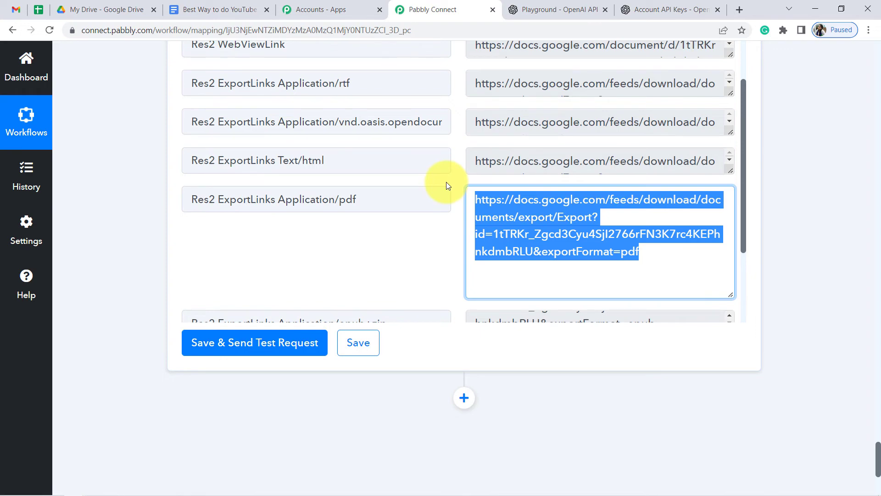
pyautogui.hotkey('ctrl', 't')
pyautogui.hotkey('ctrl', 'v')
pyautogui.press('Return')
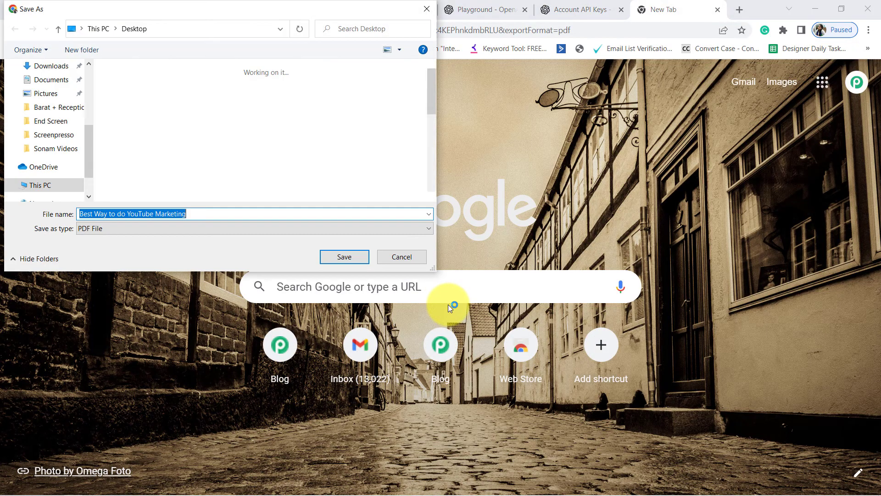
# Save the Best Way to do YouTube Marketing PDF to the Desktop, check its contents and close it.
pyautogui.click(343, 257)
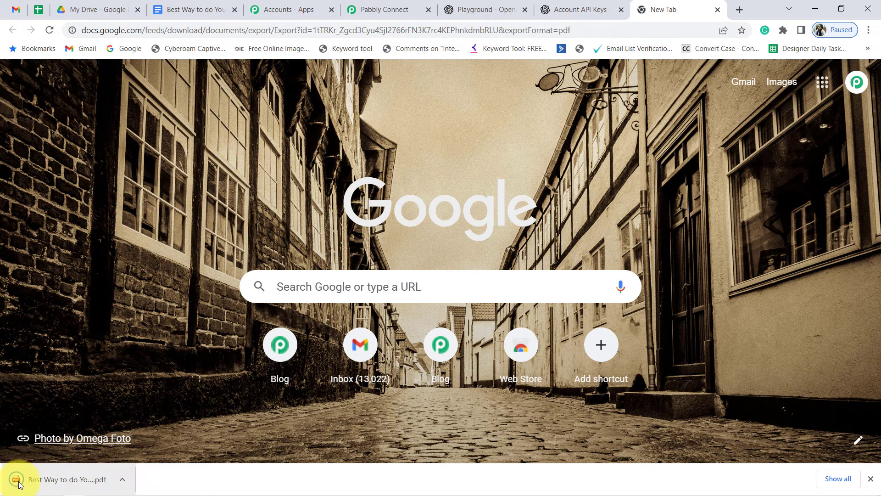
pyautogui.click(21, 485)
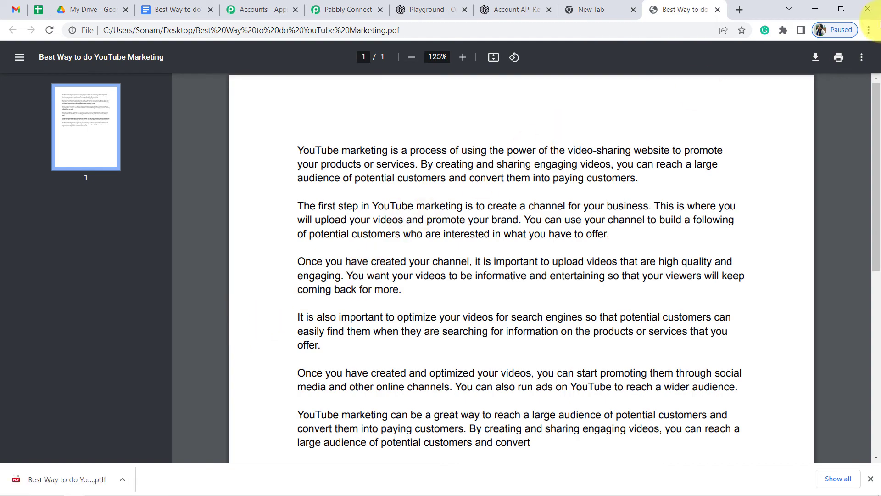
pyautogui.click(717, 9)
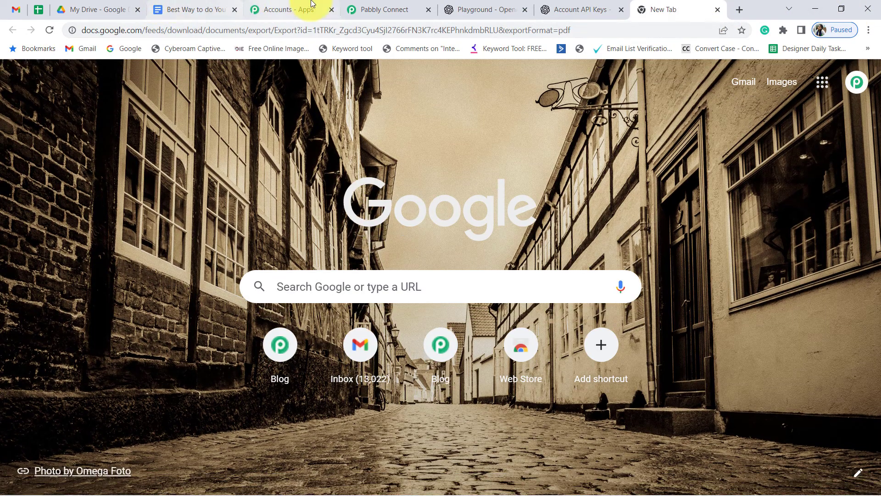
# Return to the Pabbly Connect workflow and add a Gmail action after the share step with the Send Email event.
pyautogui.click(358, 9)
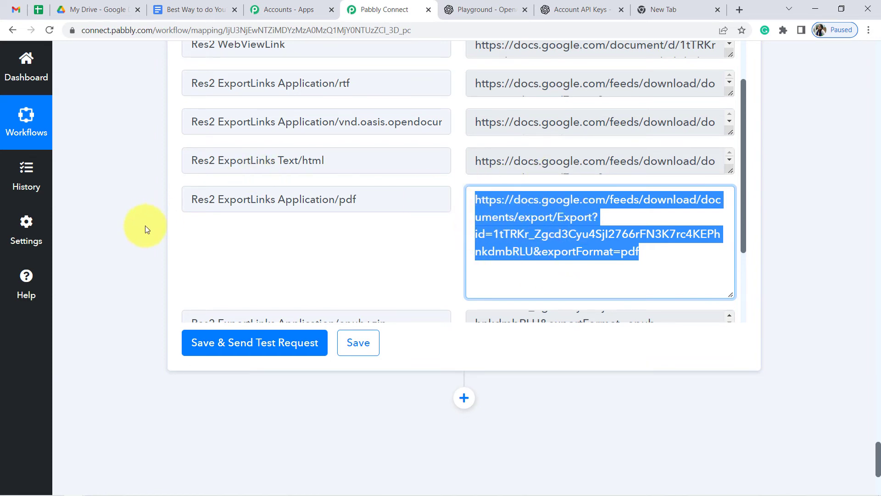
pyautogui.scroll(-5, 129, 256)
pyautogui.click(464, 168)
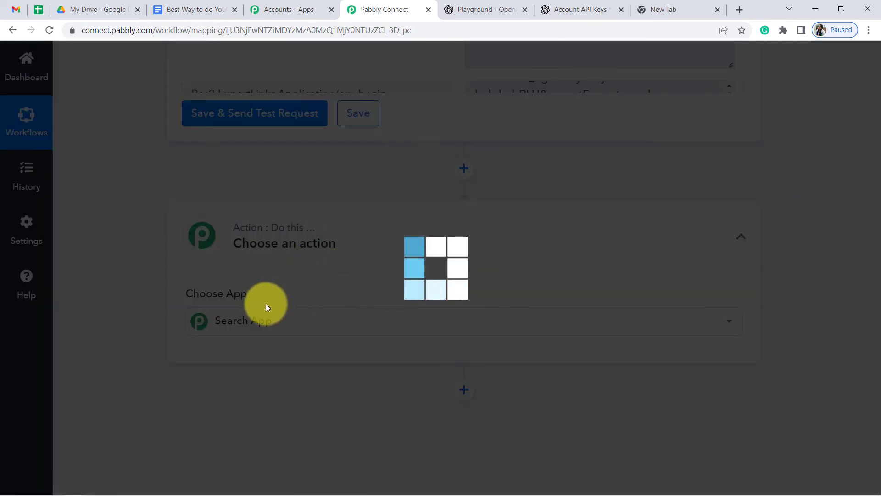
pyautogui.click(237, 331)
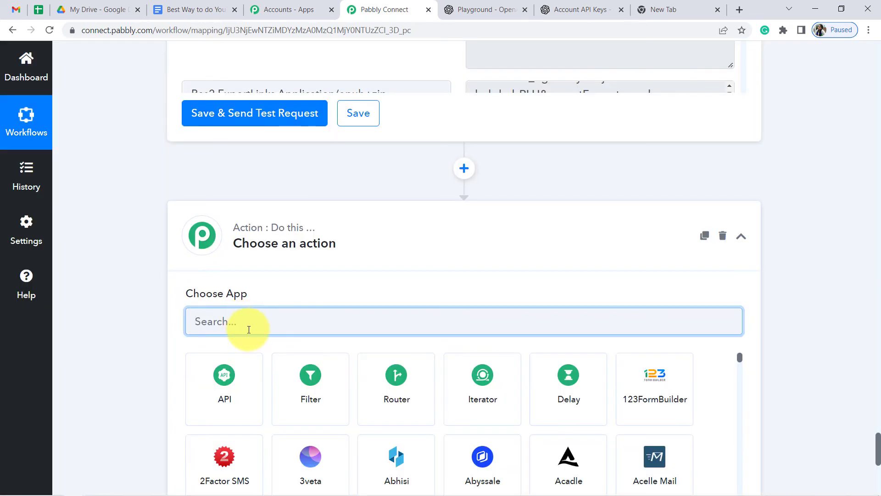
pyautogui.write('gmail')
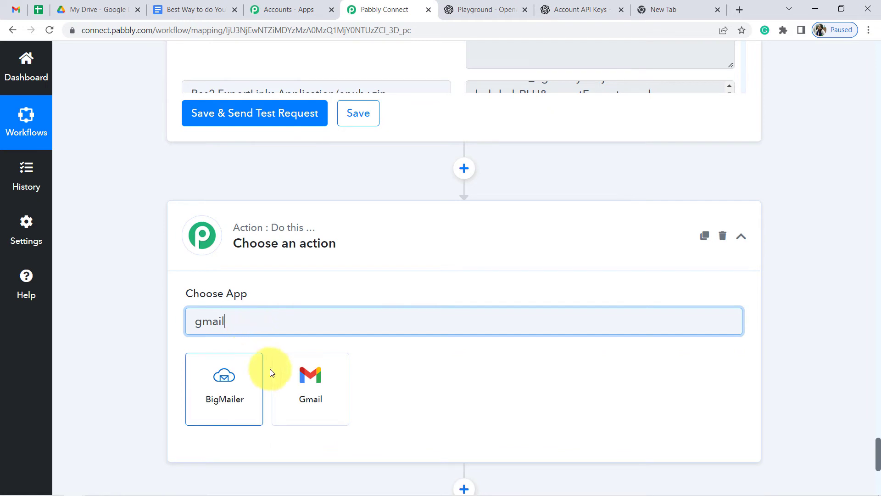
pyautogui.click(299, 373)
pyautogui.click(270, 280)
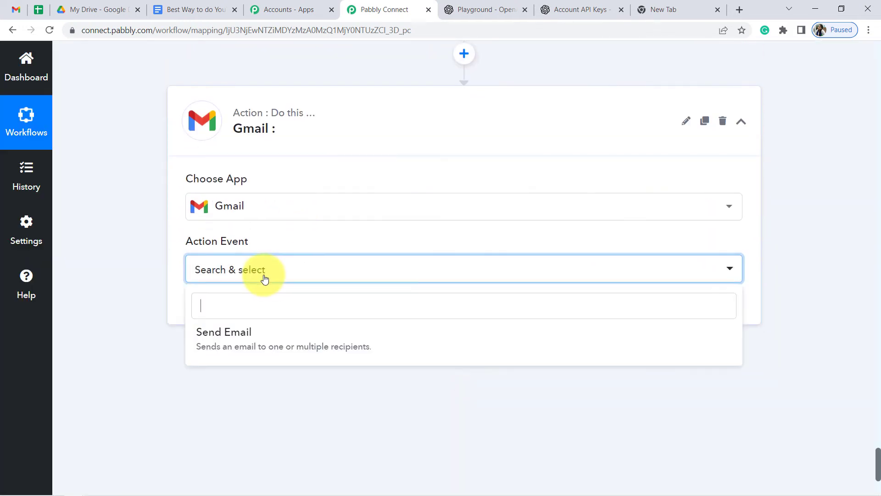
pyautogui.click(218, 347)
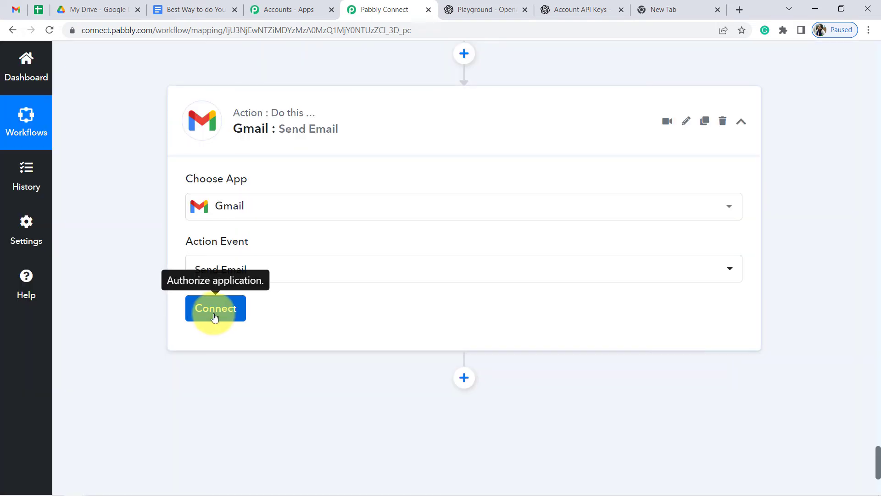
# Add a new Gmail connection to the Send Email action and authorize Pabbly Connect with the chosen Google account.
pyautogui.click(214, 317)
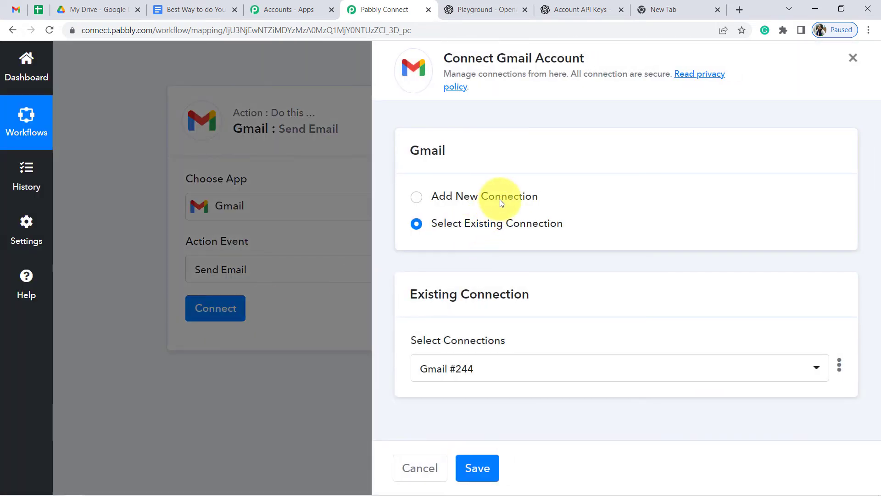
pyautogui.click(500, 197)
pyautogui.click(444, 354)
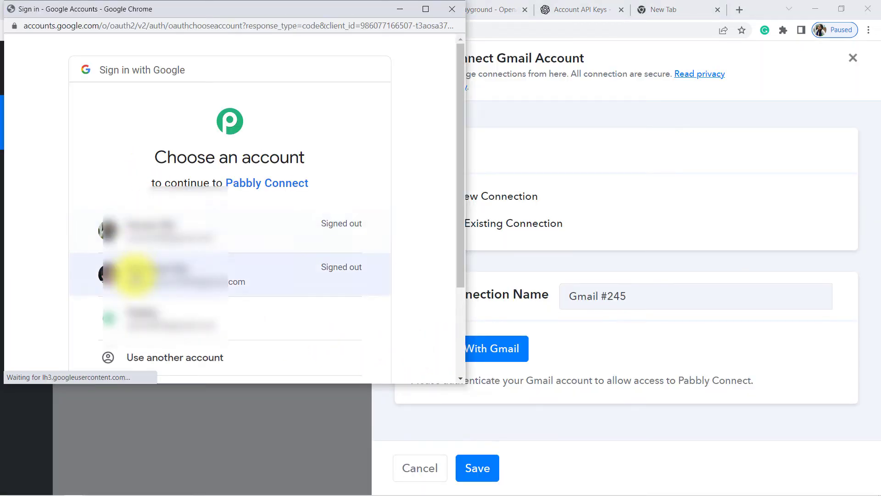
pyautogui.click(135, 298)
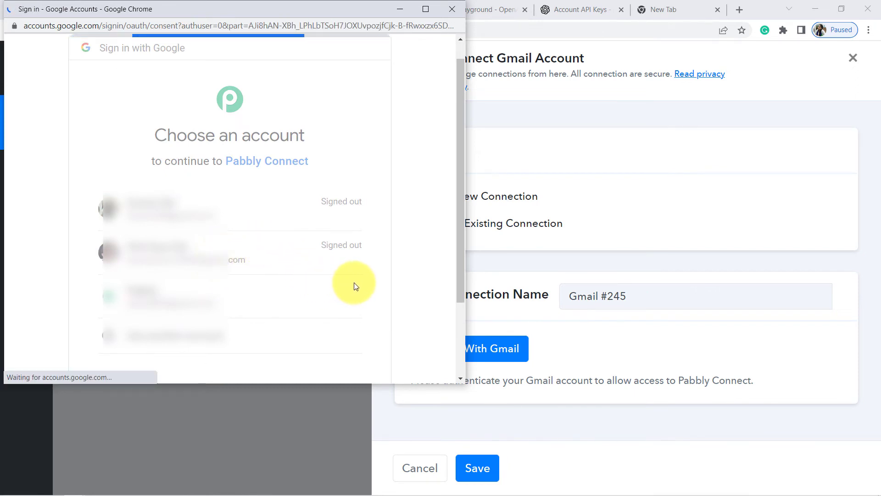
pyautogui.scroll(-5, 354, 285)
pyautogui.click(321, 288)
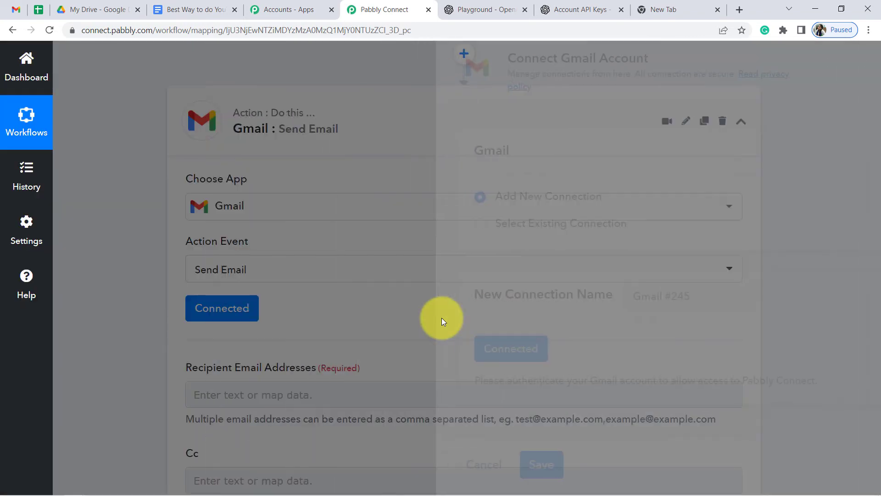
# Enter the two recipients' comma-separated email addresses as the Send Email action's Recipient Email Addresses.
pyautogui.scroll(-3, 309, 252)
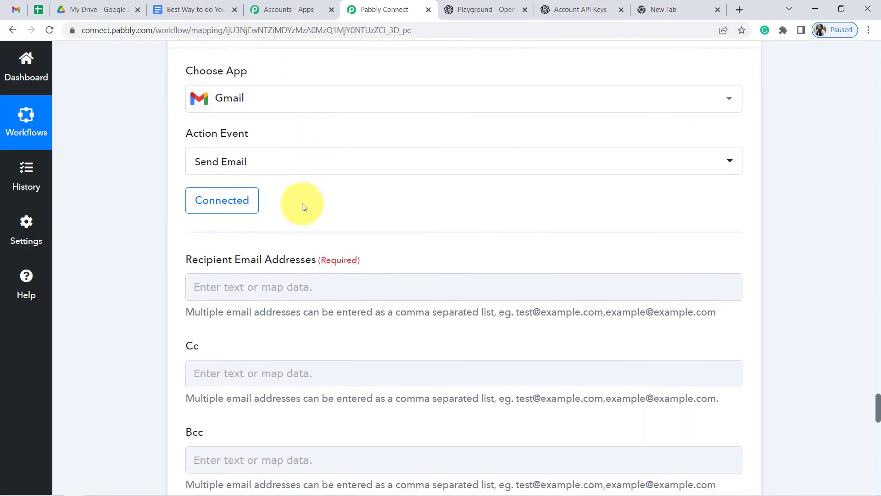
pyautogui.moveTo(222, 252); pyautogui.dragTo(347, 252)
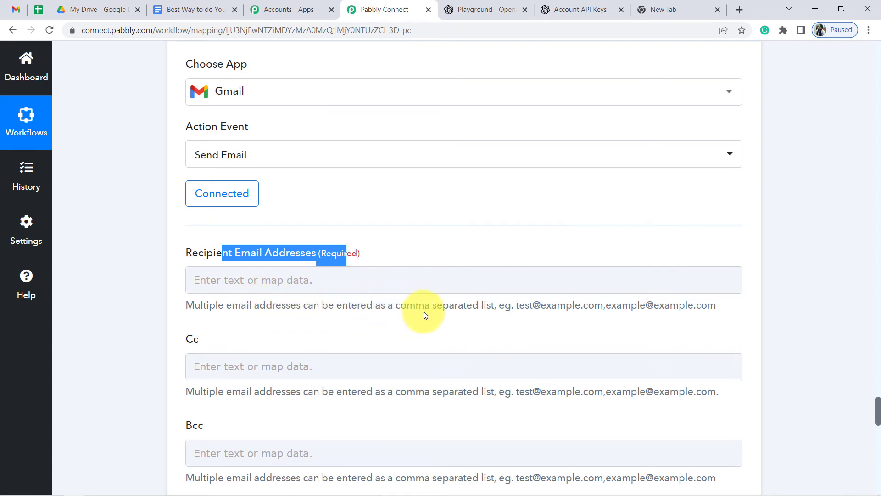
pyautogui.moveTo(510, 308); pyautogui.dragTo(647, 314)
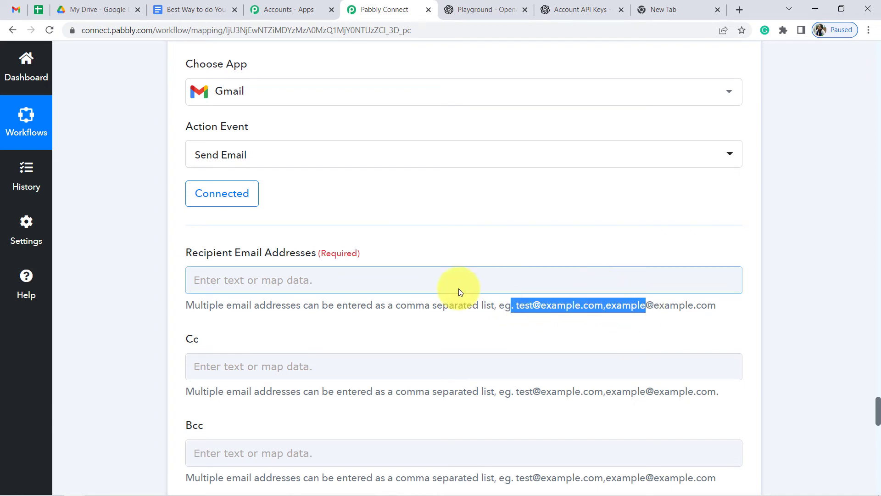
pyautogui.click(195, 277)
pyautogui.write('a')
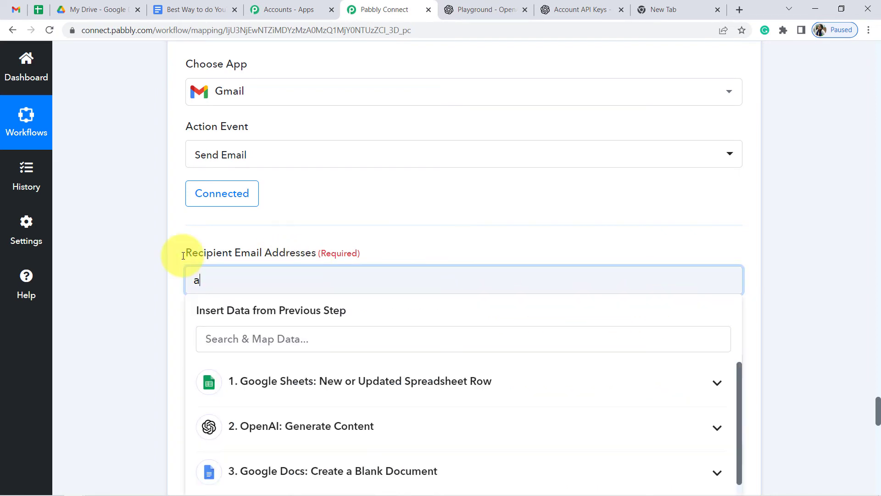
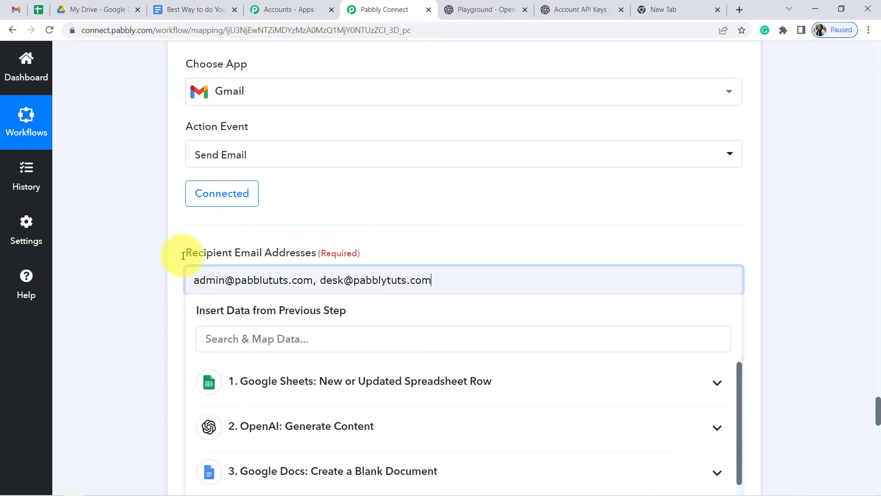
pyautogui.scroll(-3, 183, 255)
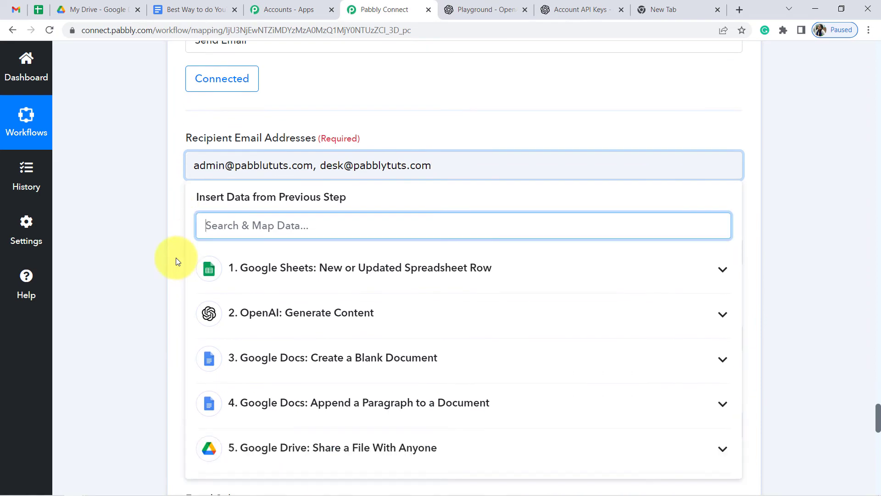
pyautogui.click(175, 257)
# Set Sender Name to "Manager from Pabbly" and Email Subject to "Kindly review this article and share your approval".
pyautogui.scroll(-3, 224, 232)
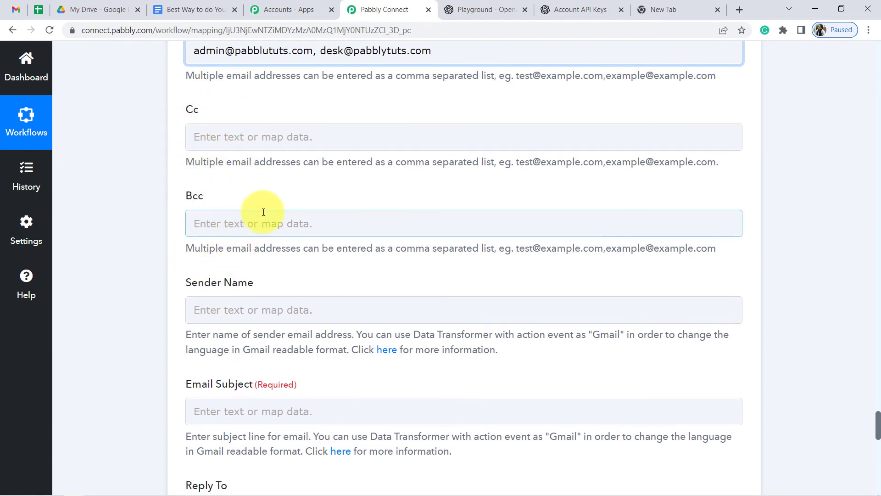
pyautogui.scroll(-3, 264, 210)
pyautogui.click(210, 195)
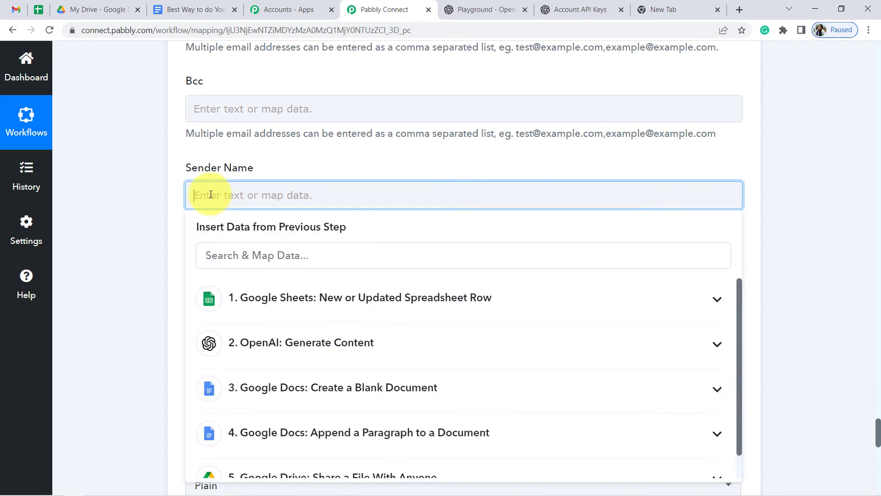
pyautogui.write('Manager from Pabbly')
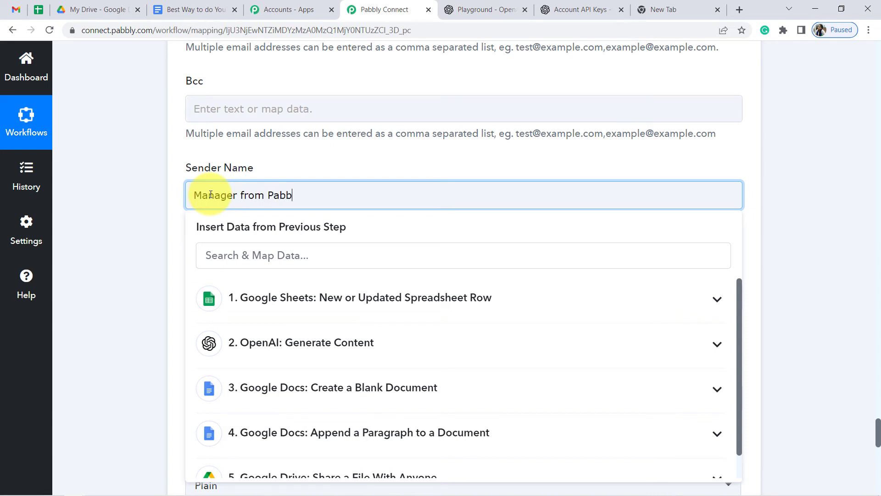
pyautogui.click(153, 236)
pyautogui.scroll(-1, 280, 183)
pyautogui.click(236, 231)
pyautogui.click(226, 239)
pyautogui.write('Kindly review this article and share your approval')
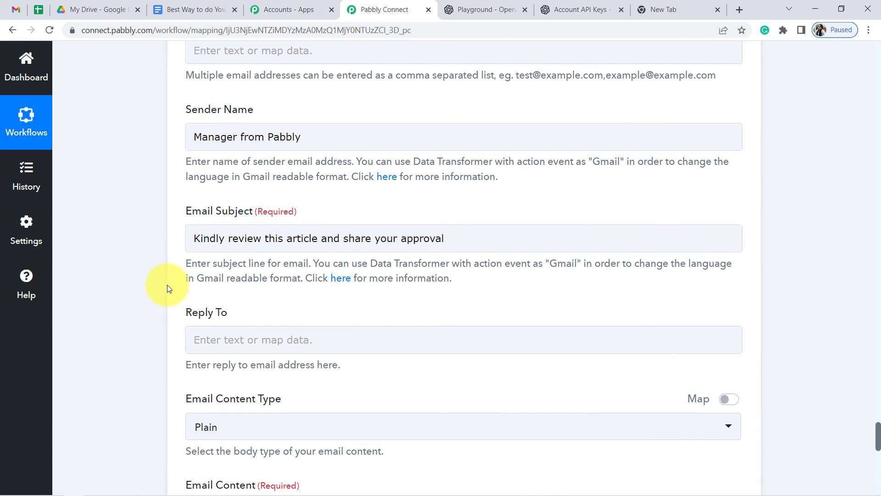
# Leave Reply To empty and set the Email Content Type to Html.
pyautogui.scroll(-2, 167, 287)
pyautogui.click(191, 227)
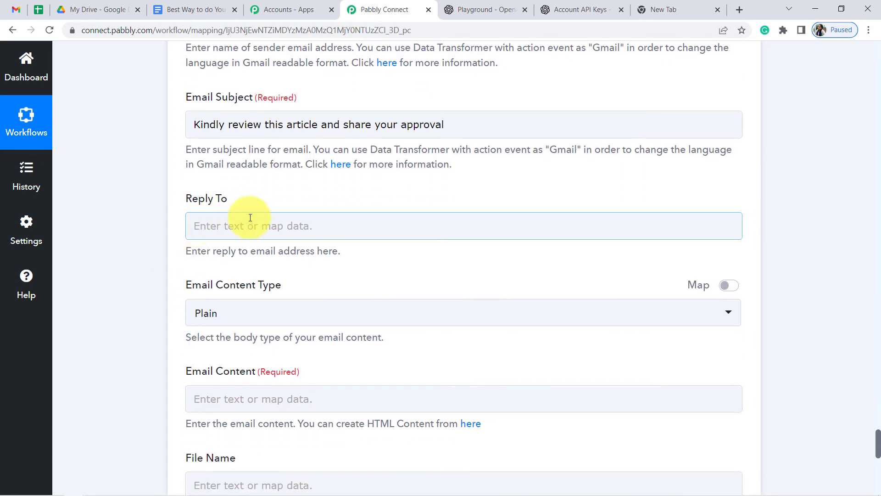
pyautogui.scroll(-3, 231, 218)
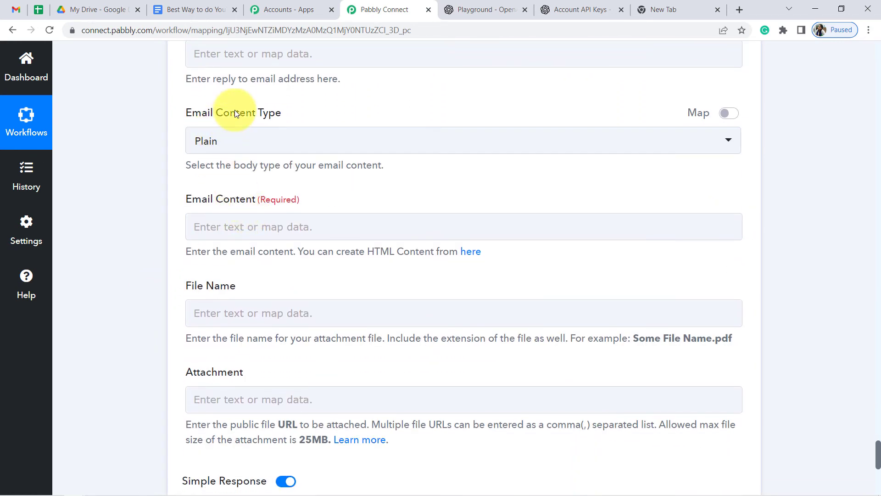
pyautogui.click(211, 146)
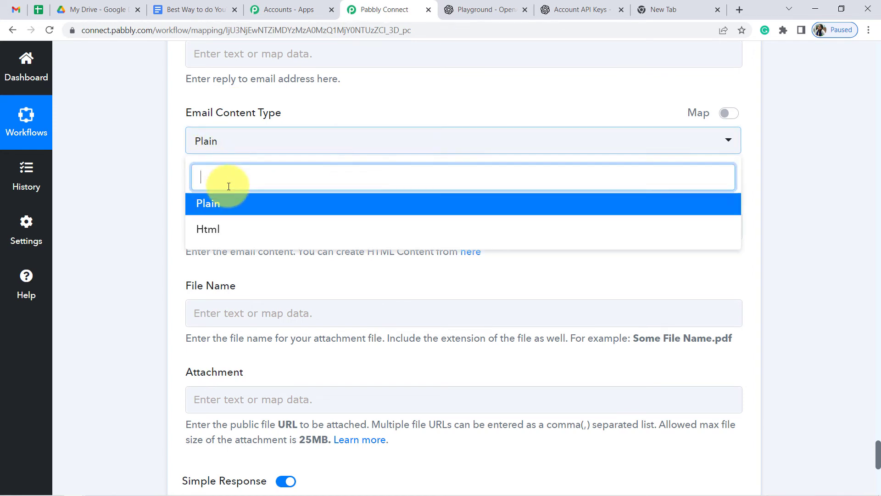
pyautogui.click(199, 232)
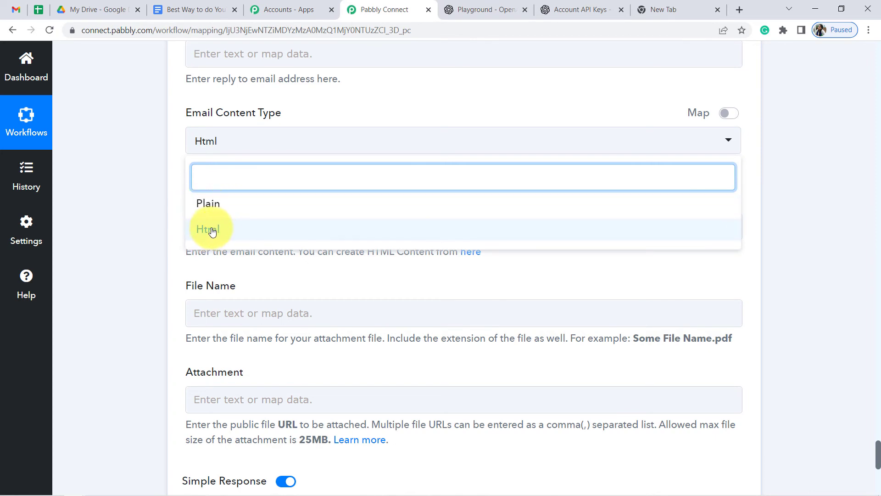
pyautogui.click(137, 226)
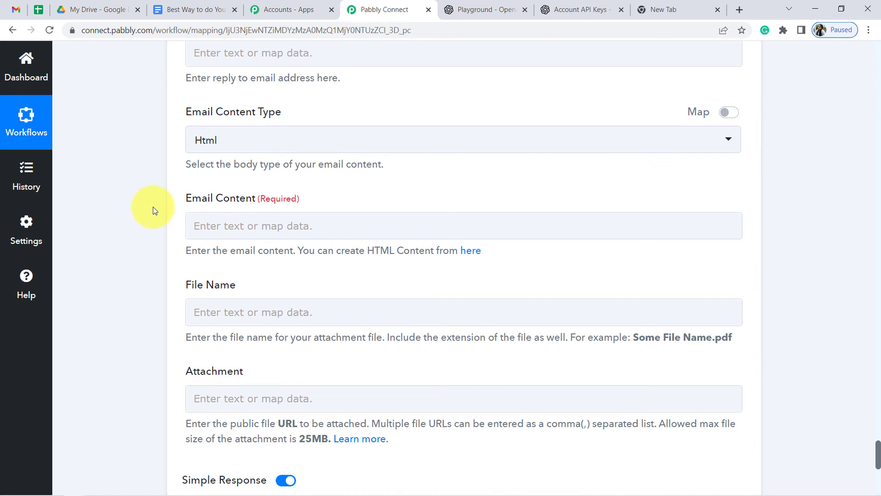
# Copy the prepared blog review message from the other open window and paste it into Email Content.
pyautogui.scroll(-3, 152, 206)
pyautogui.moveTo(262, 91); pyautogui.dragTo(293, 91)
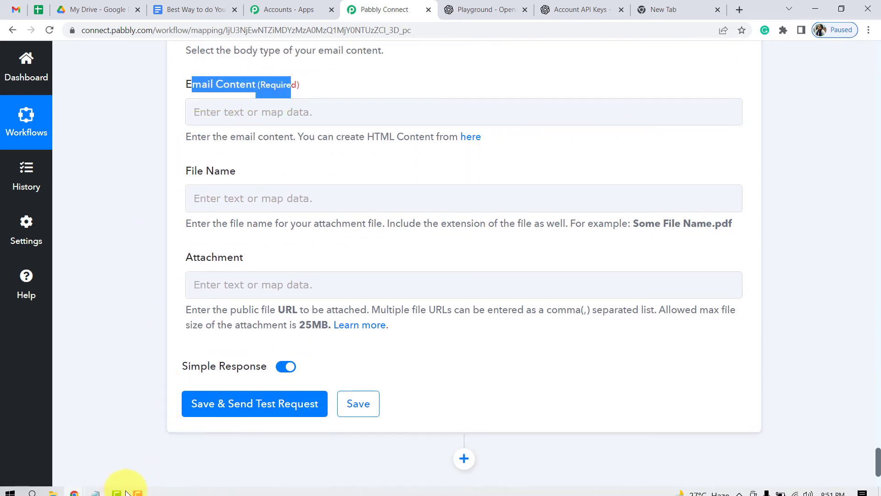
pyautogui.click(94, 488)
pyautogui.click(240, 198)
pyautogui.moveTo(259, 339); pyautogui.dragTo(131, 77)
pyautogui.hotkey('ctrl', 'c')
pyautogui.click(96, 155)
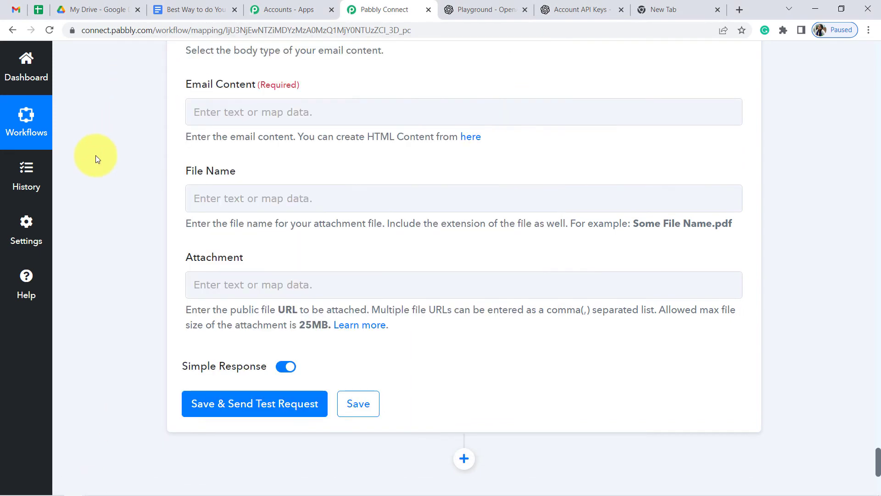
pyautogui.click(245, 114)
pyautogui.hotkey('ctrl', 'v')
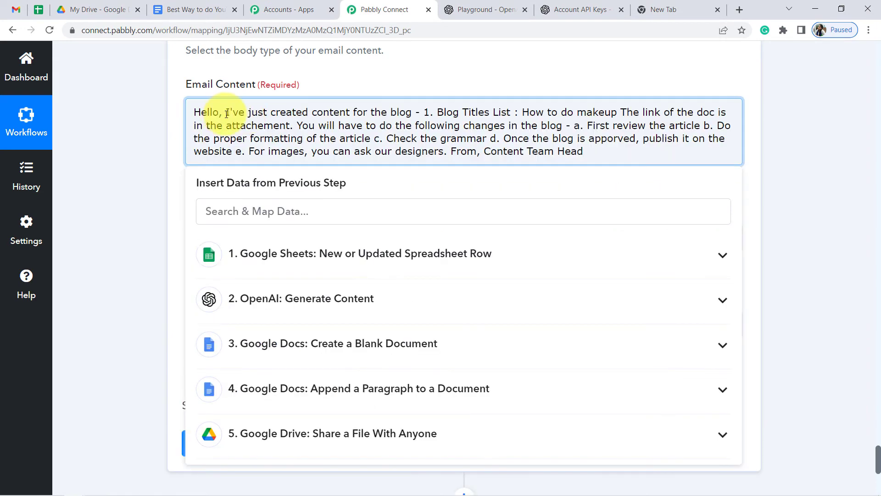
# Put the greeting on its own line, remove the sample "How to do makeup" title entry and add line breaks in its place.
pyautogui.click(226, 114)
pyautogui.press('Return')
pyautogui.press('Return')
pyautogui.moveTo(291, 139); pyautogui.dragTo(579, 118)
pyautogui.click(373, 134)
pyautogui.press('BackSpace')
pyautogui.press('Return')
pyautogui.press('Return')
pyautogui.press('Return')
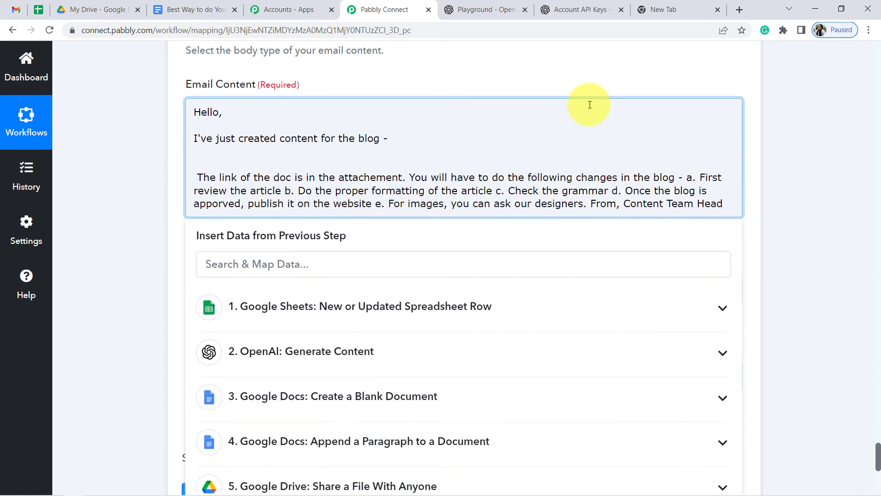
# Map Bog Titles from the Google Sheets step after "content for the blog -" and trim the extra spacing before the next sentence.
pyautogui.click(313, 307)
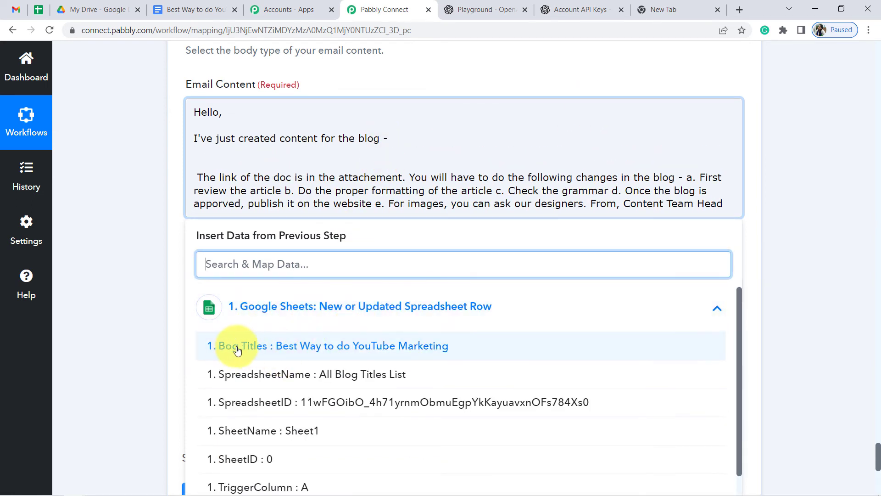
pyautogui.click(332, 347)
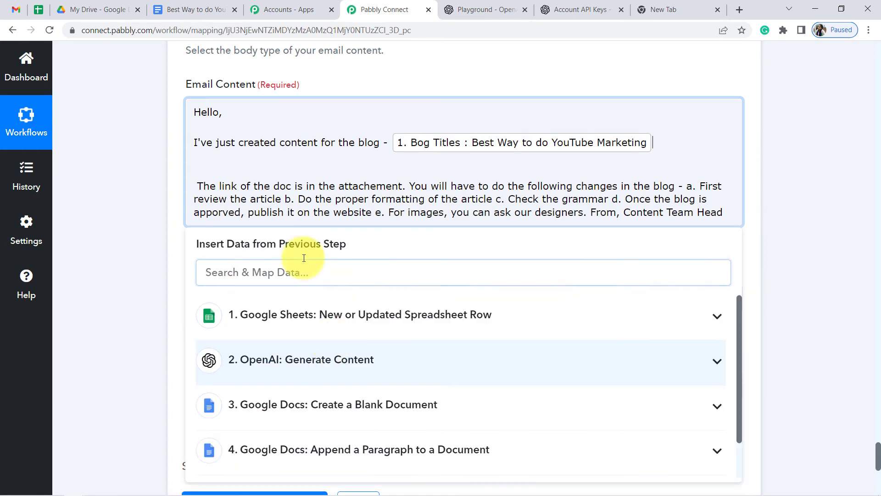
pyautogui.click(209, 172)
pyautogui.press('Delete')
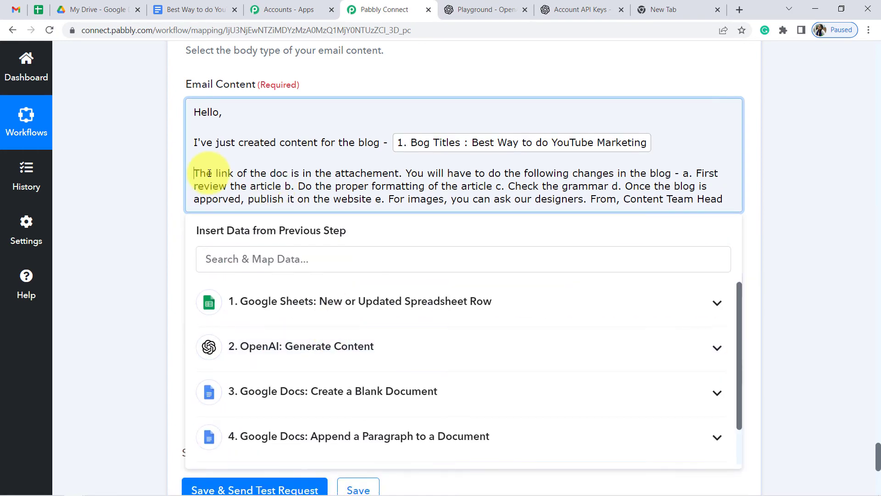
# Split the attachment sentence and the "You will have to do the following changes in the blog -" line into separate paragraphs before the list.
pyautogui.click(407, 173)
pyautogui.press('Return')
pyautogui.press('Return')
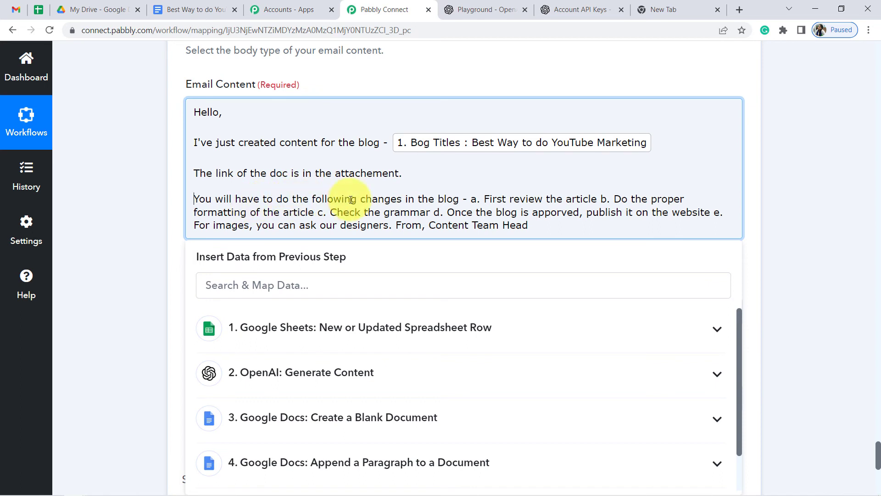
pyautogui.click(459, 200)
pyautogui.press('Return')
pyautogui.press('Return')
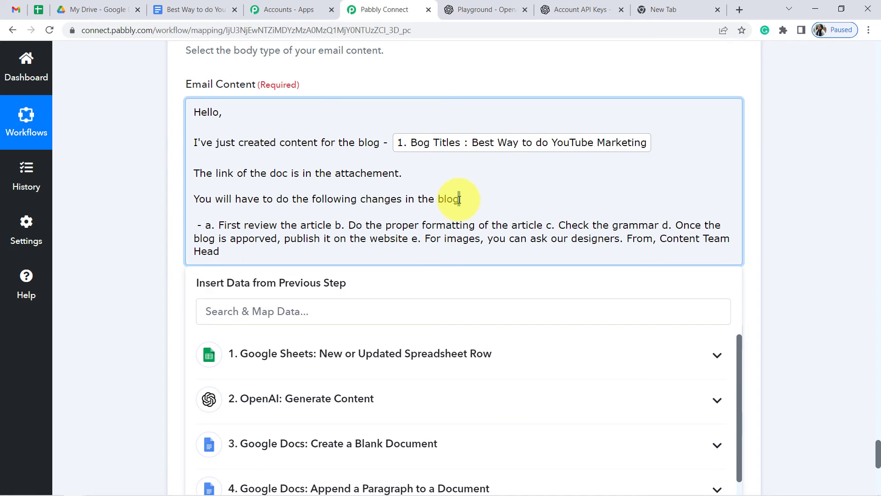
pyautogui.click(466, 199)
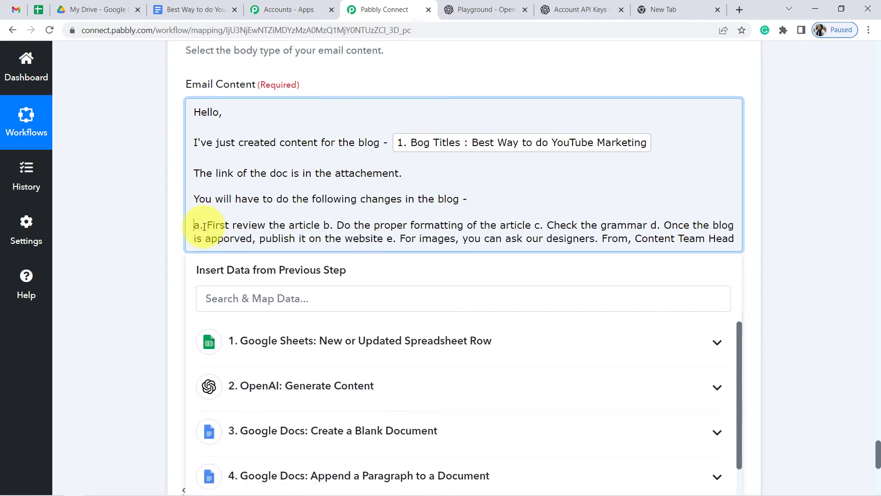
pyautogui.click(204, 225)
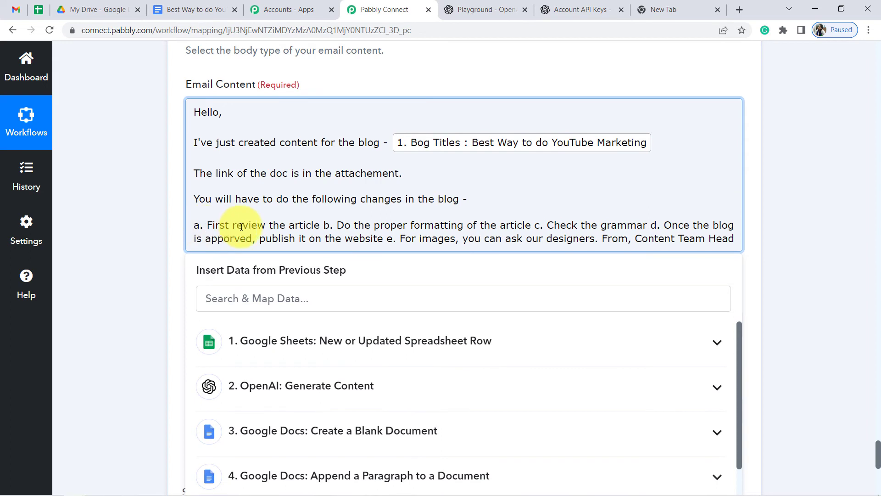
# Put each of the blog review instructions, items a to e, on its own line in Email Content.
pyautogui.click(326, 225)
pyautogui.press('Return')
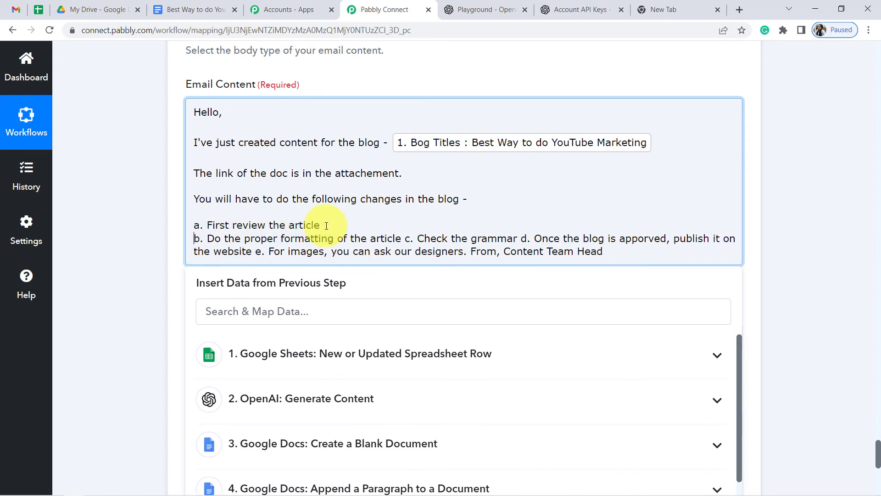
pyautogui.click(406, 240)
pyautogui.press('Return')
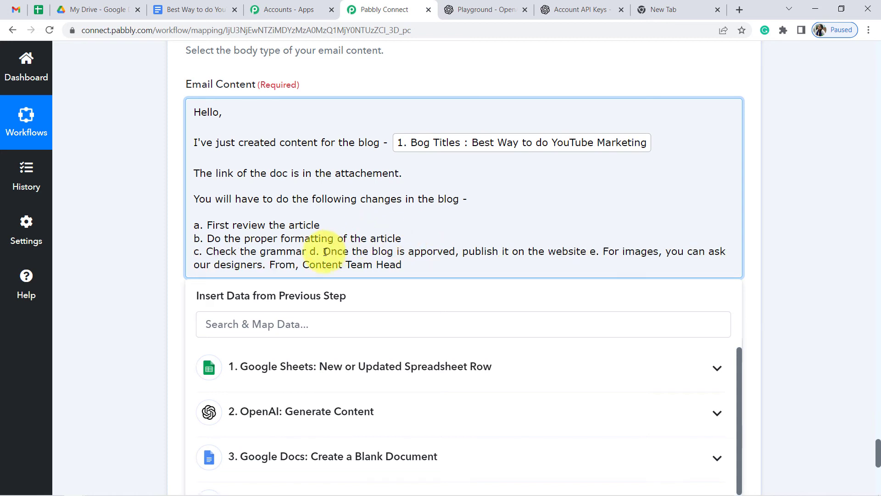
pyautogui.click(312, 252)
pyautogui.press('Return')
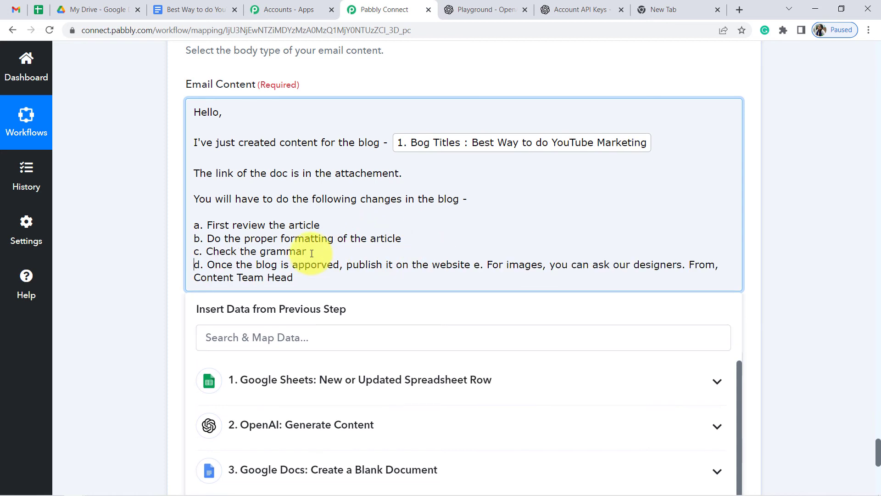
pyautogui.moveTo(384, 264); pyautogui.dragTo(468, 267)
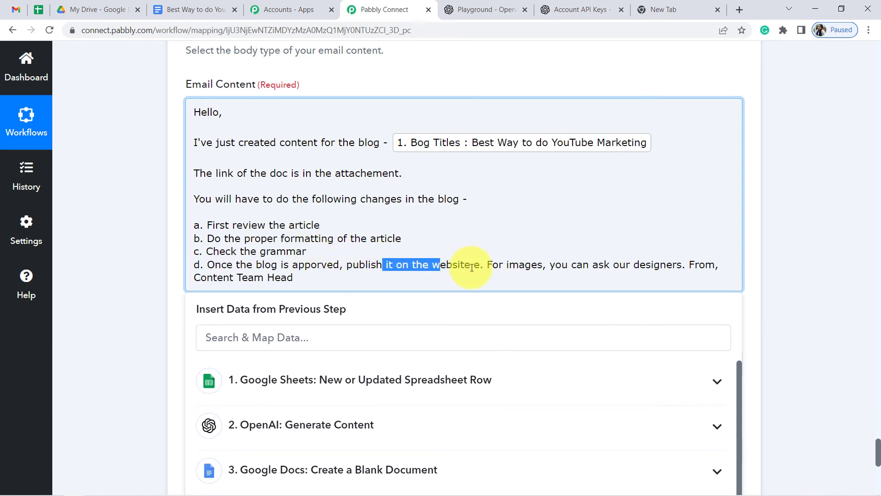
pyautogui.click(472, 266)
pyautogui.press('Return')
pyautogui.press('Return')
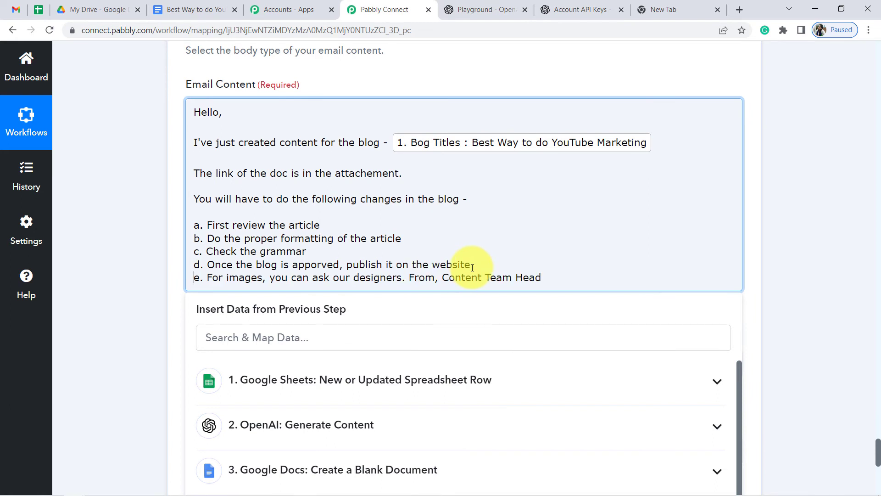
pyautogui.press('BackSpace')
# Separate the sign-off from the list with a blank line and put "From," and "Content Team Head" on separate lines.
pyautogui.moveTo(310, 277); pyautogui.dragTo(379, 277)
pyautogui.scroll(-3, 495, 251)
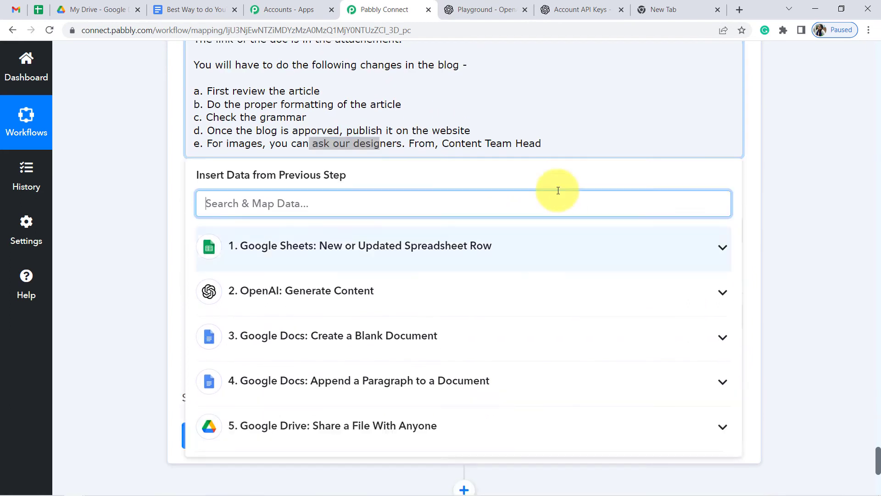
pyautogui.click(410, 144)
pyautogui.press('Return')
pyautogui.press('Return')
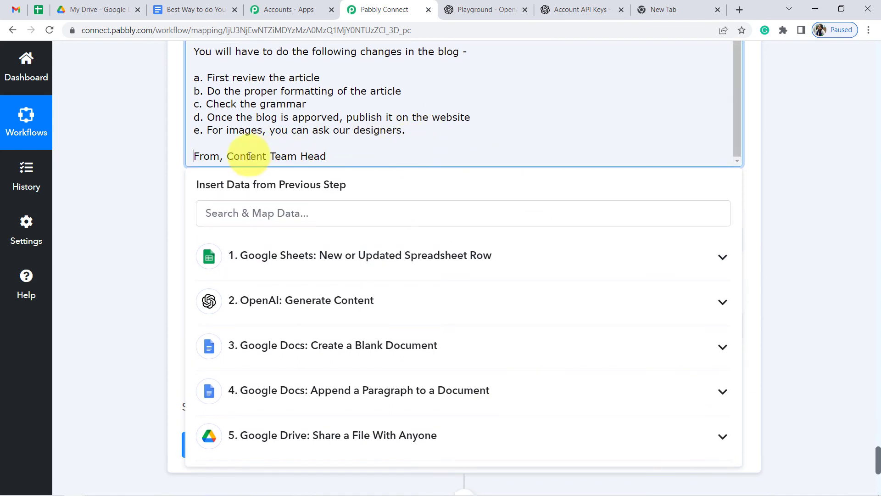
pyautogui.click(227, 157)
pyautogui.press('Return')
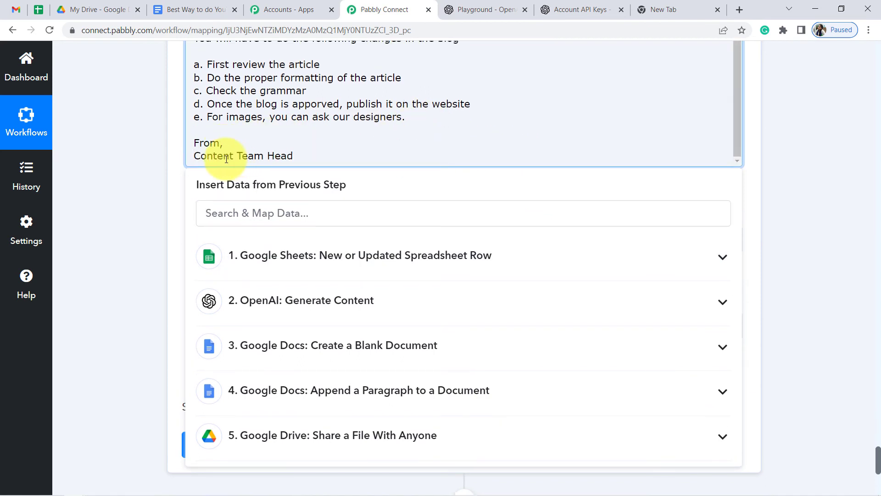
pyautogui.click(279, 193)
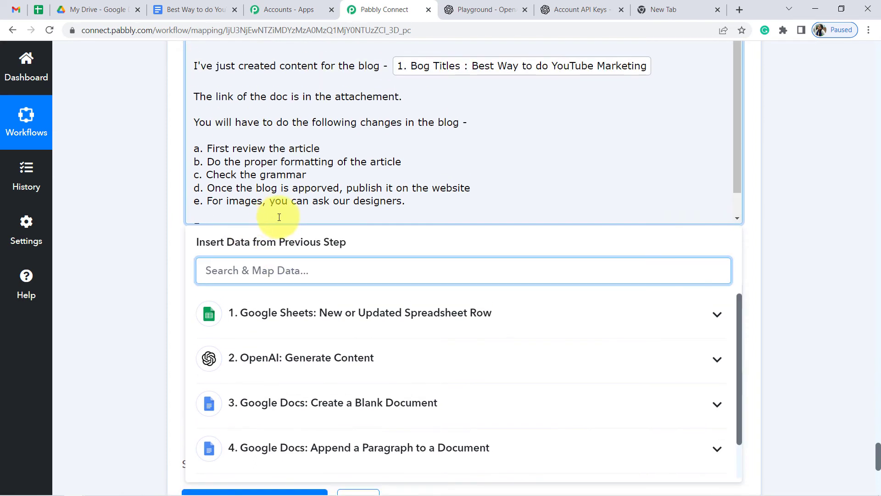
pyautogui.scroll(3, 276, 215)
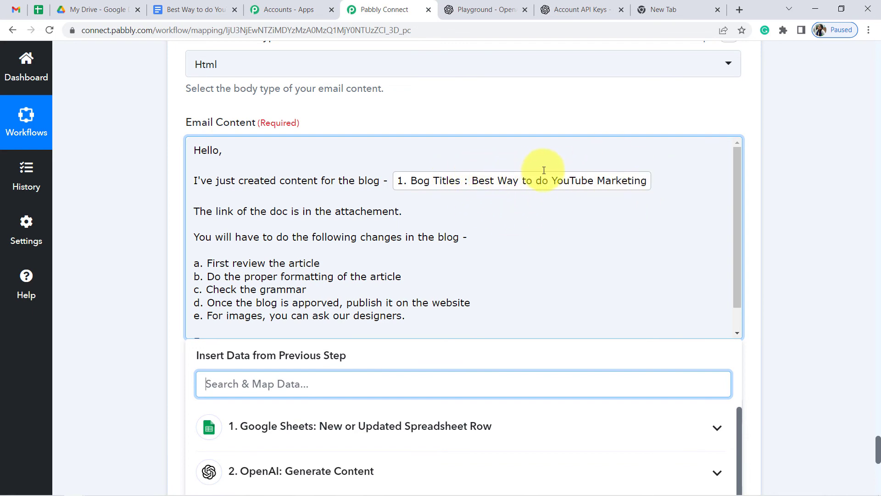
pyautogui.scroll(-3, 149, 324)
pyautogui.click(147, 323)
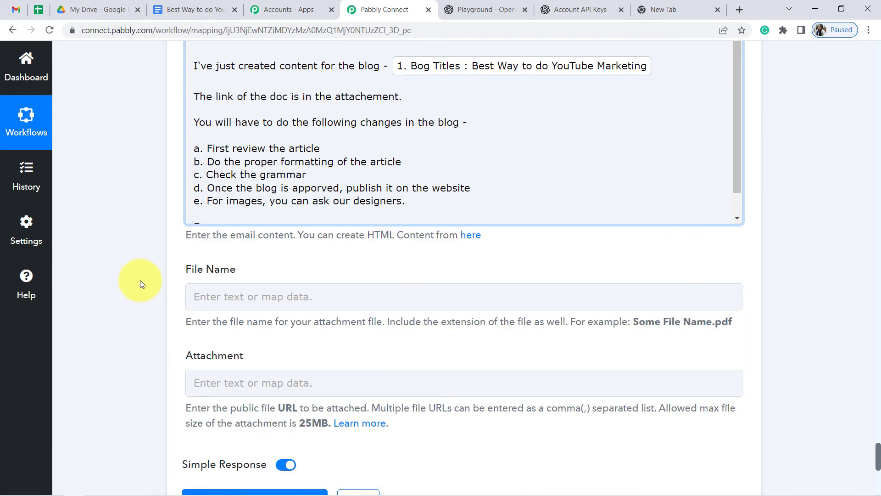
# Search the mapping data for "pdf" and map Res2 ExportLinks Application/pdf from the Google Drive step as the Attachment.
pyautogui.scroll(-5, 147, 257)
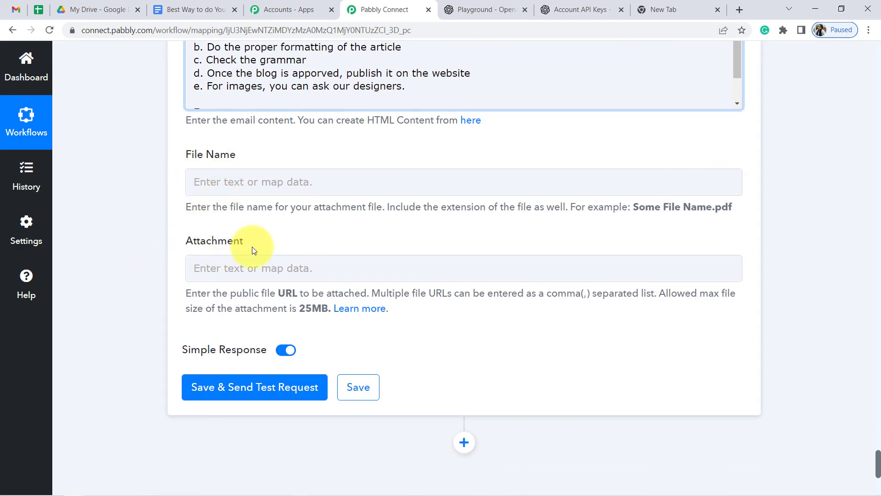
pyautogui.click(215, 271)
pyautogui.scroll(-5, 207, 238)
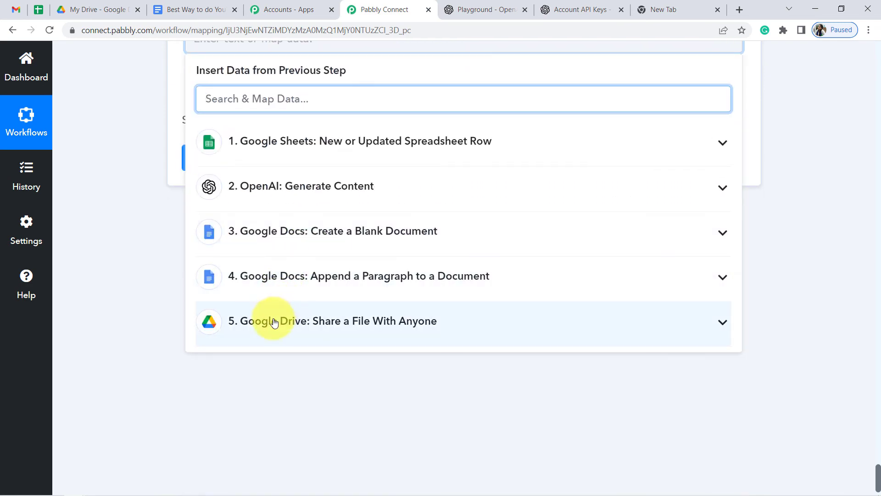
pyautogui.click(274, 321)
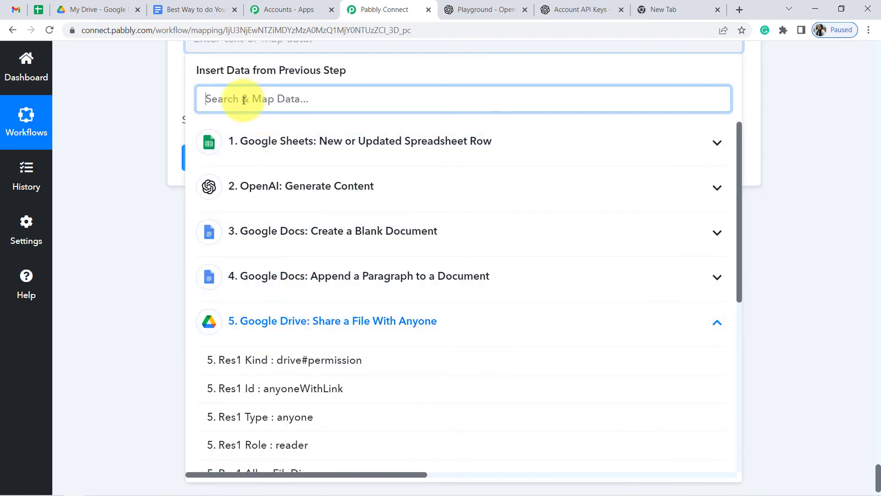
pyautogui.write('pdf')
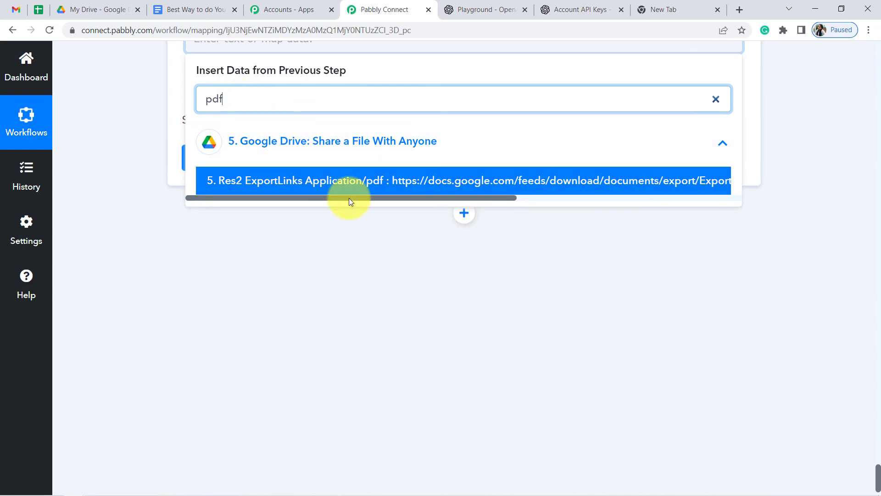
pyautogui.click(334, 186)
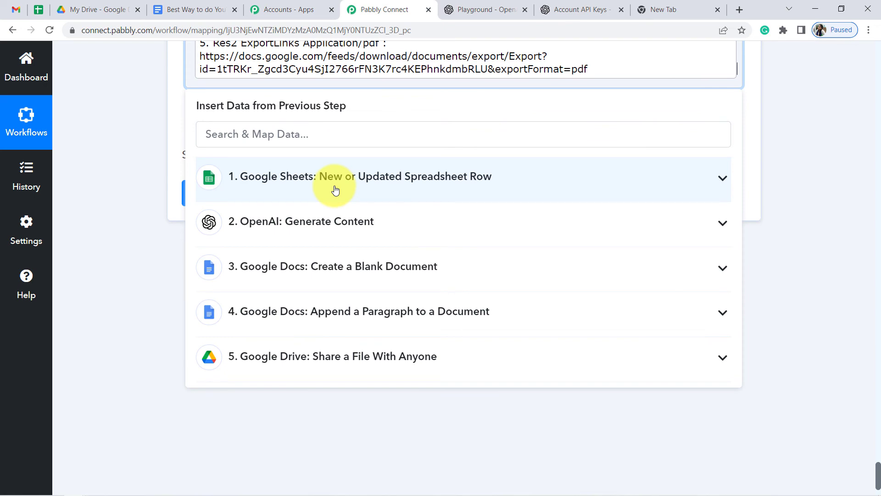
pyautogui.click(128, 189)
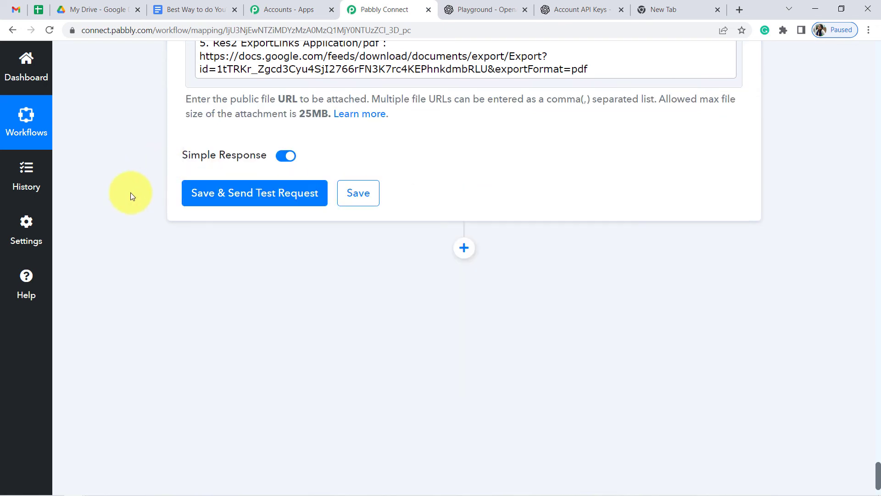
# Map Bog Titles from the Google Sheets step as the attachment's File Name.
pyautogui.scroll(5, 138, 197)
pyautogui.click(197, 182)
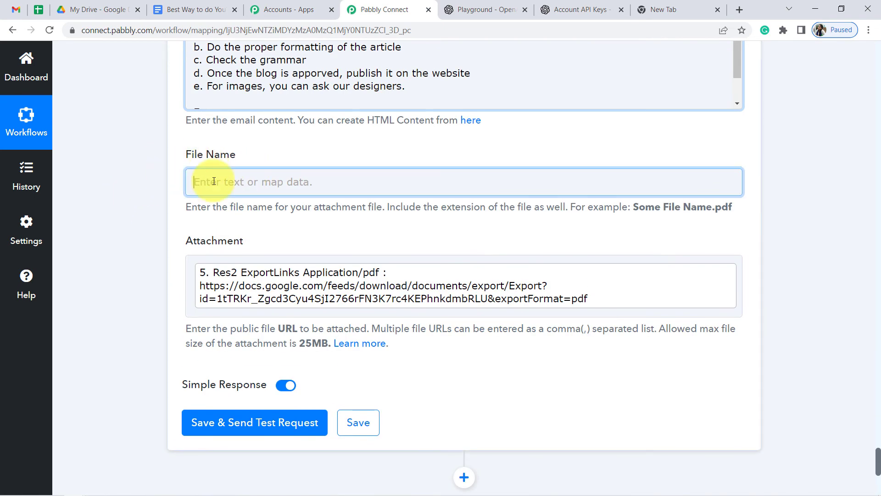
pyautogui.click(269, 288)
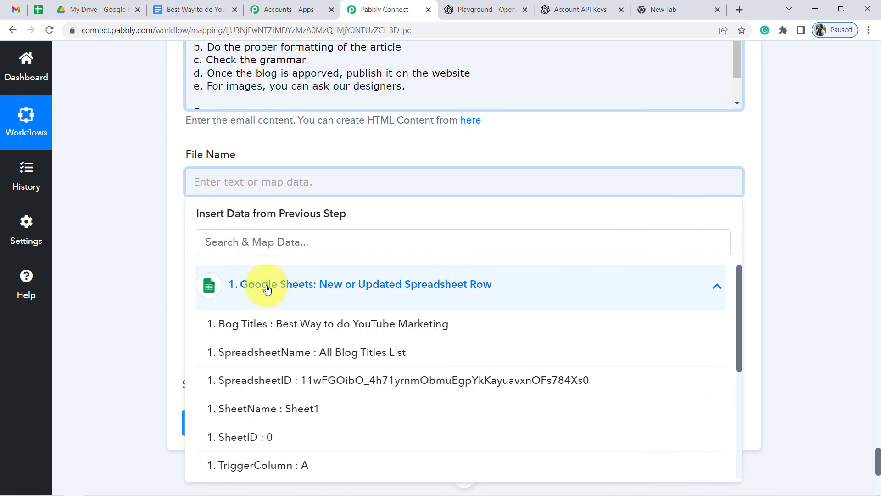
pyautogui.click(356, 330)
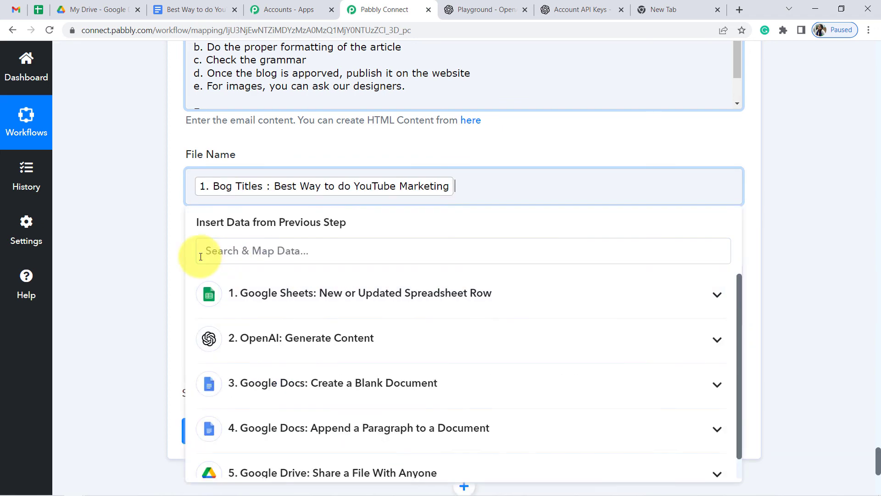
pyautogui.click(165, 266)
pyautogui.scroll(-3, 150, 292)
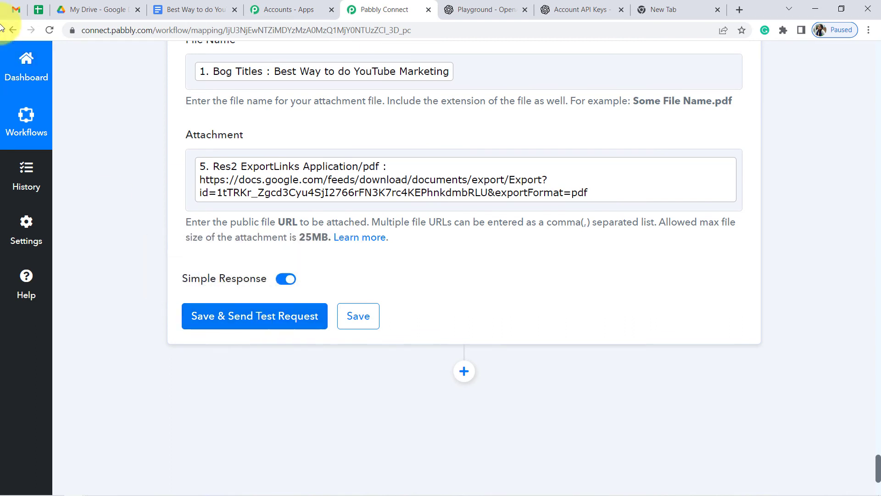
# Check the Gmail inbox, return to Pabbly Connect to save and test the email action, and review its Response Result Status.
pyautogui.click(15, 11)
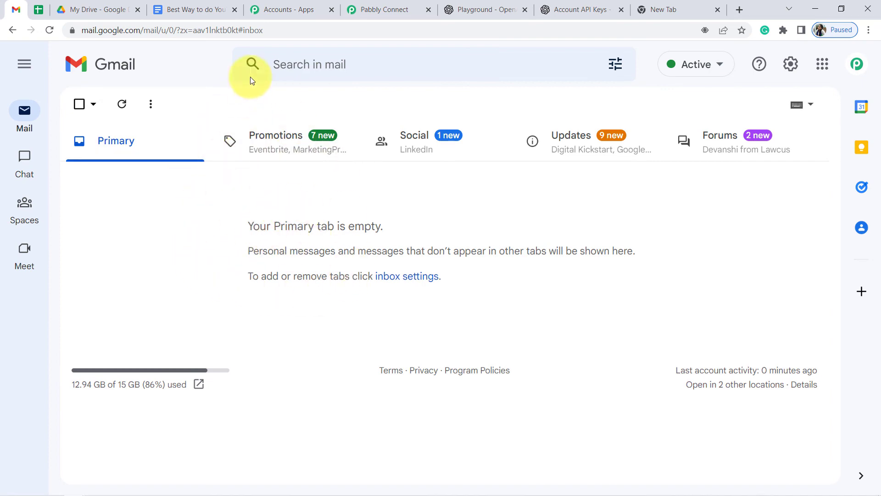
pyautogui.click(367, 9)
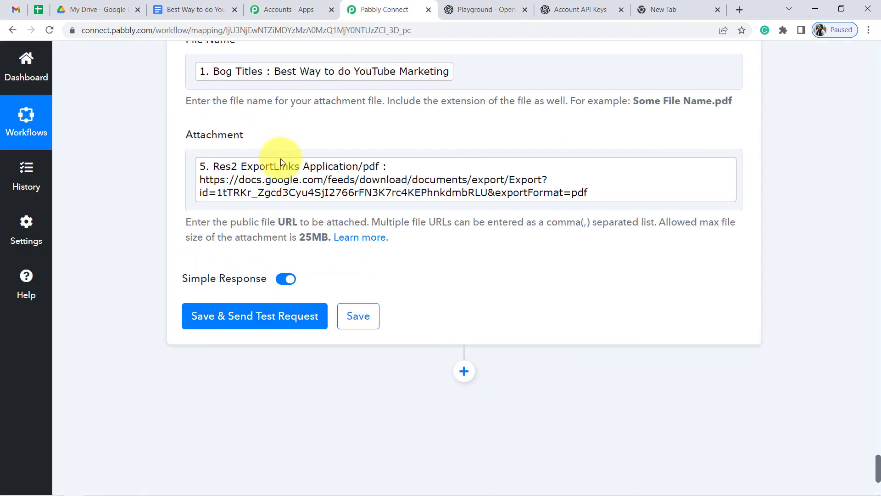
pyautogui.click(237, 315)
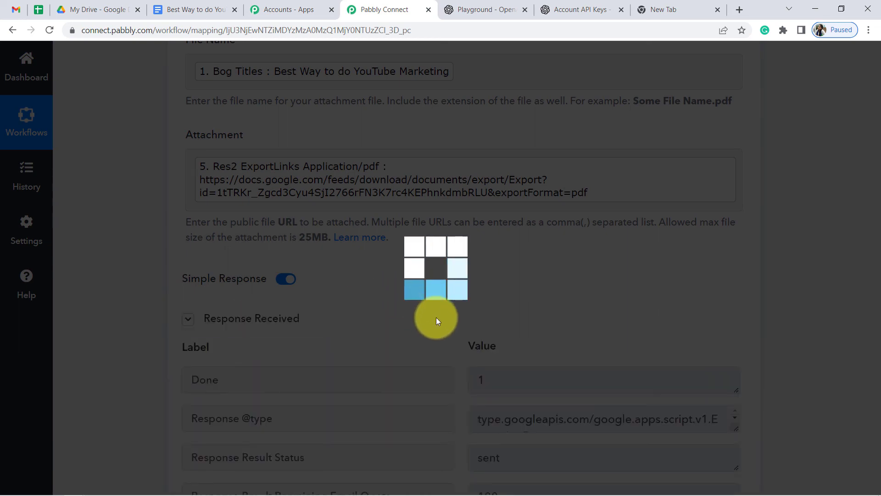
pyautogui.scroll(-4, 427, 299)
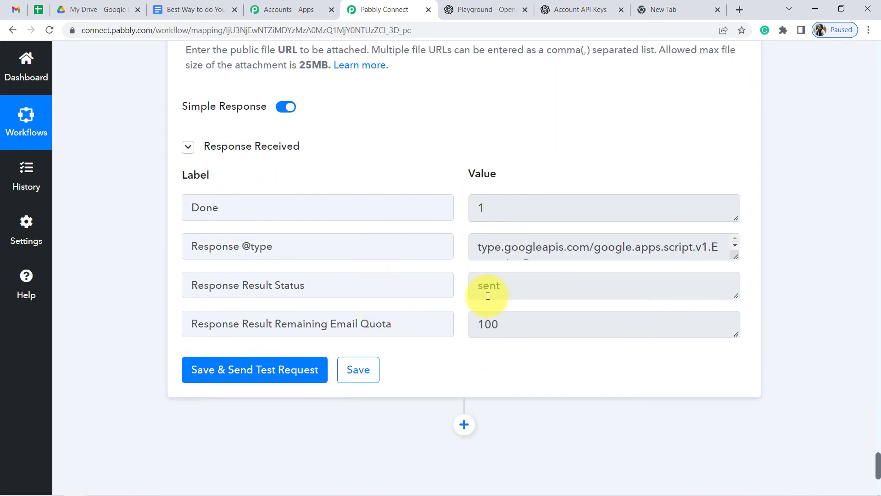
pyautogui.moveTo(301, 286); pyautogui.dragTo(189, 285)
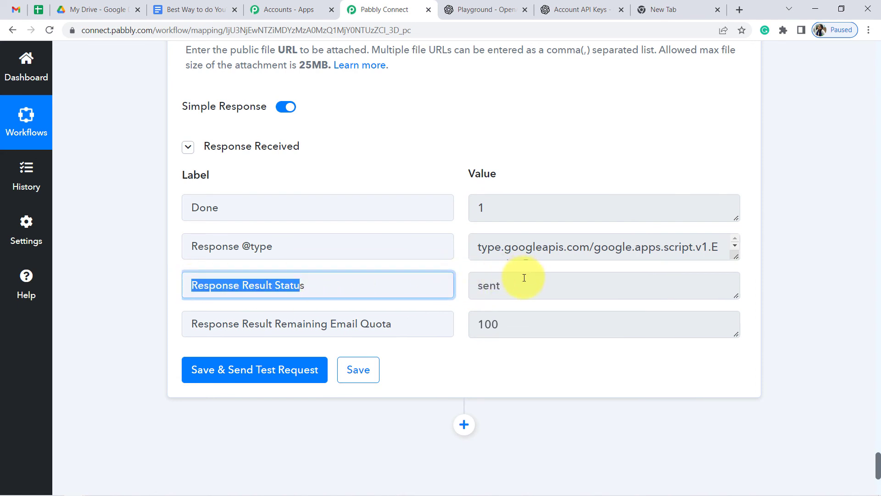
pyautogui.moveTo(522, 276); pyautogui.dragTo(428, 278)
# Switch to Gmail, refresh the inbox, open the "Kindly review this article and share your approval" email and examine its body formatting.
pyautogui.click(14, 9)
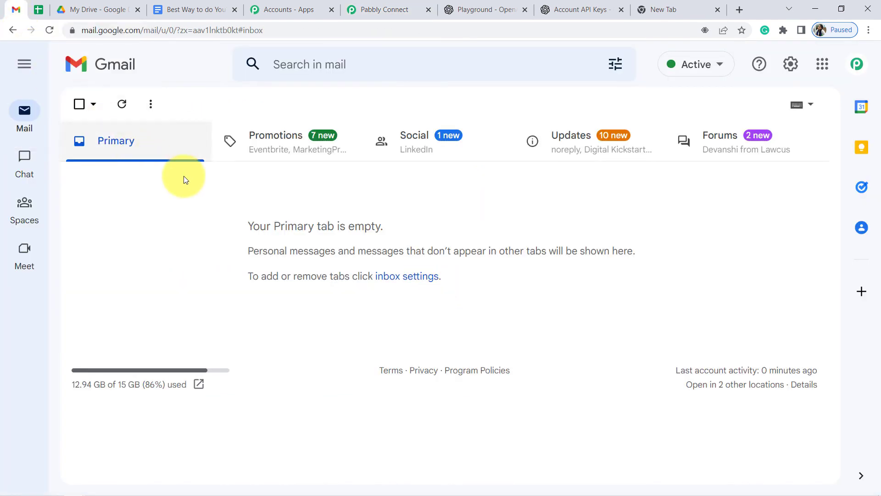
pyautogui.click(123, 105)
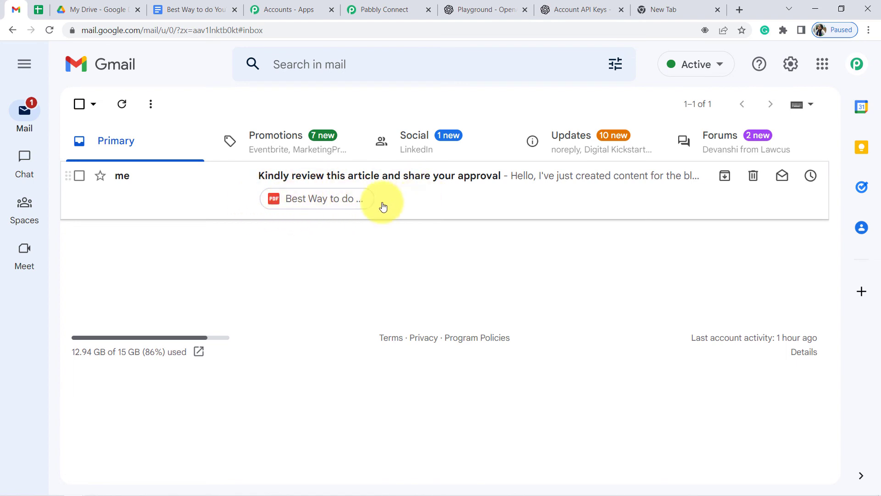
pyautogui.click(417, 202)
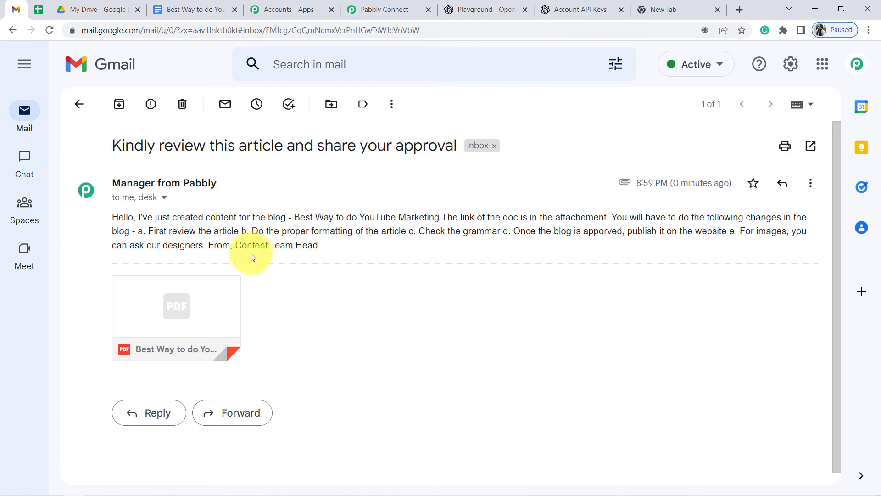
pyautogui.moveTo(125, 219); pyautogui.dragTo(340, 251)
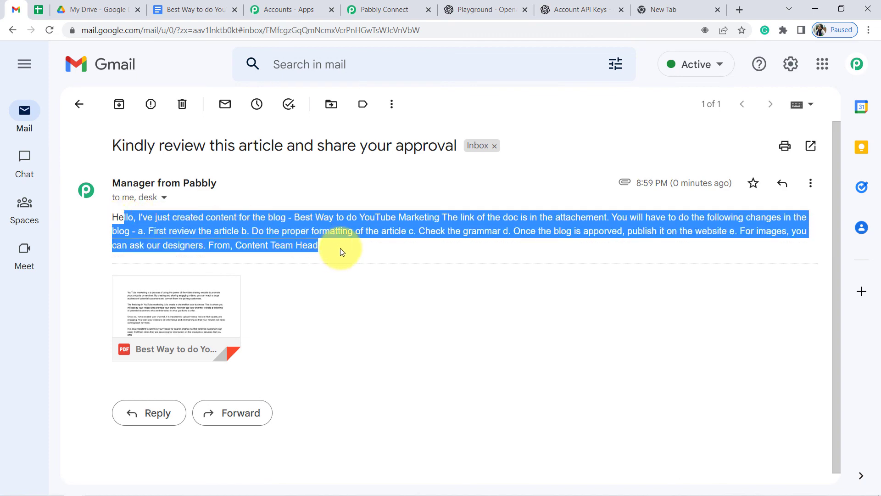
# Return to Pabbly Connect and insert <br> tags after "Hello," and before "The link of the doc" in the Gmail action's Email Content.
pyautogui.click(360, 8)
pyautogui.scroll(5, 309, 230)
pyautogui.scroll(9, 309, 233)
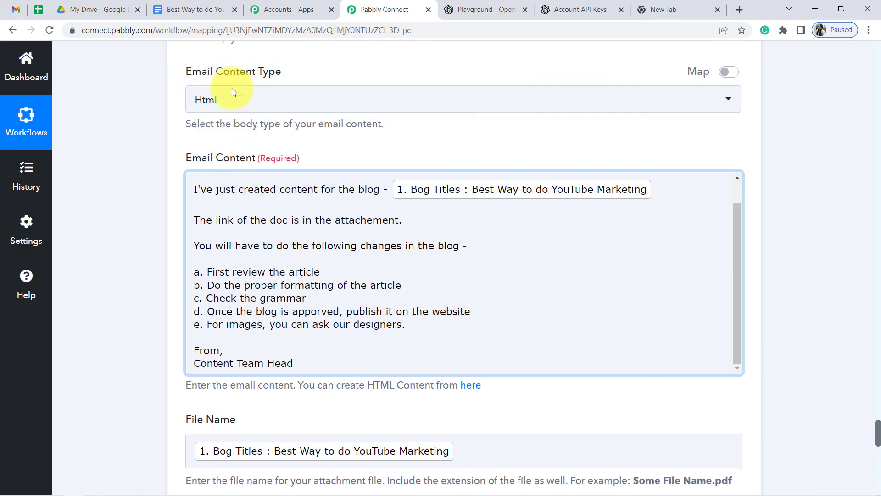
pyautogui.scroll(1, 222, 196)
pyautogui.click(209, 202)
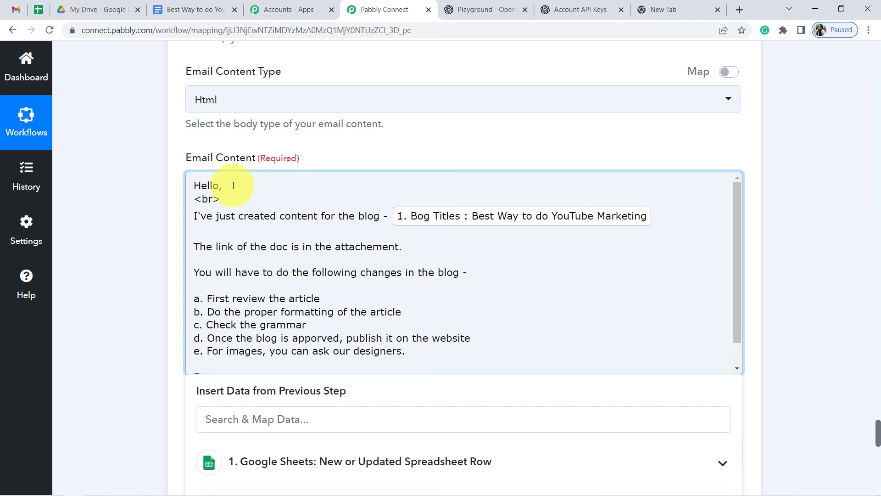
pyautogui.click(225, 188)
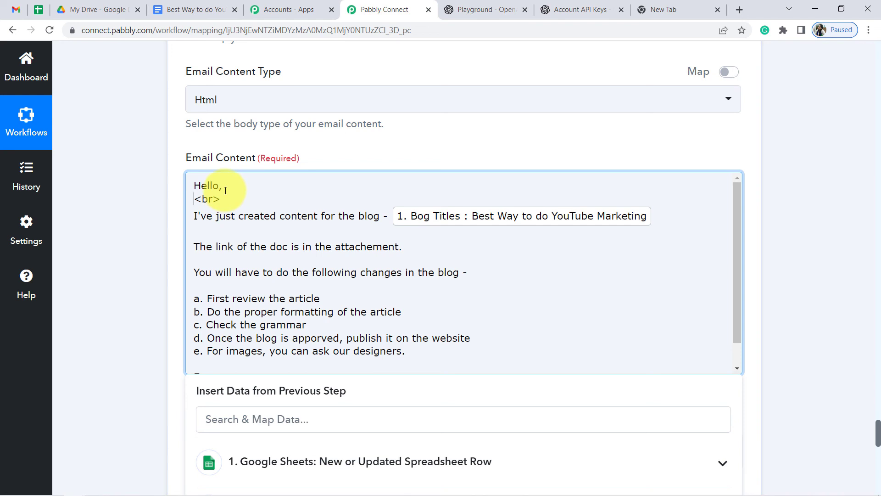
pyautogui.press('Down')
pyautogui.write('<br>')
pyautogui.press('Delete')
pyautogui.press('Down')
pyautogui.press('Down')
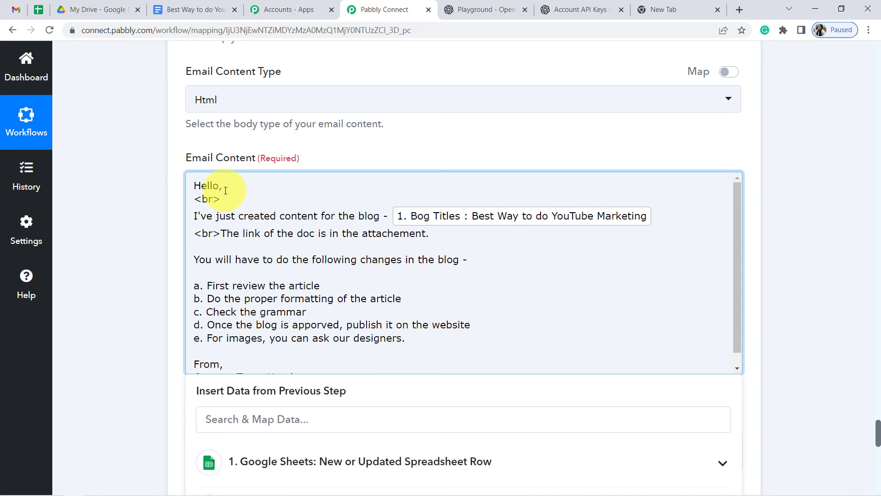
# Add <br> tags after the attachment sentence, the "following changes in the blog" line and list items a and b.
pyautogui.click(429, 235)
pyautogui.write('<br>')
pyautogui.click(322, 285)
pyautogui.write('<br>')
pyautogui.write('<br>')
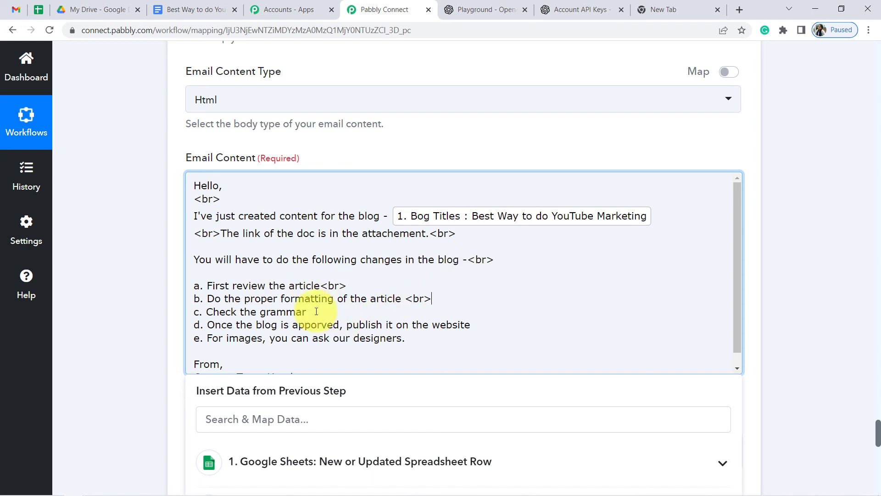
# Add <br> tags after list items c, d and e and after "From," in the Email Content.
pyautogui.click(309, 313)
pyautogui.write('<br>')
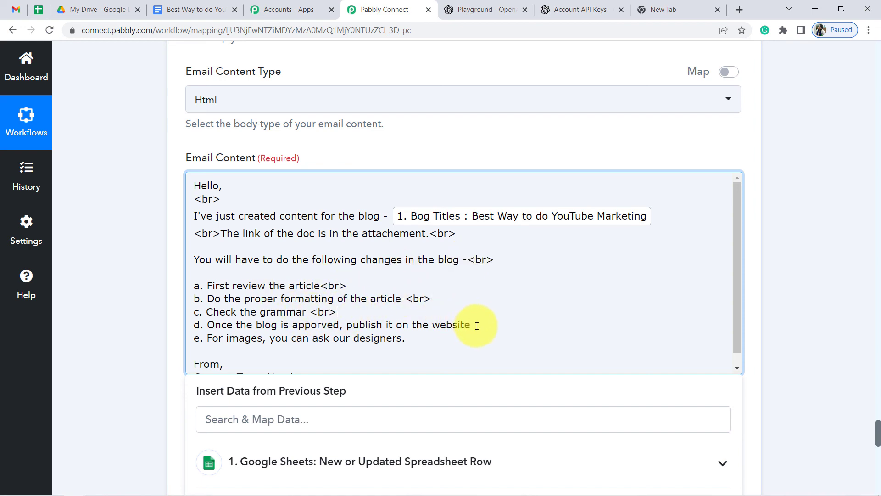
pyautogui.click(476, 325)
pyautogui.write('<br>')
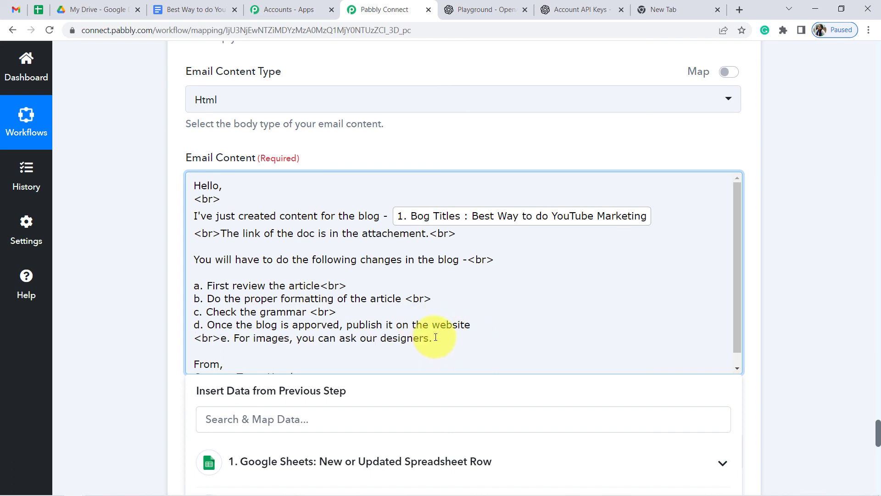
pyautogui.scroll(-1, 300, 353)
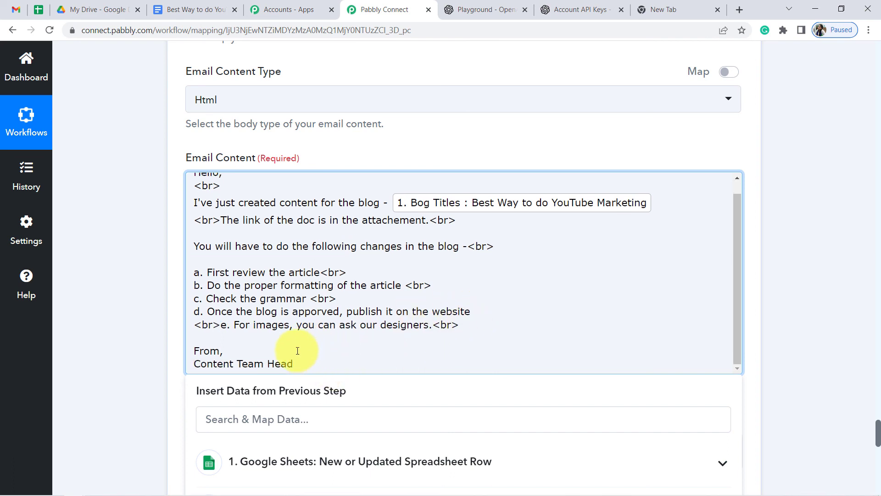
pyautogui.click(229, 351)
pyautogui.write('<br>')
# Save the Gmail action and send a test request with the reformatted email content.
pyautogui.scroll(-15, 153, 262)
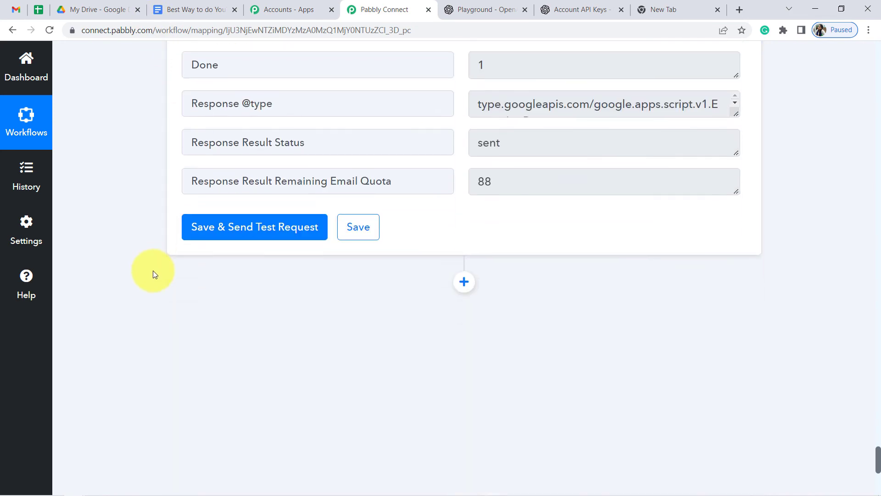
pyautogui.scroll(-1, 153, 274)
pyautogui.click(243, 168)
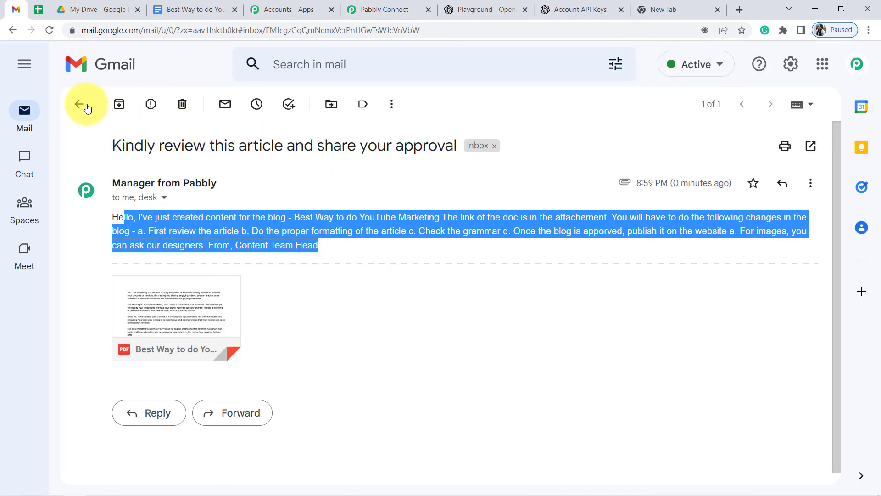
# Switch to Gmail, refresh the inbox, open the newest review email and expand its trimmed body to examine the line breaks.
pyautogui.click(77, 102)
pyautogui.click(122, 107)
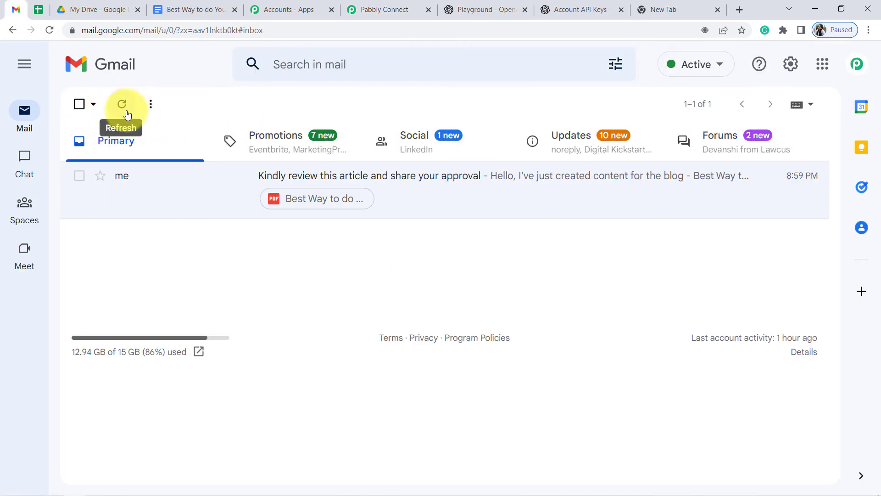
pyautogui.click(121, 106)
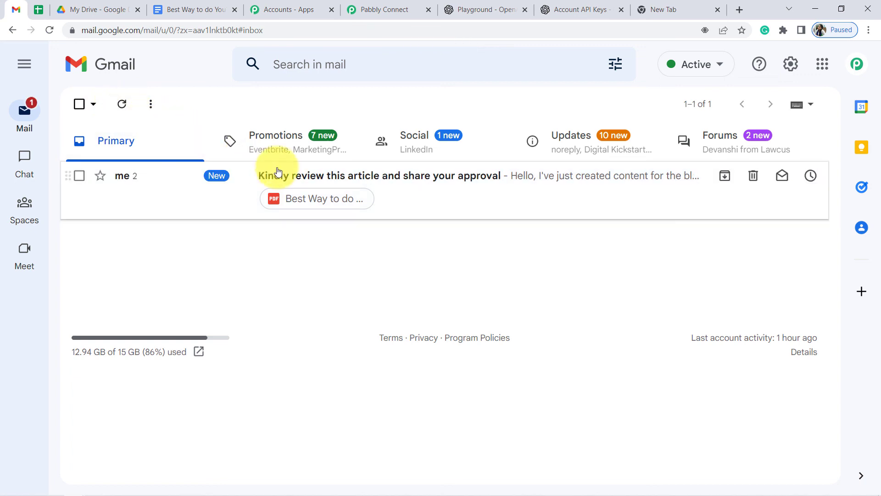
pyautogui.click(255, 203)
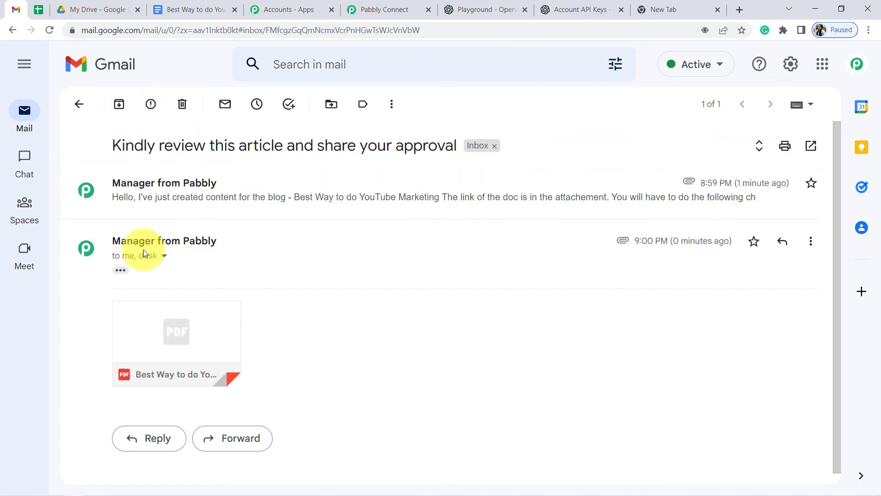
pyautogui.click(120, 270)
pyautogui.scroll(-3, 205, 276)
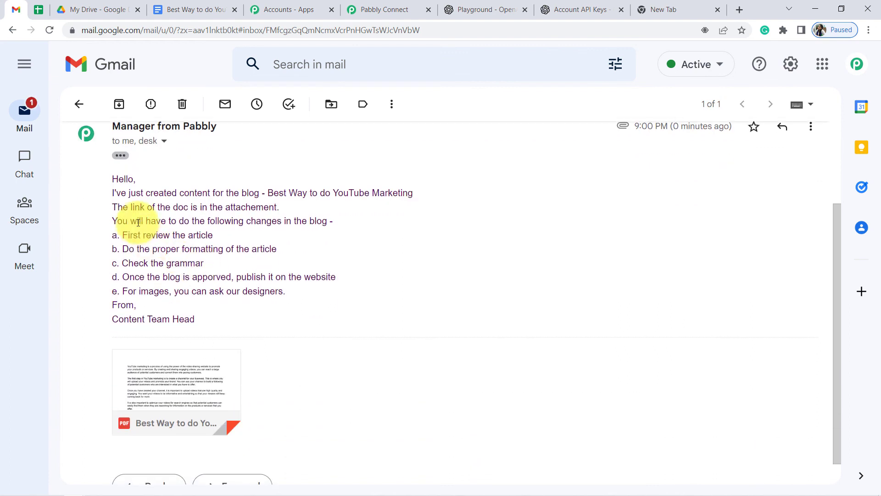
pyautogui.moveTo(115, 181); pyautogui.dragTo(172, 248)
pyautogui.click(168, 208)
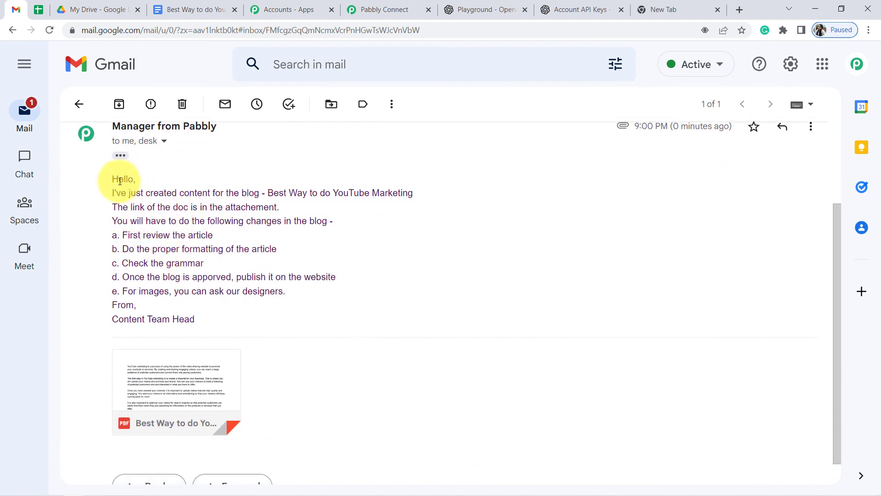
pyautogui.moveTo(123, 182); pyautogui.dragTo(187, 317)
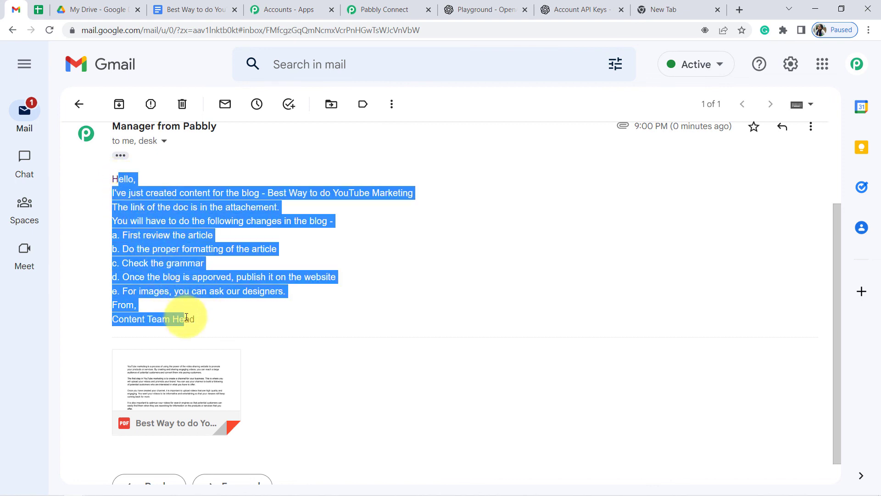
pyautogui.click(176, 278)
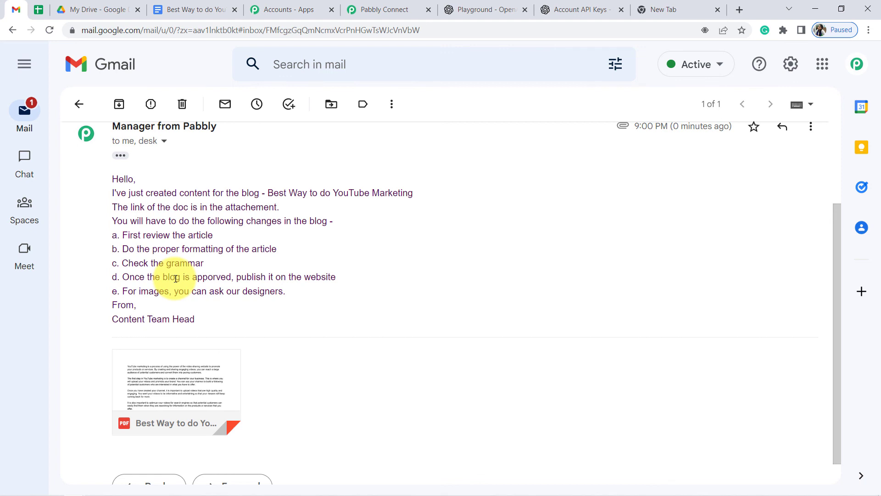
pyautogui.scroll(-1, 195, 276)
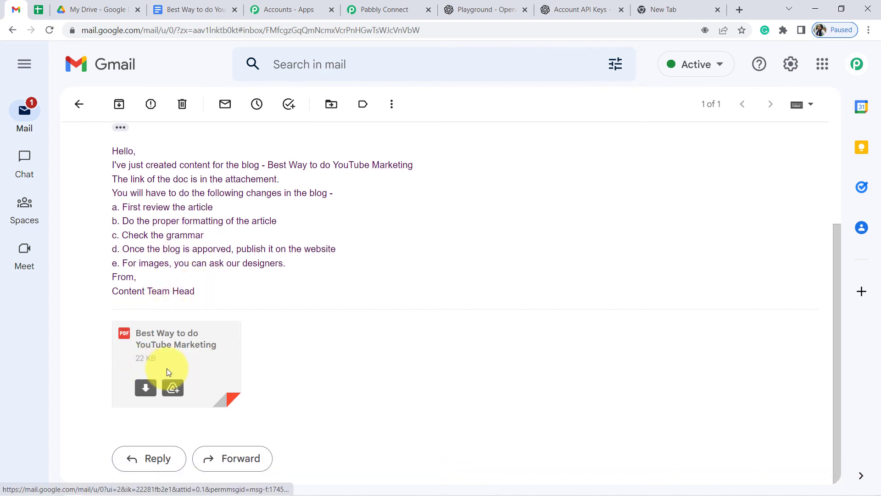
# Open the "Best Way to do YouTube Marketing" PDF attachment, examine its article text and close the preview.
pyautogui.click(146, 366)
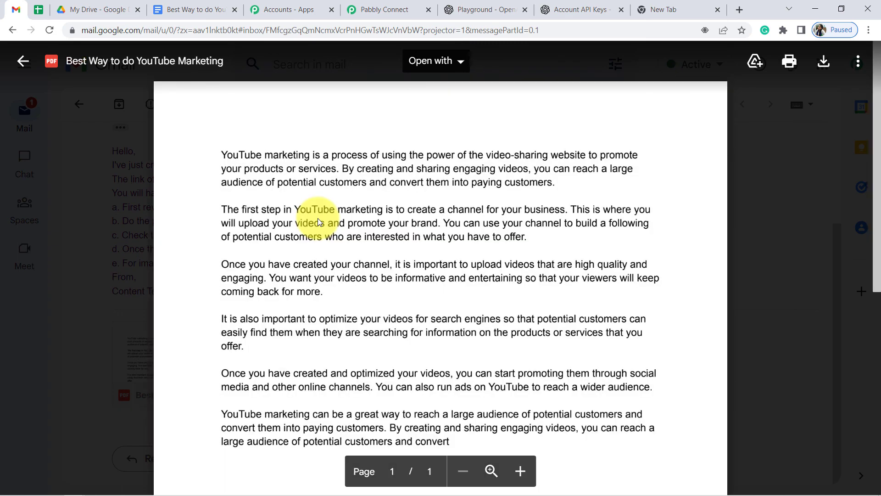
pyautogui.moveTo(221, 155); pyautogui.dragTo(468, 191)
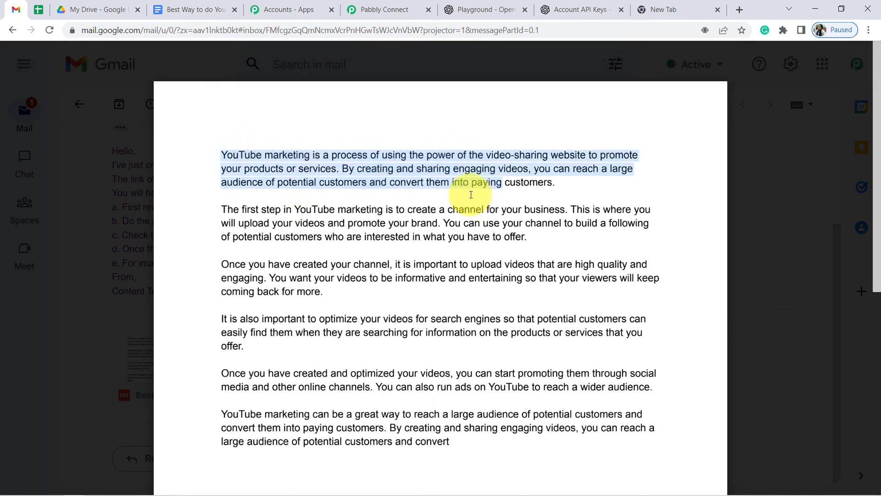
pyautogui.click(128, 219)
# Return to Pabbly Connect and collapse the Gmail Send Email and Google Drive Share a File With Anyone actions.
pyautogui.click(387, 10)
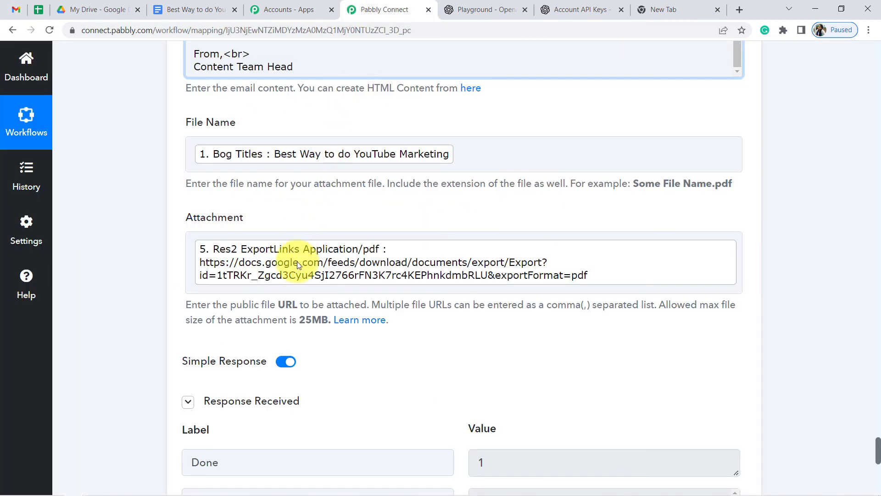
pyautogui.scroll(-3, 294, 287)
pyautogui.scroll(10, 296, 270)
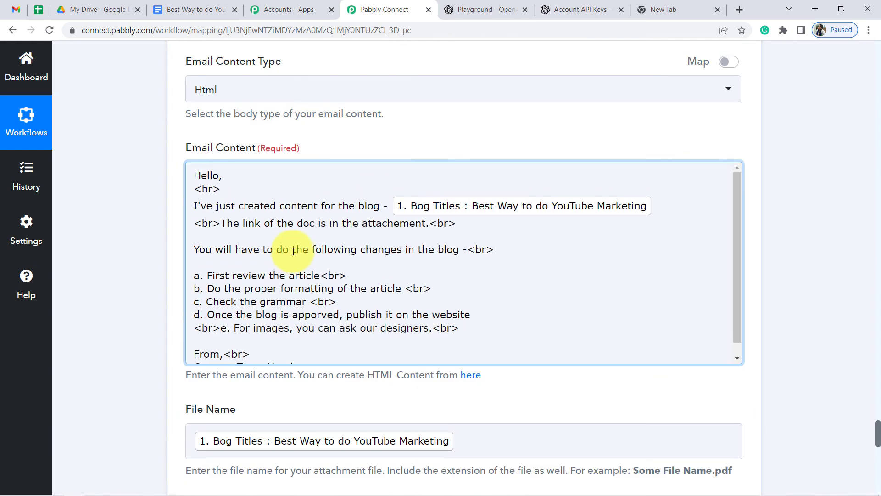
pyautogui.scroll(15, 152, 290)
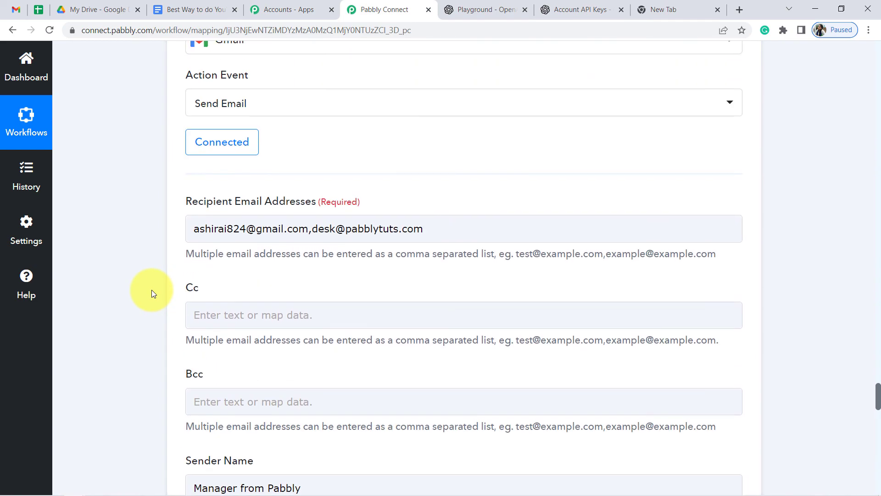
pyautogui.scroll(8, 152, 290)
pyautogui.click(256, 347)
pyautogui.scroll(8, 291, 319)
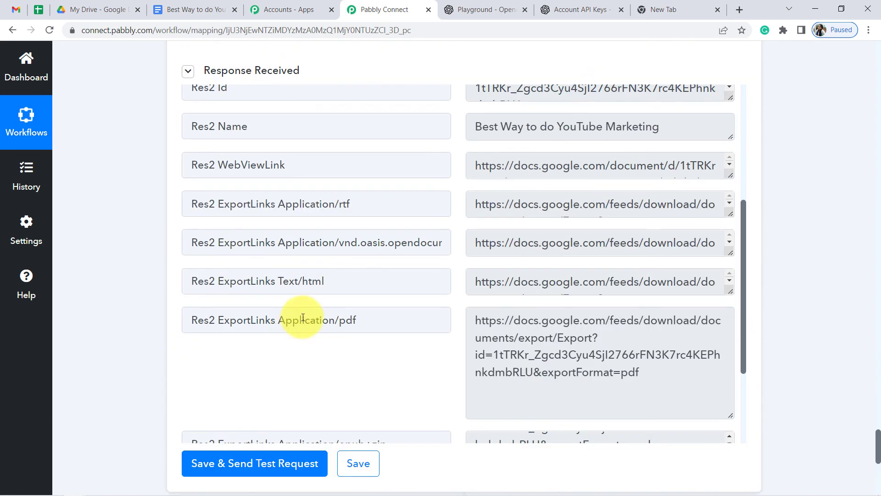
pyautogui.scroll(11, 142, 319)
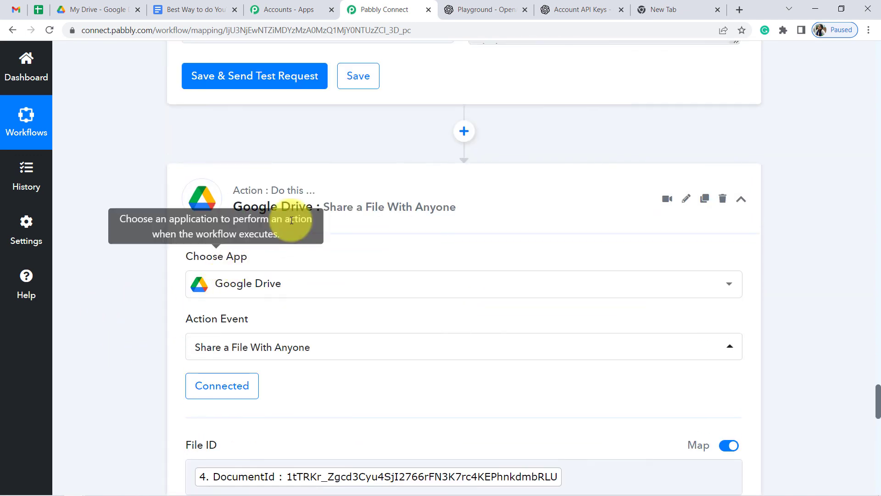
pyautogui.click(514, 219)
# Collapse the Google Sheets trigger, the OpenAI Generate Content action and both Google Docs actions.
pyautogui.moveTo(877, 453); pyautogui.dragTo(876, 28)
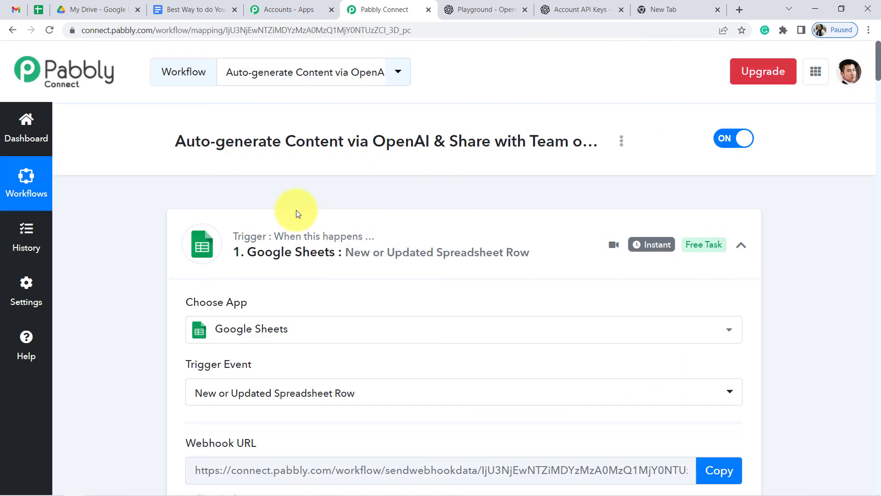
pyautogui.click(247, 253)
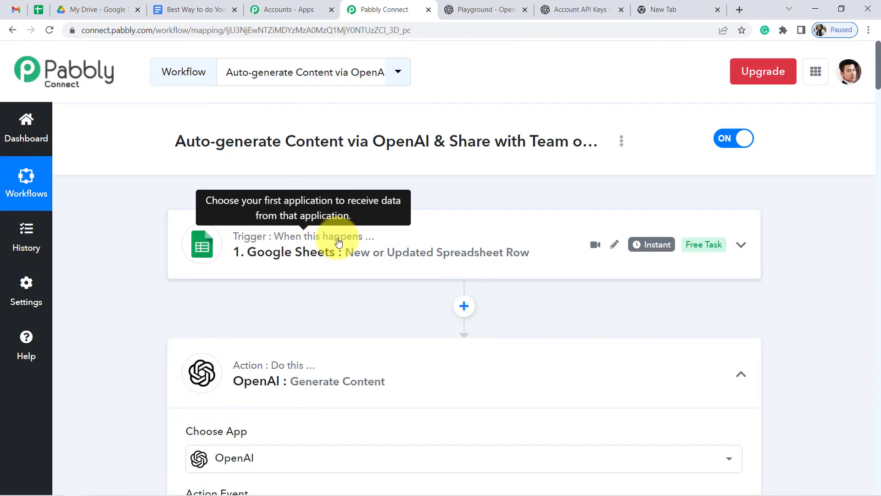
pyautogui.scroll(-4, 338, 258)
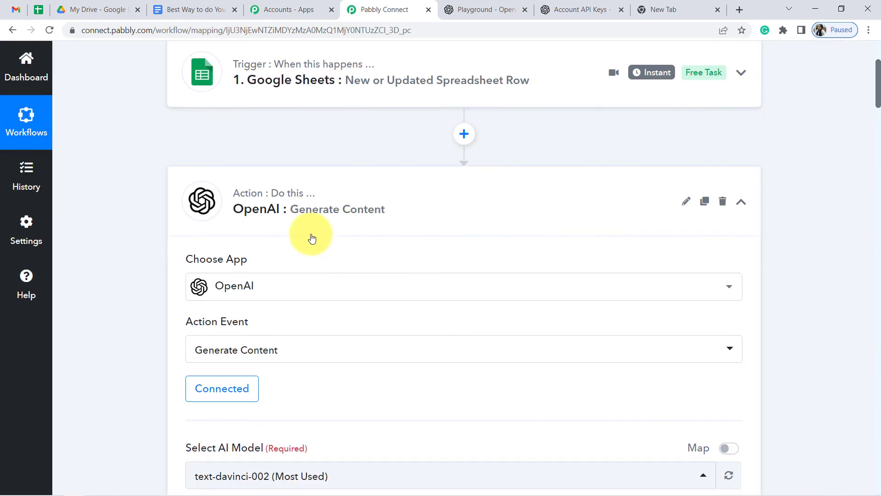
pyautogui.click(310, 225)
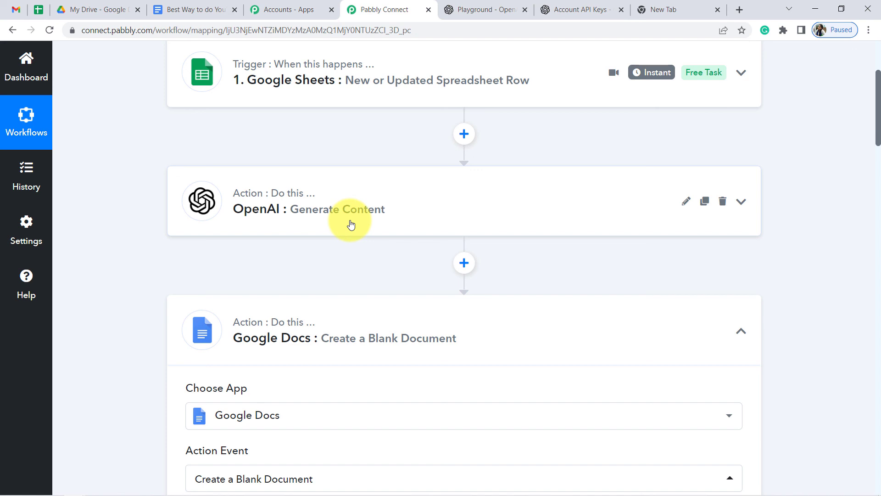
pyautogui.scroll(-3, 350, 224)
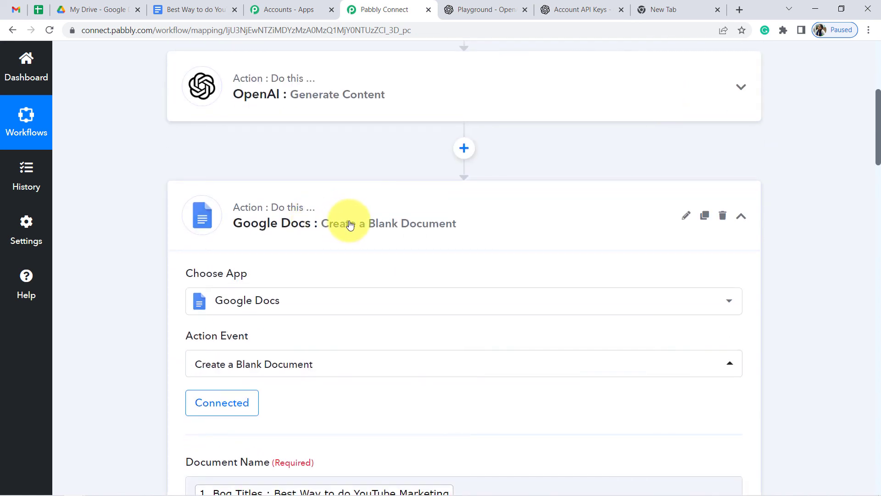
pyautogui.click(353, 224)
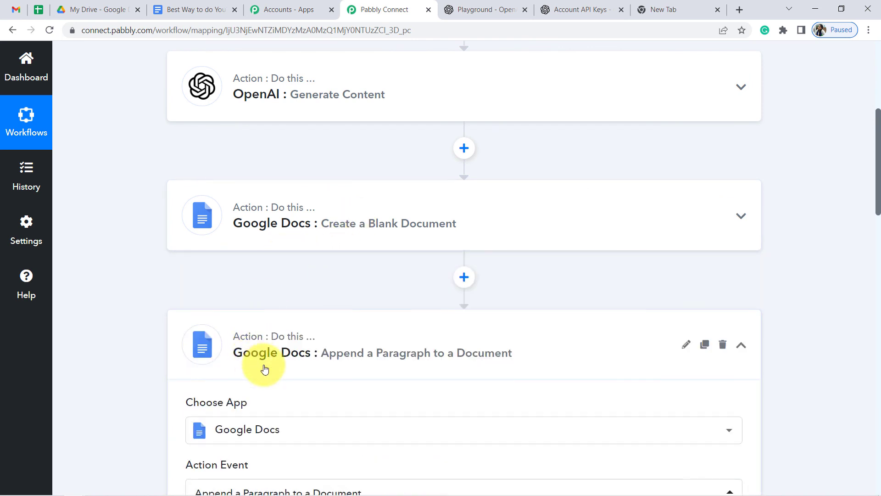
pyautogui.click(380, 348)
# Review the collapsed workflow sequence from the Google Sheets trigger through to the Gmail Send Email action.
pyautogui.scroll(-3, 390, 340)
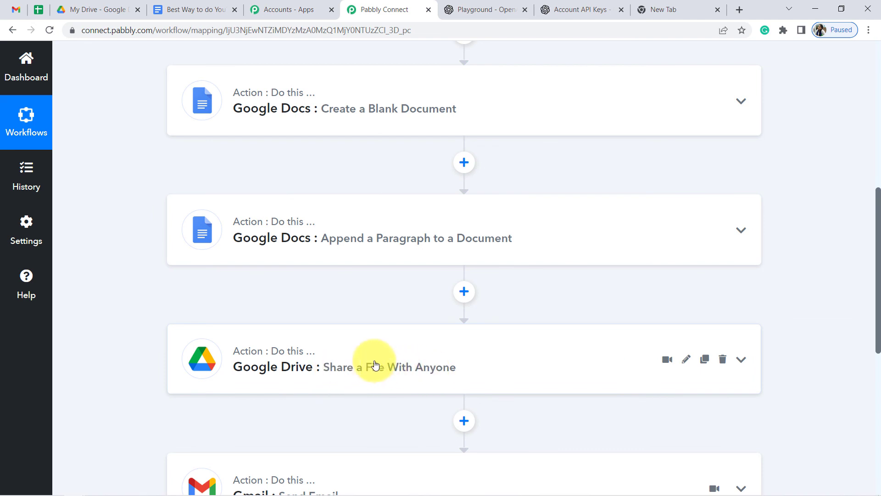
pyautogui.scroll(-4, 404, 298)
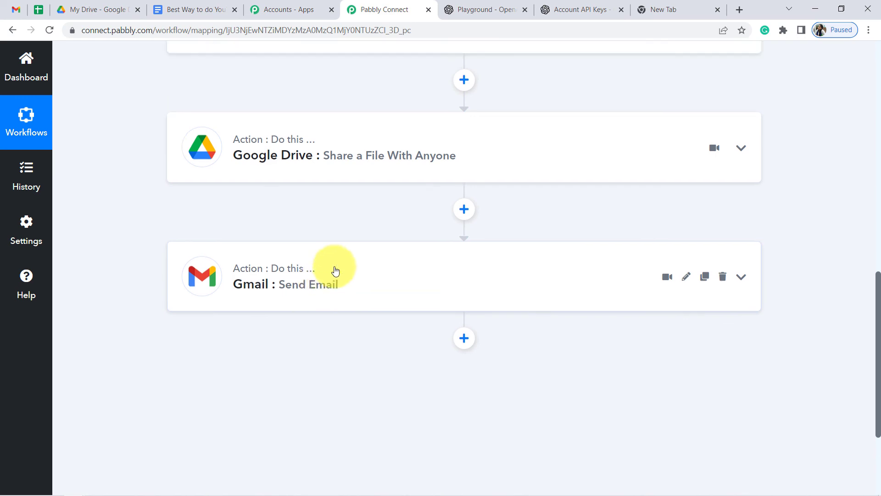
pyautogui.scroll(10, 335, 269)
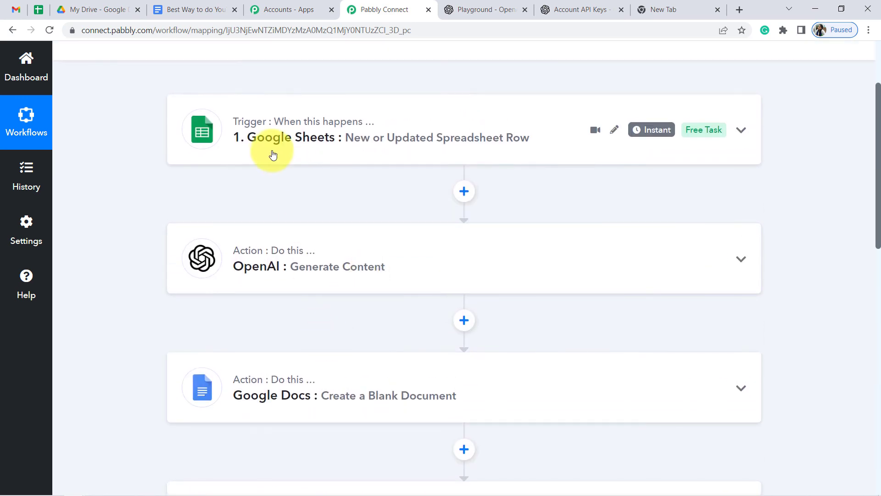
pyautogui.scroll(-5, 338, 216)
pyautogui.scroll(-5, 284, 294)
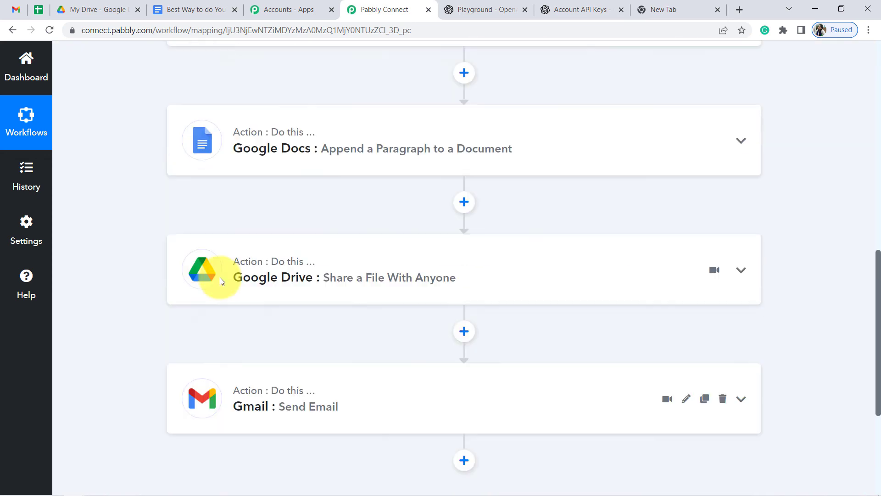
# Generate the workflow's share link, highlight part of its URL and close the share dialog.
pyautogui.scroll(10, 223, 275)
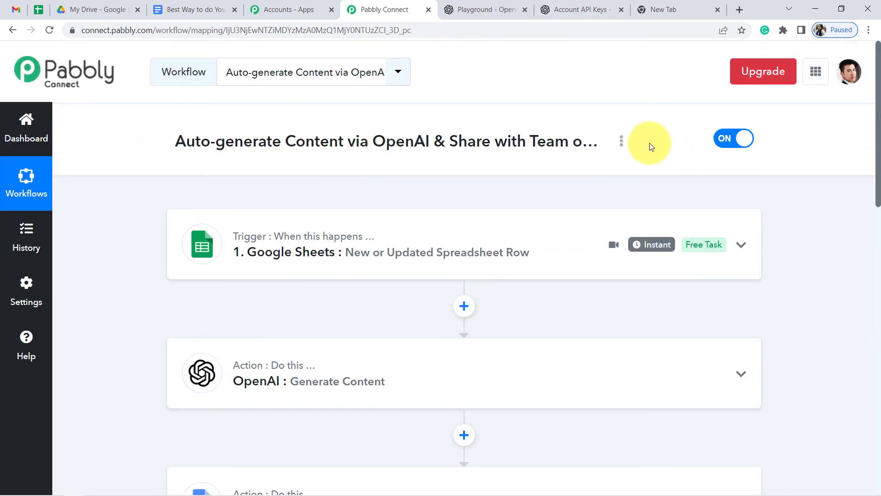
pyautogui.click(621, 140)
pyautogui.click(525, 214)
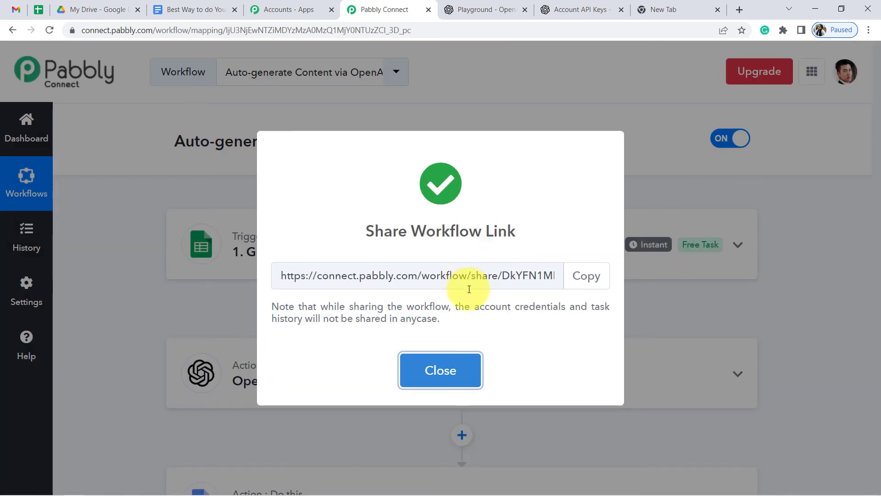
pyautogui.moveTo(348, 277); pyautogui.dragTo(543, 284)
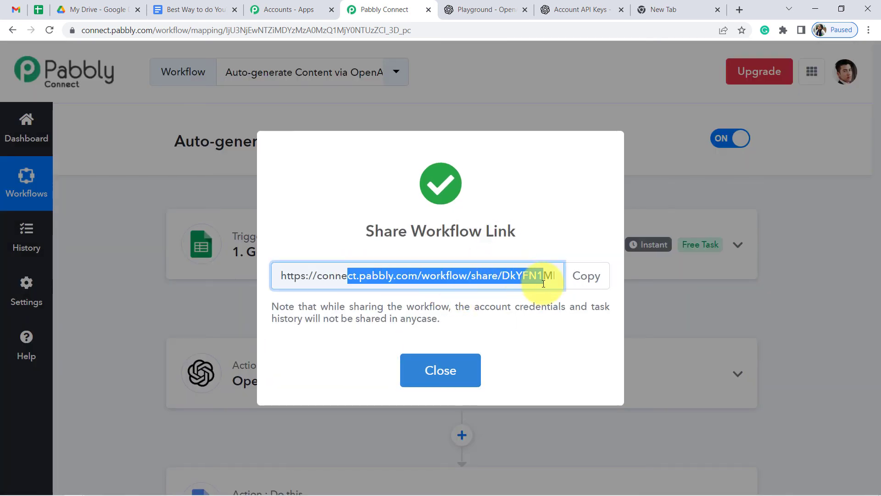
pyautogui.click(447, 365)
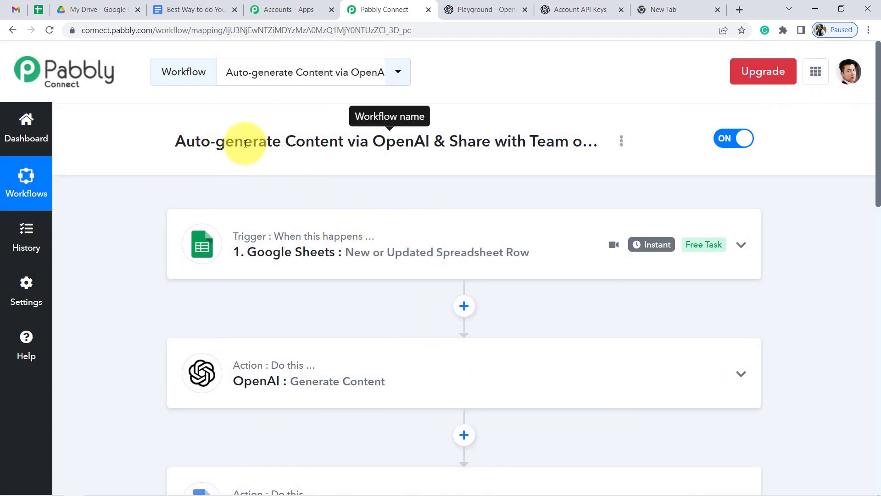
# Switch to the All Blog Titles List spreadsheet and select the empty title cells A5:A12.
pyautogui.click(39, 10)
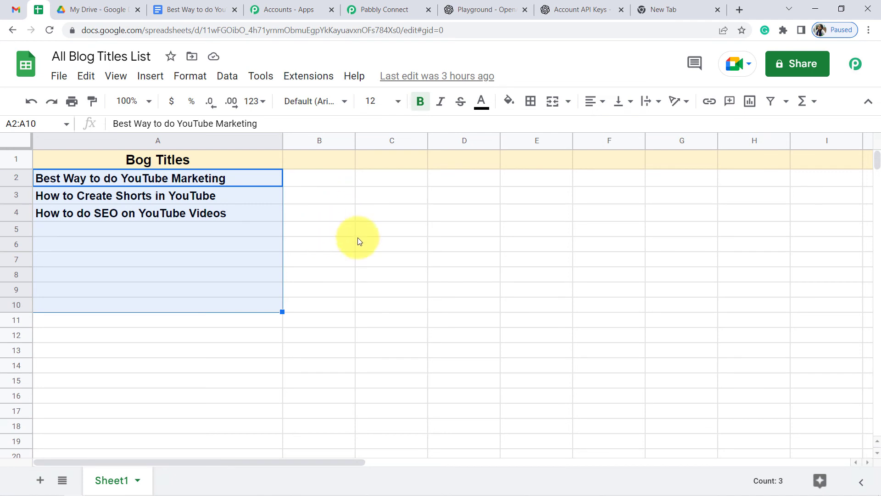
pyautogui.click(358, 235)
pyautogui.moveTo(109, 230); pyautogui.dragTo(105, 332)
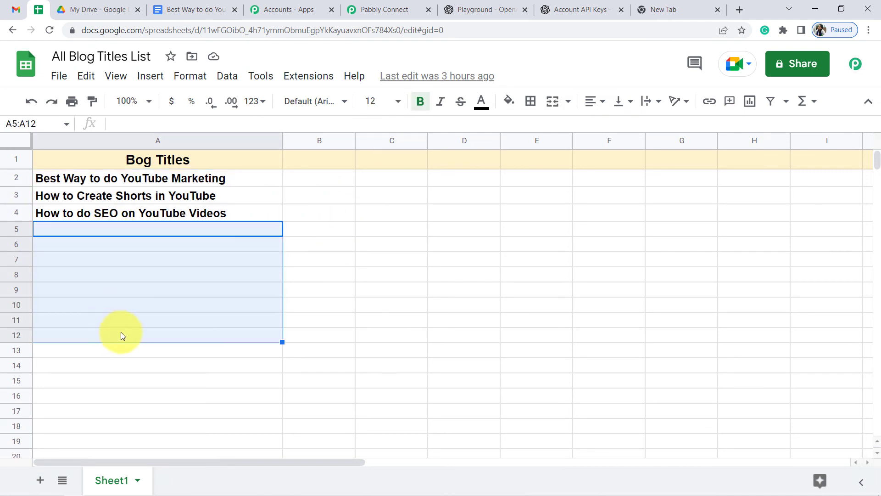